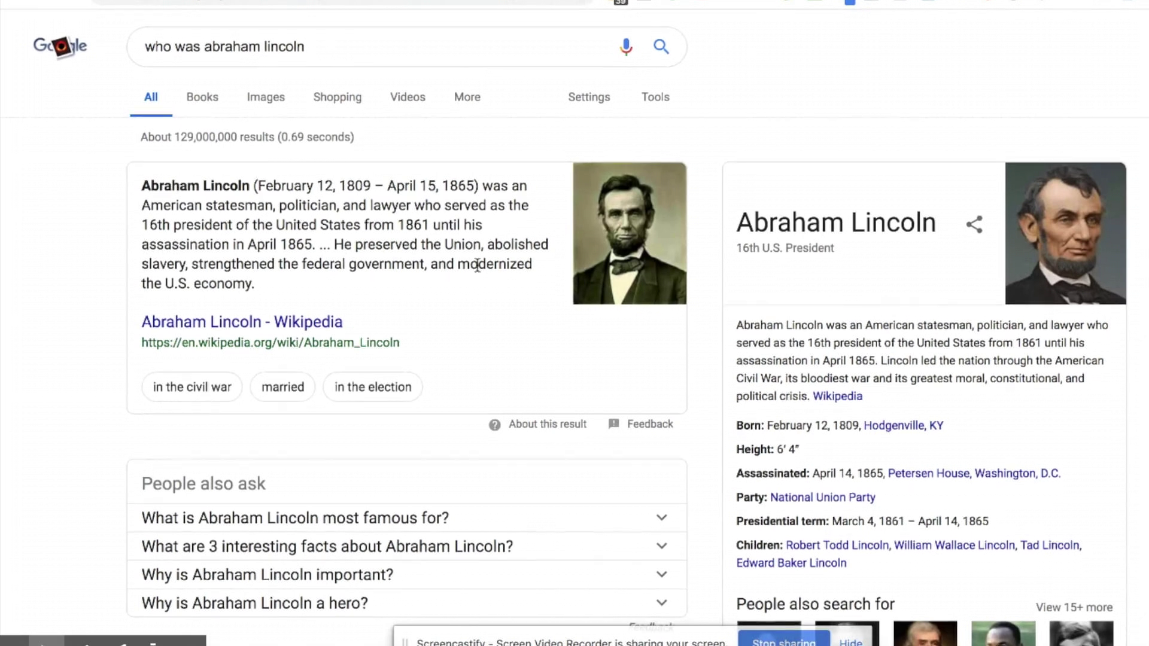
Scroll through the Abraham Lincoln results, then move to the SEMrush Keyword Overview tab
scroll(477, 265, "down", 1)
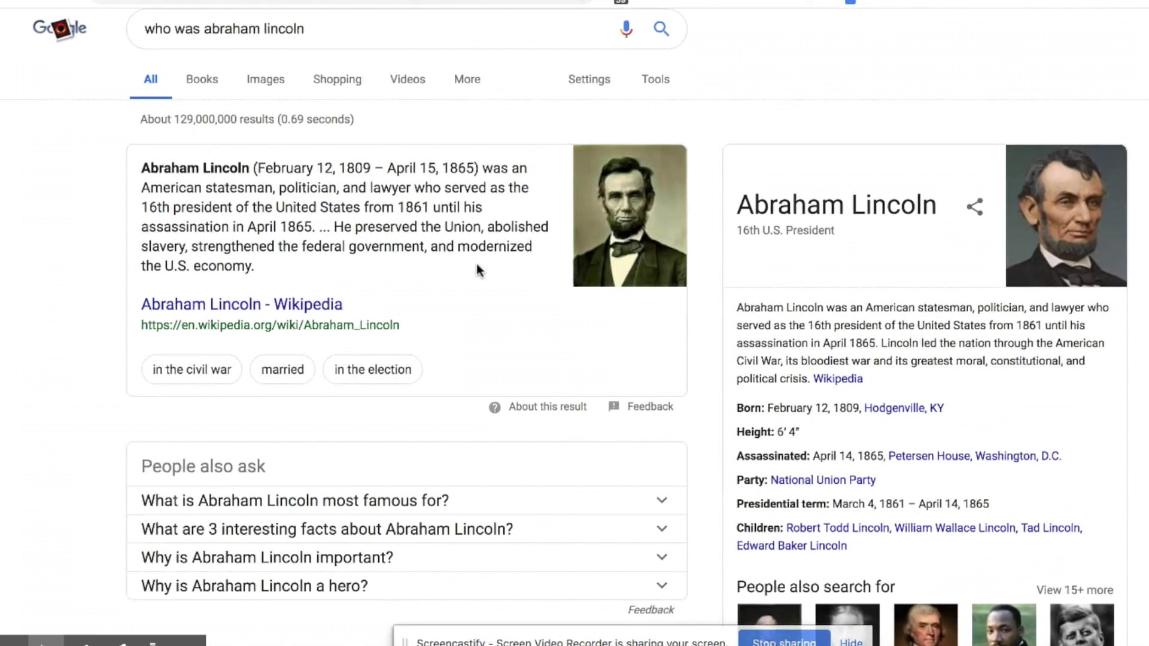
scroll(476, 264, "down", 1)
scroll(476, 263, "up", 1)
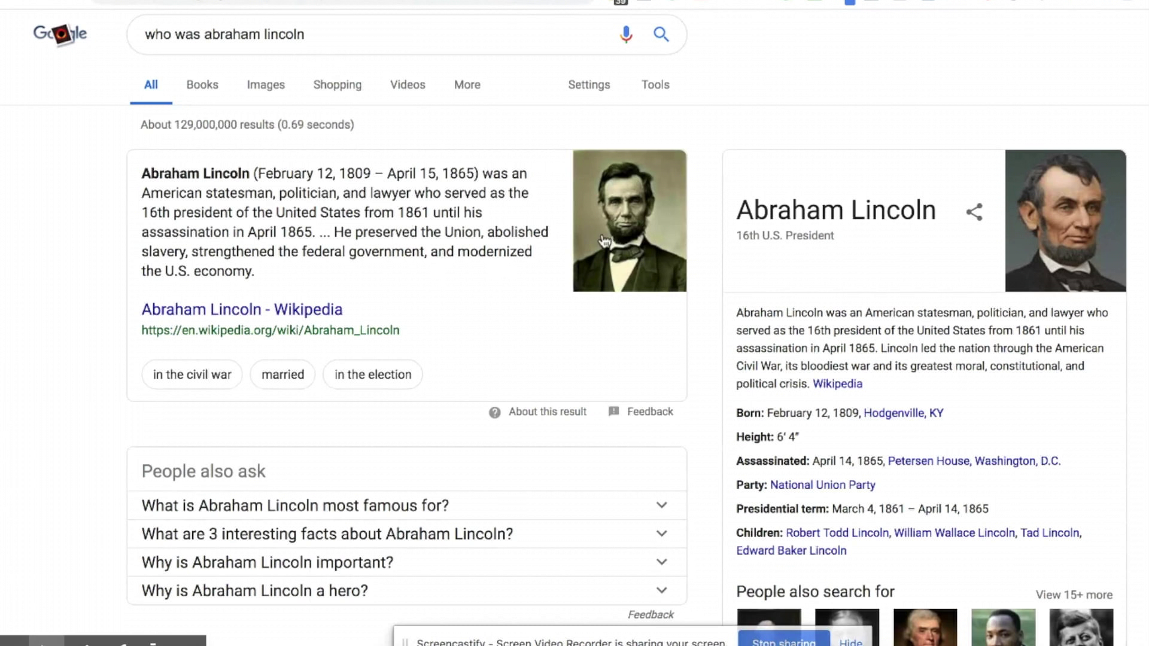
scroll(449, 364, "down", 1)
scroll(449, 364, "up", 1)
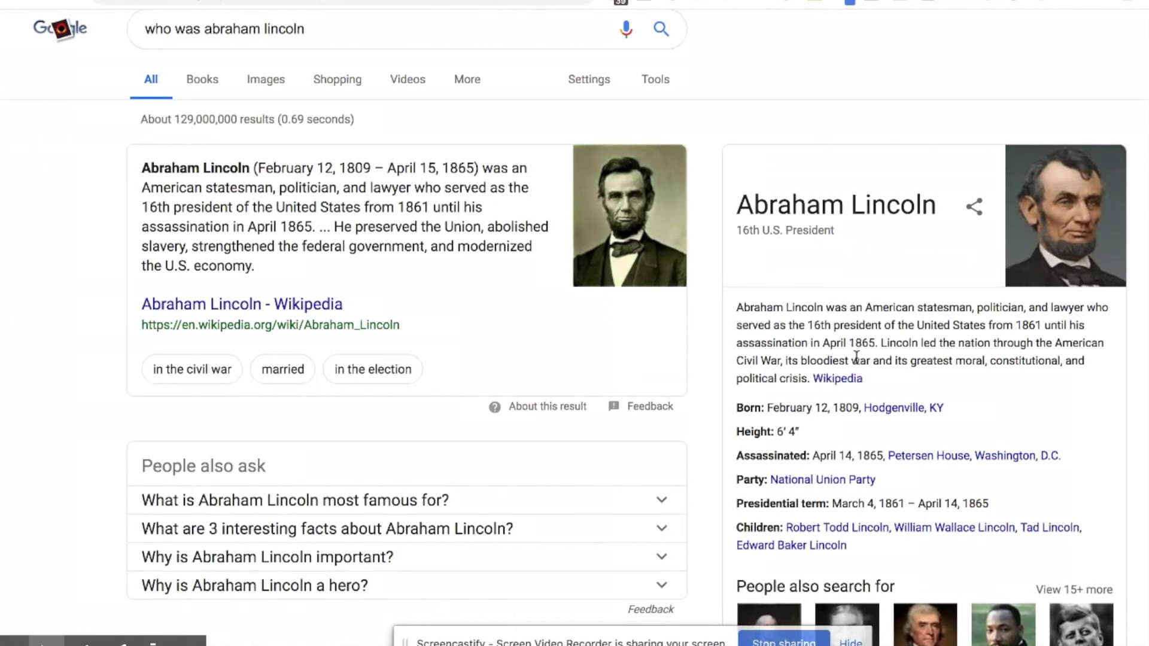
scroll(857, 363, "down", 1)
scroll(857, 363, "down", 1)
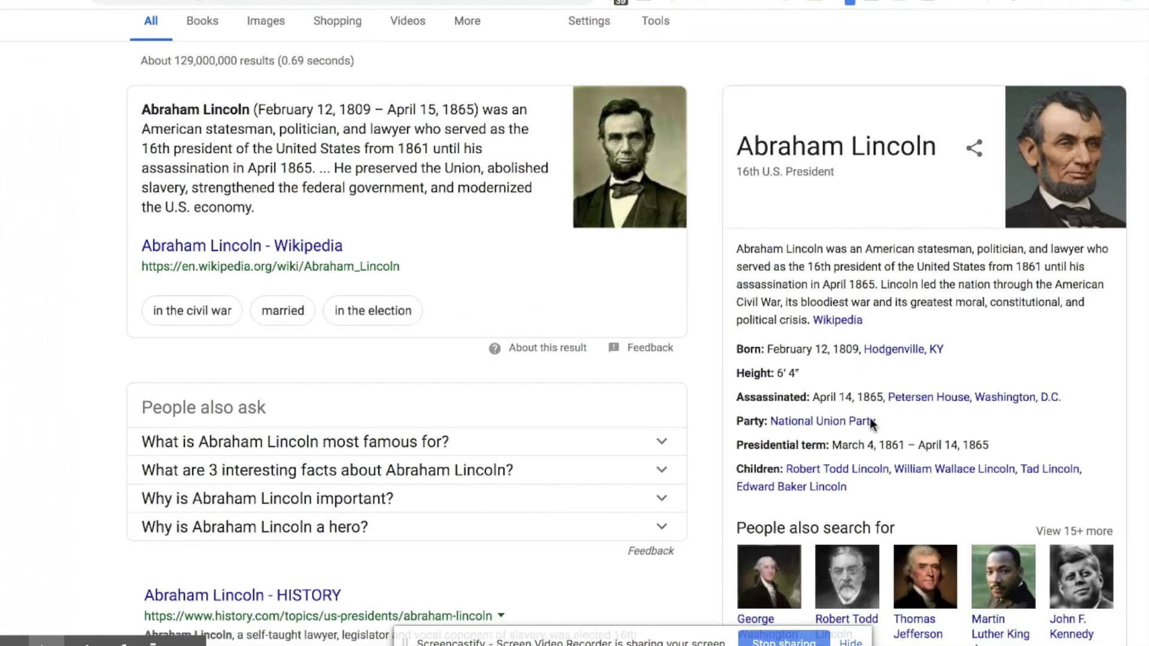
scroll(674, 467, "down", 1)
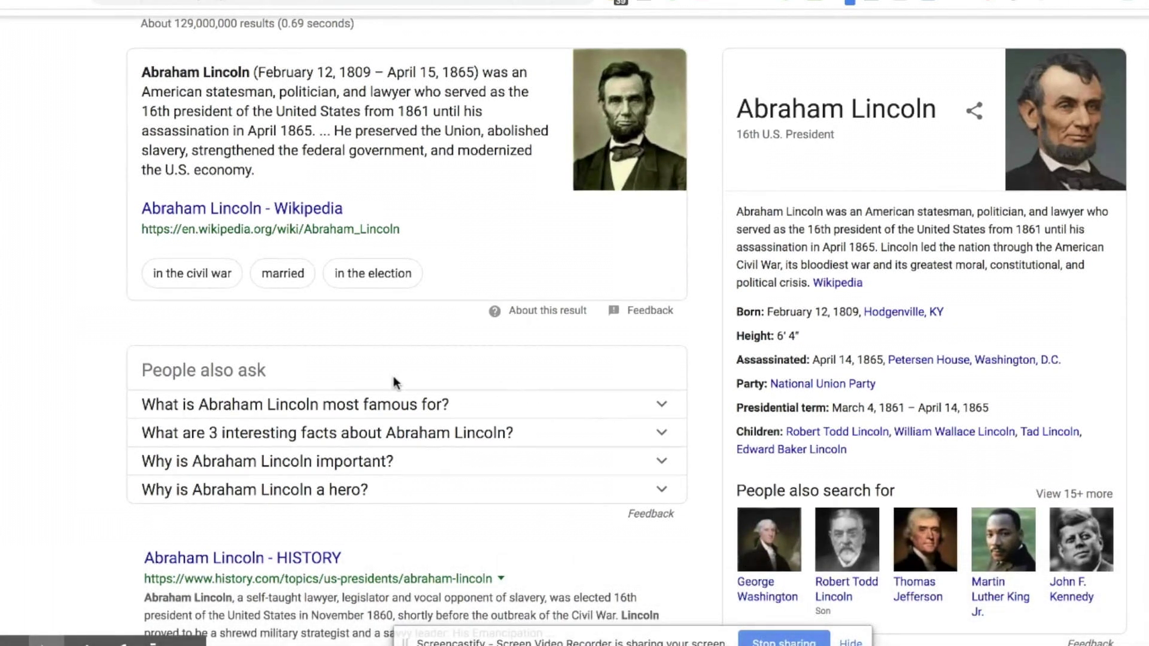
scroll(394, 375, "up", 2)
key("ctrl+Tab")
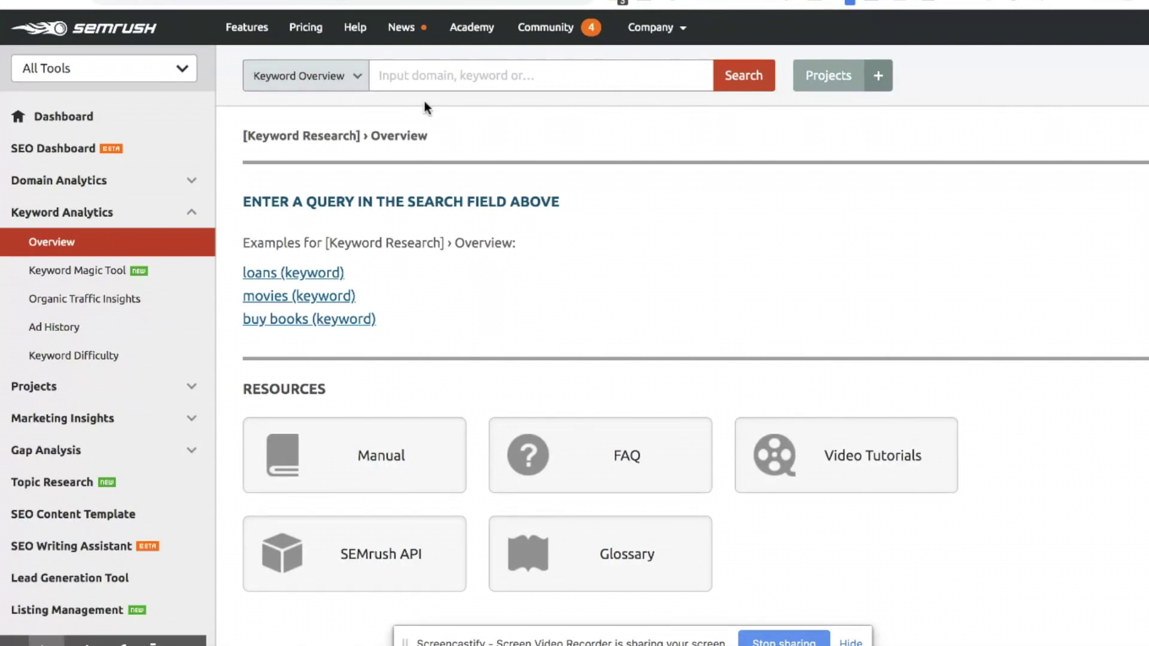
Run a SEMrush Keyword Overview for 'jammed finger' and review the results
left_click(425, 82)
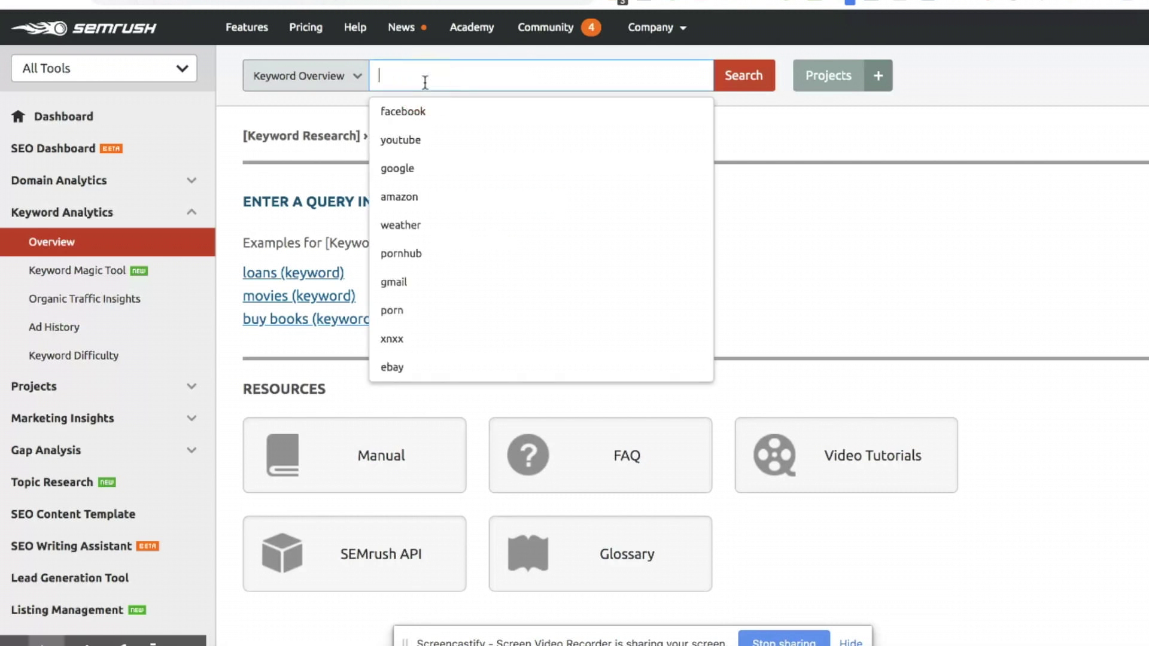
type("jammed finger")
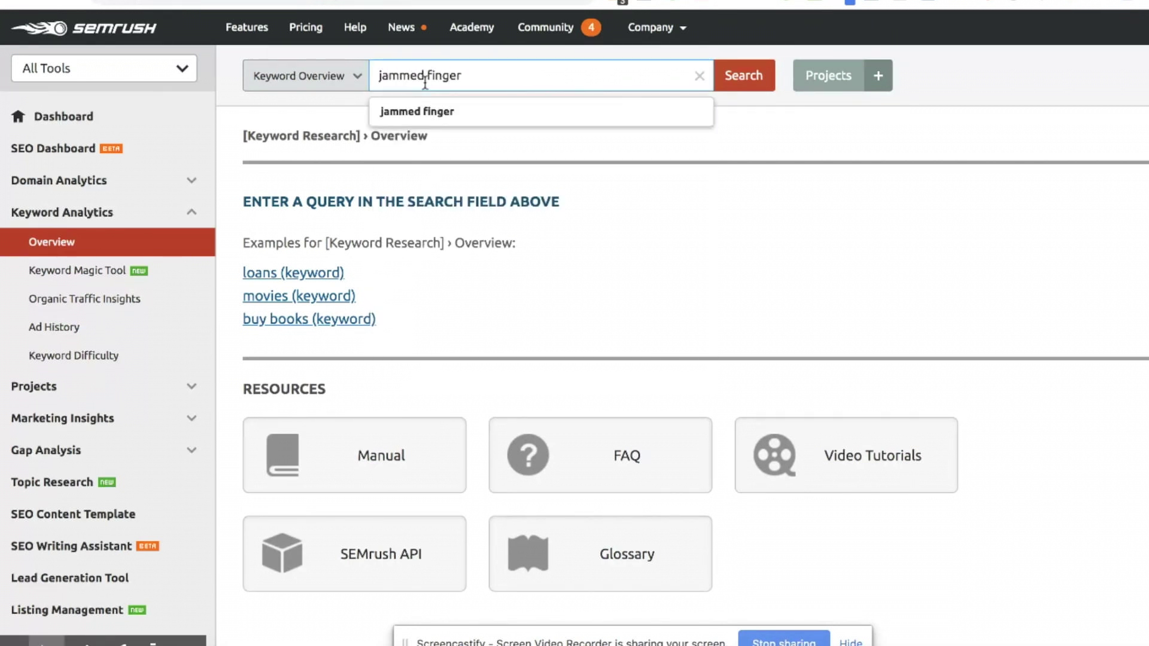
left_click(752, 68)
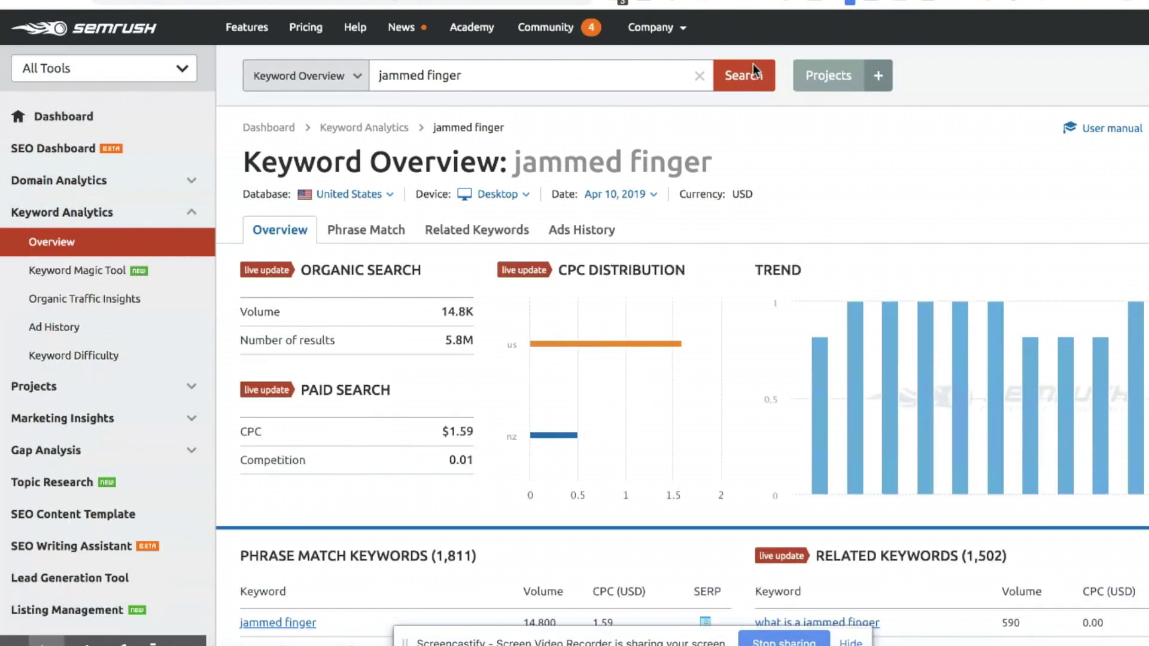
scroll(539, 227, "down", 3)
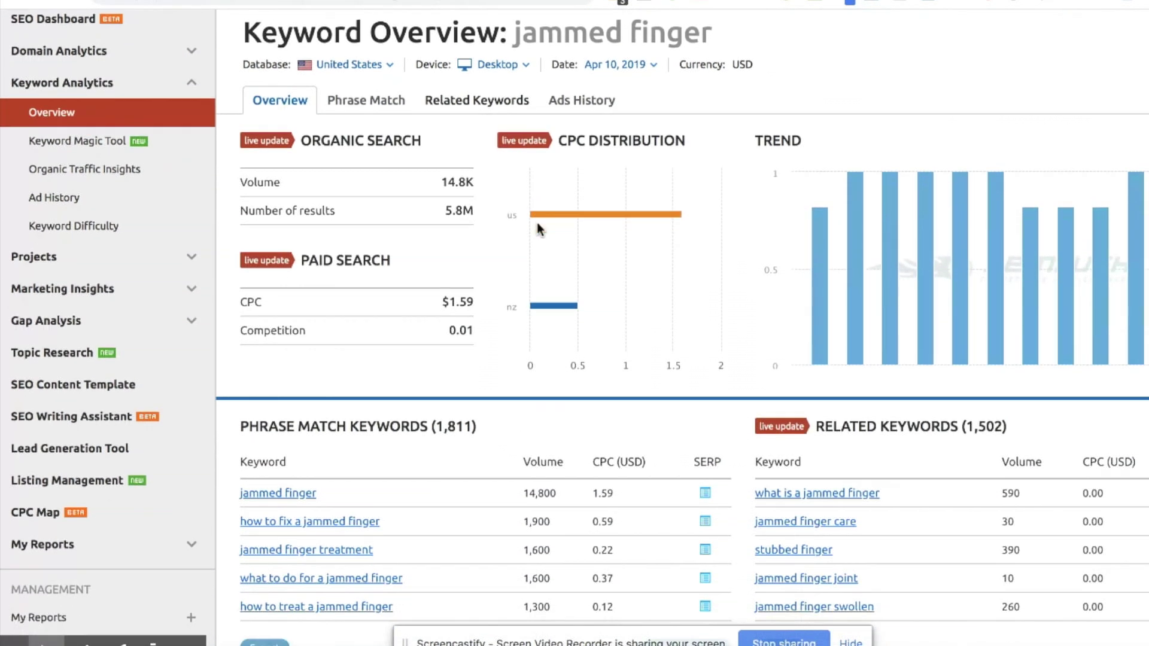
scroll(537, 227, "down", 2)
scroll(538, 262, "up", 1)
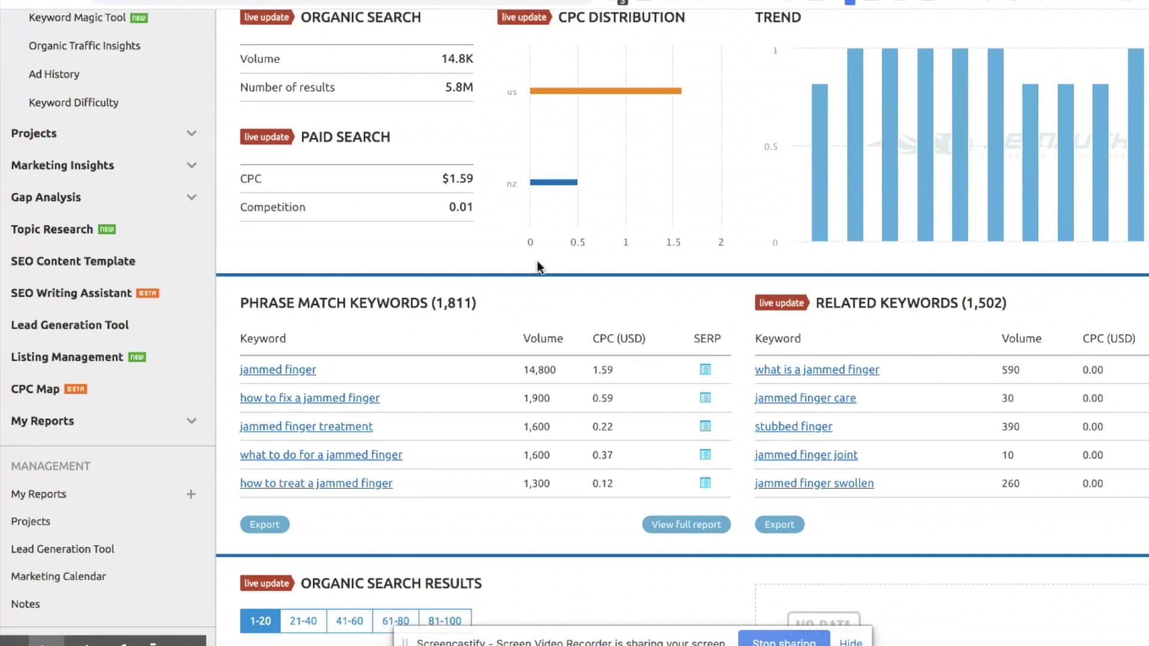
scroll(401, 333, "up", 3)
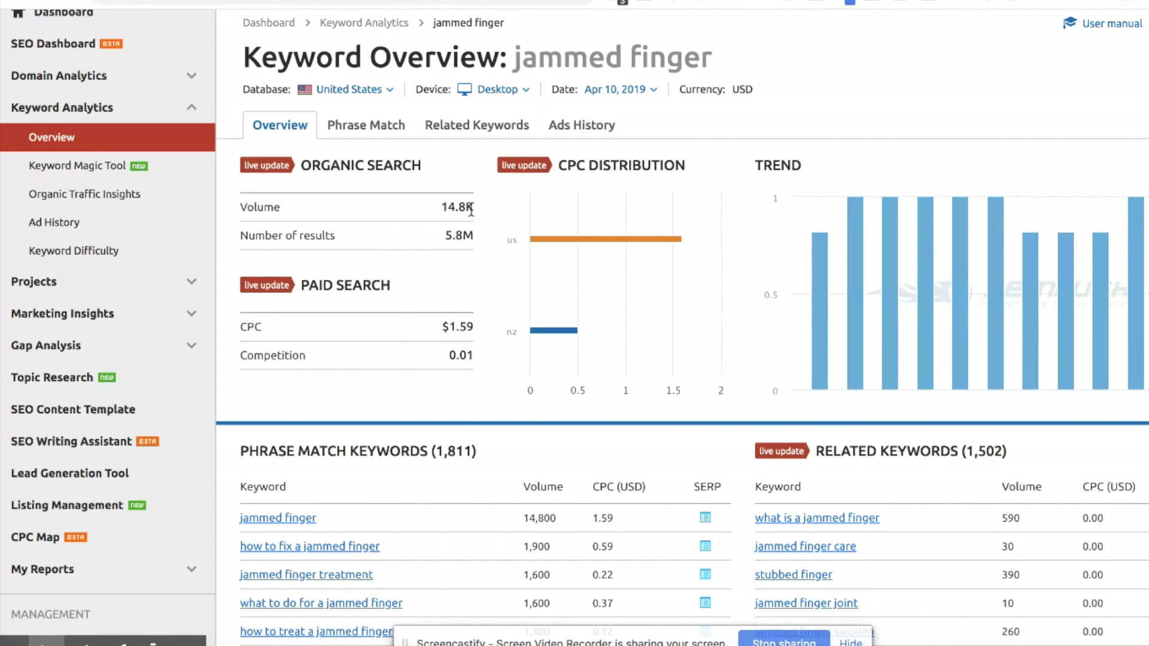
Select the 14.8K volume figure and open the full list of 1,811 phrase match keywords
left_click_drag(472, 208, 441, 206)
scroll(444, 241, "down", 1)
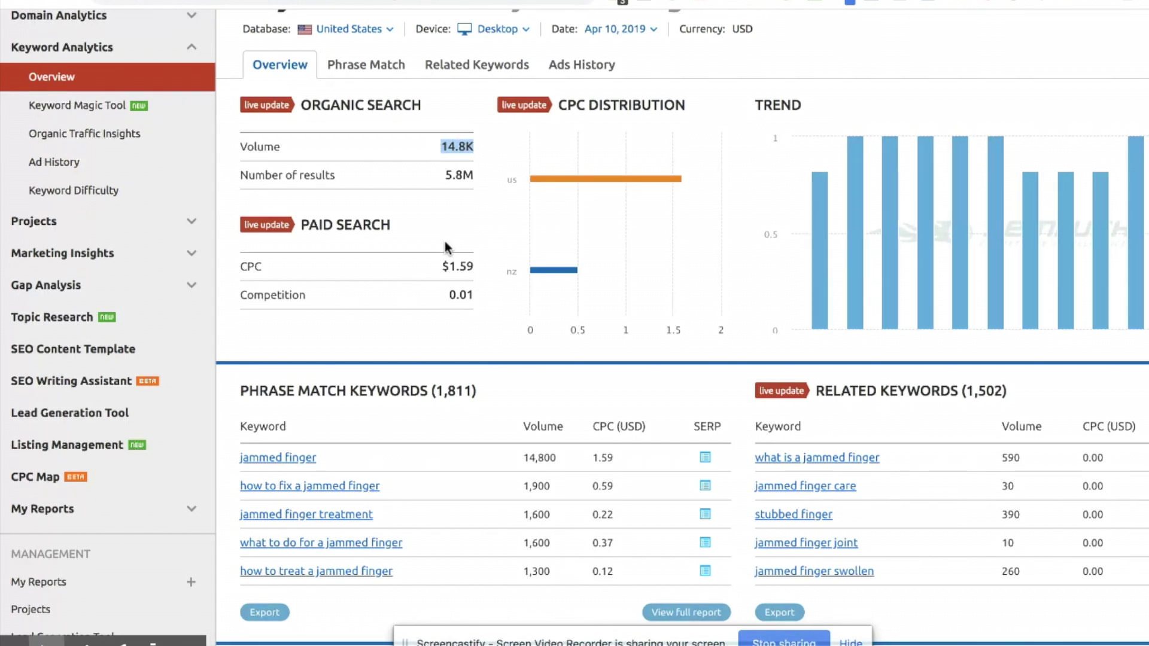
scroll(443, 238, "down", 1)
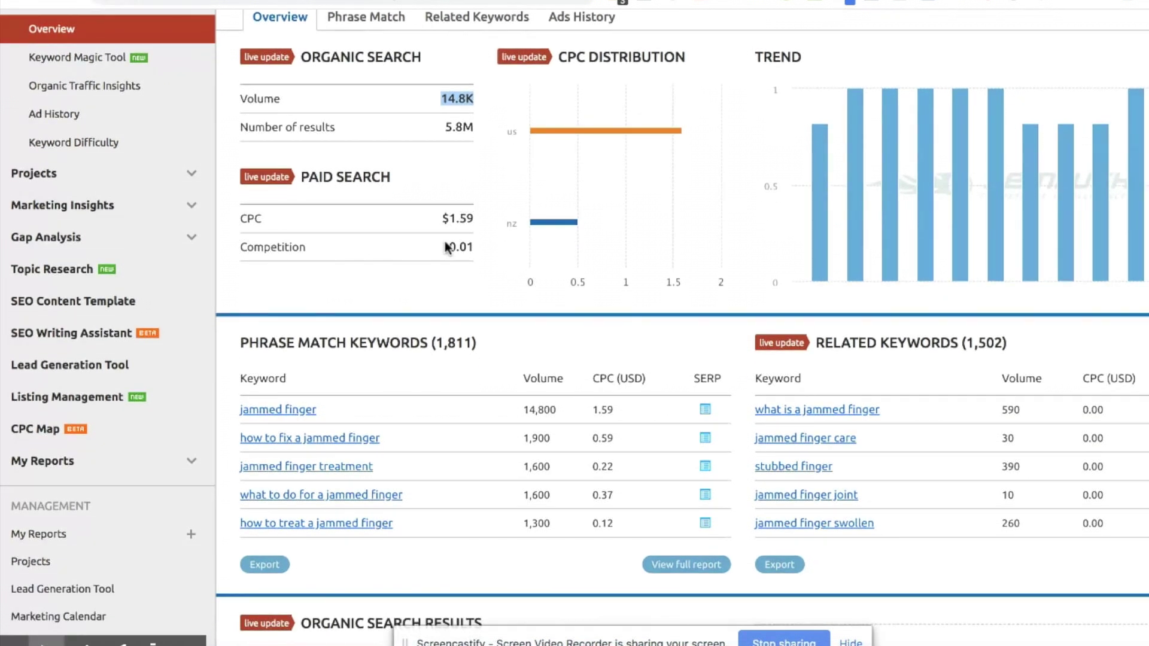
left_click(342, 352)
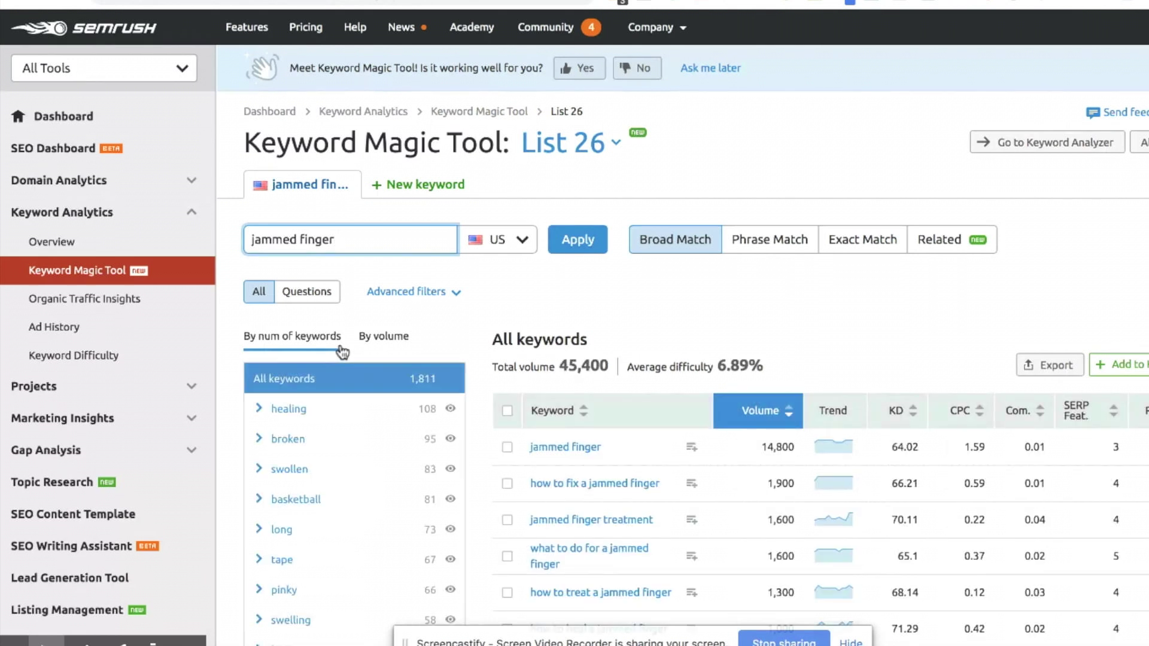
Scroll through the Keyword Magic Tool's jammed finger keywords, headed by 'how to fix a jammed finger'
scroll(533, 278, "down", 2)
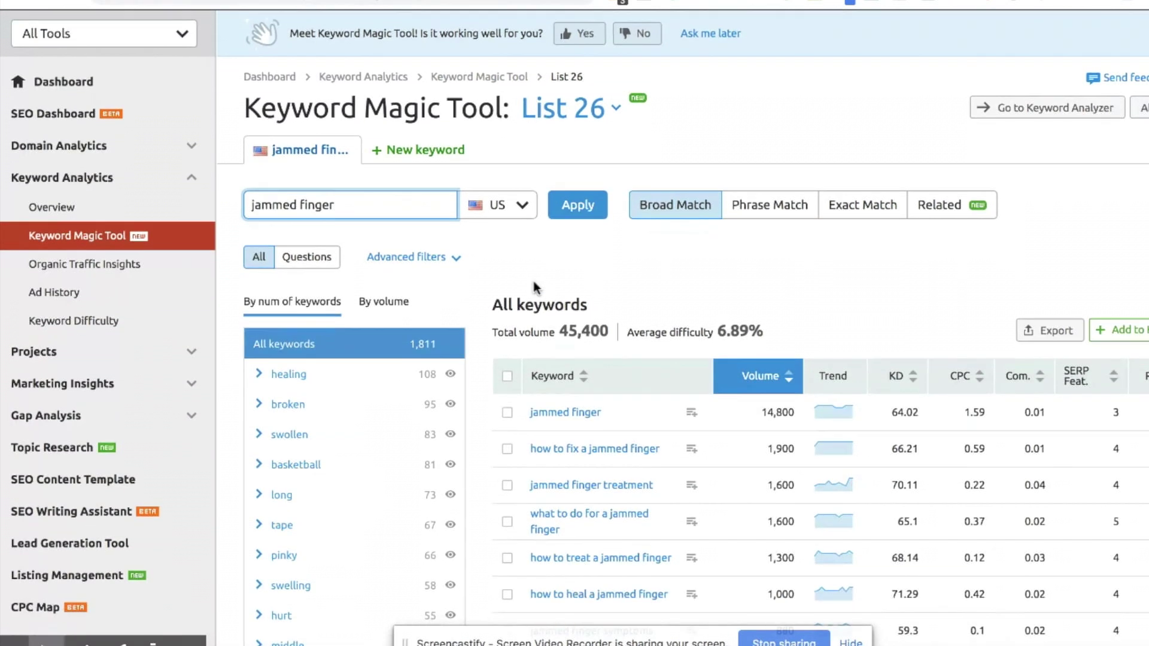
scroll(534, 288, "down", 2)
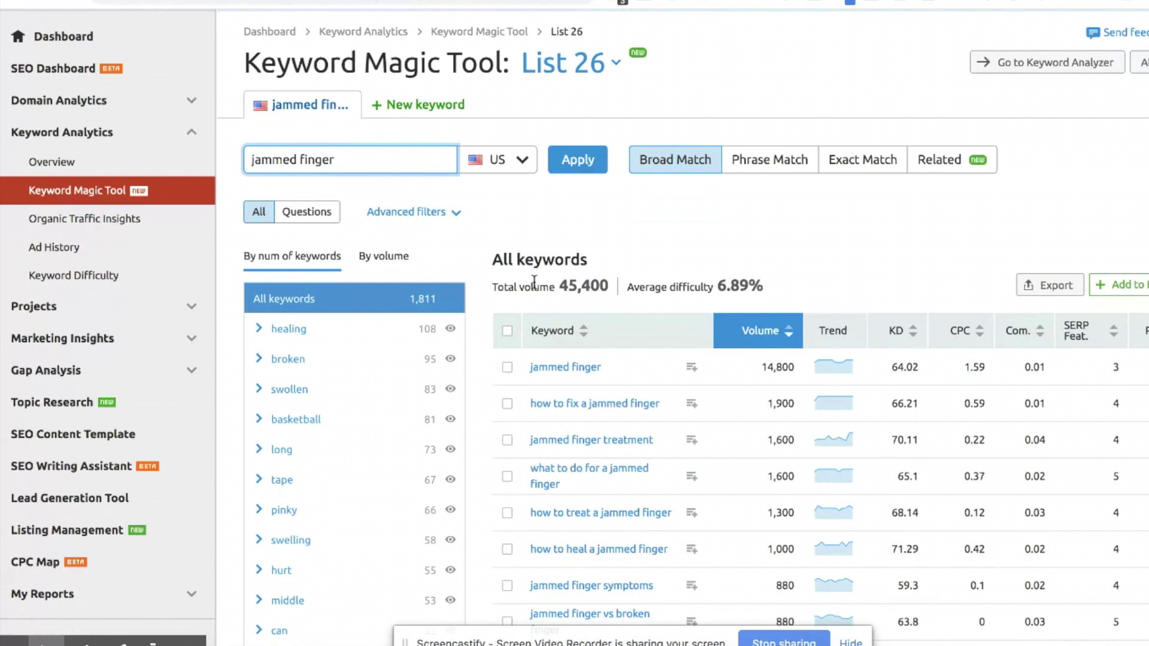
scroll(534, 281, "down", 2)
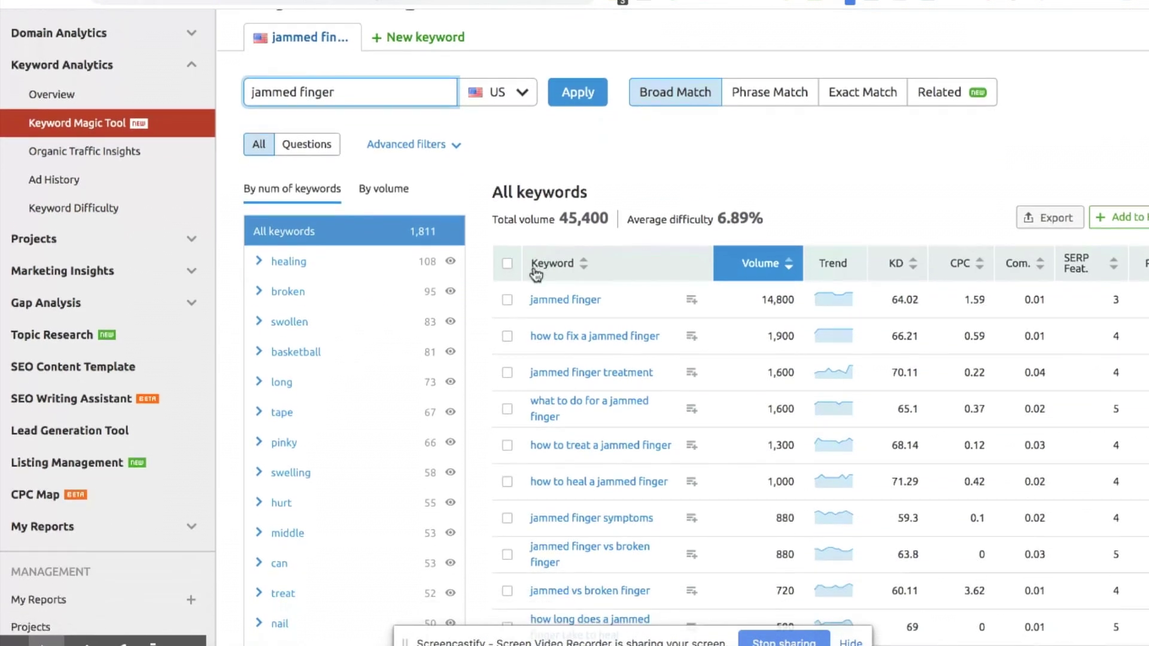
scroll(535, 272, "down", 3)
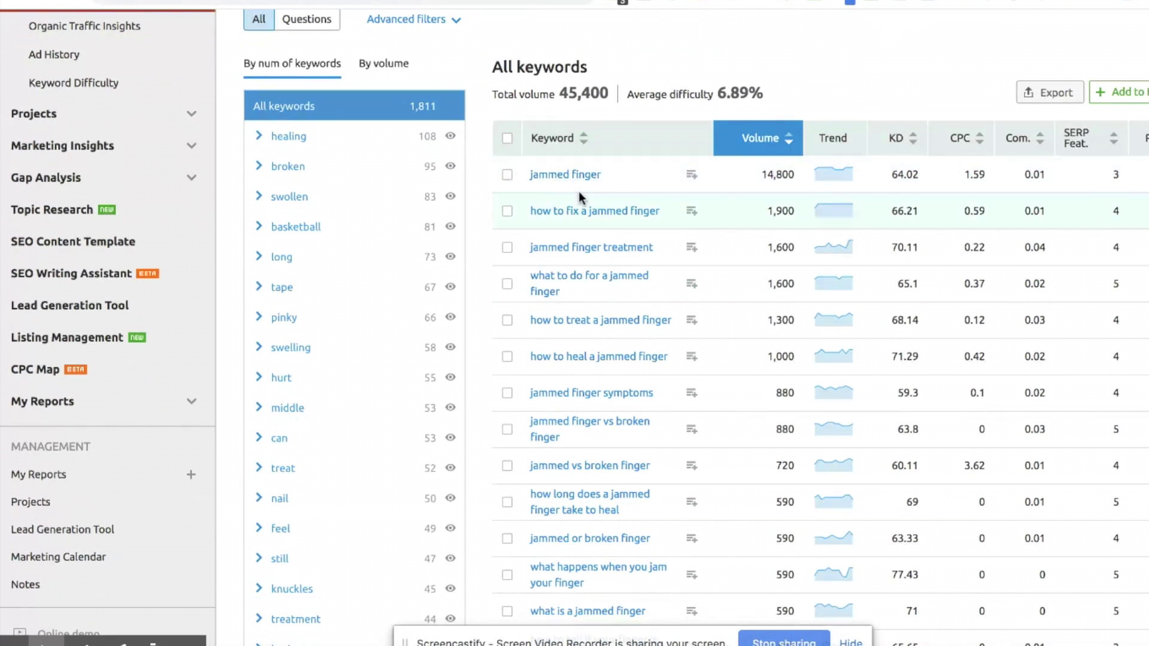
scroll(579, 197, "down", 1)
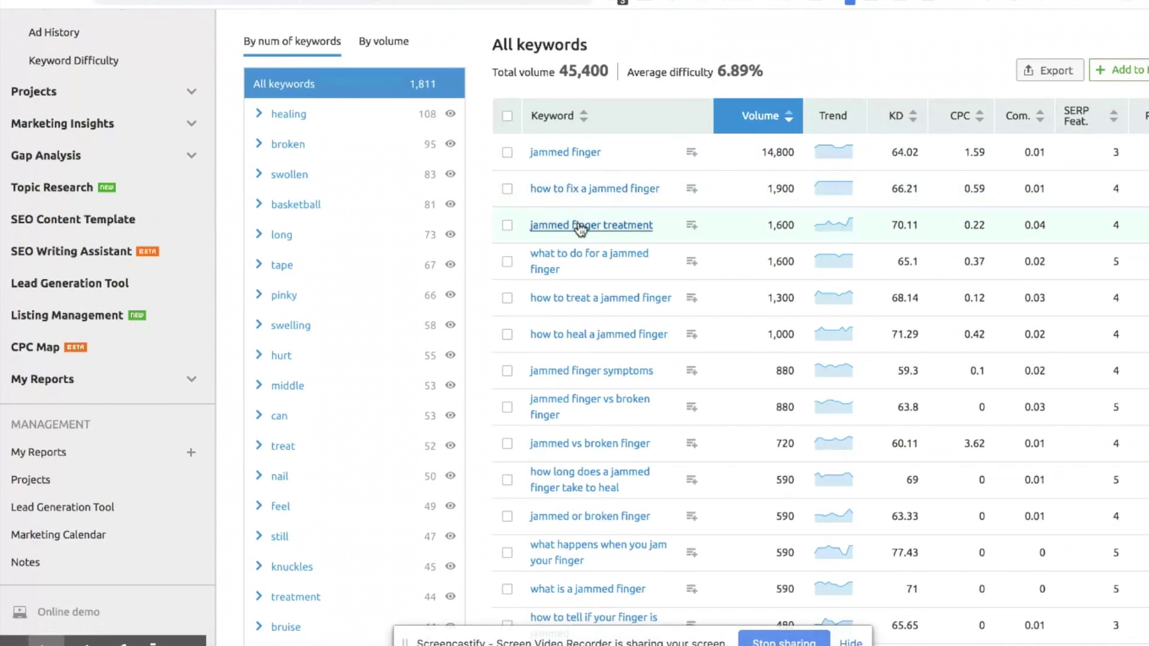
scroll(576, 226, "down", 2)
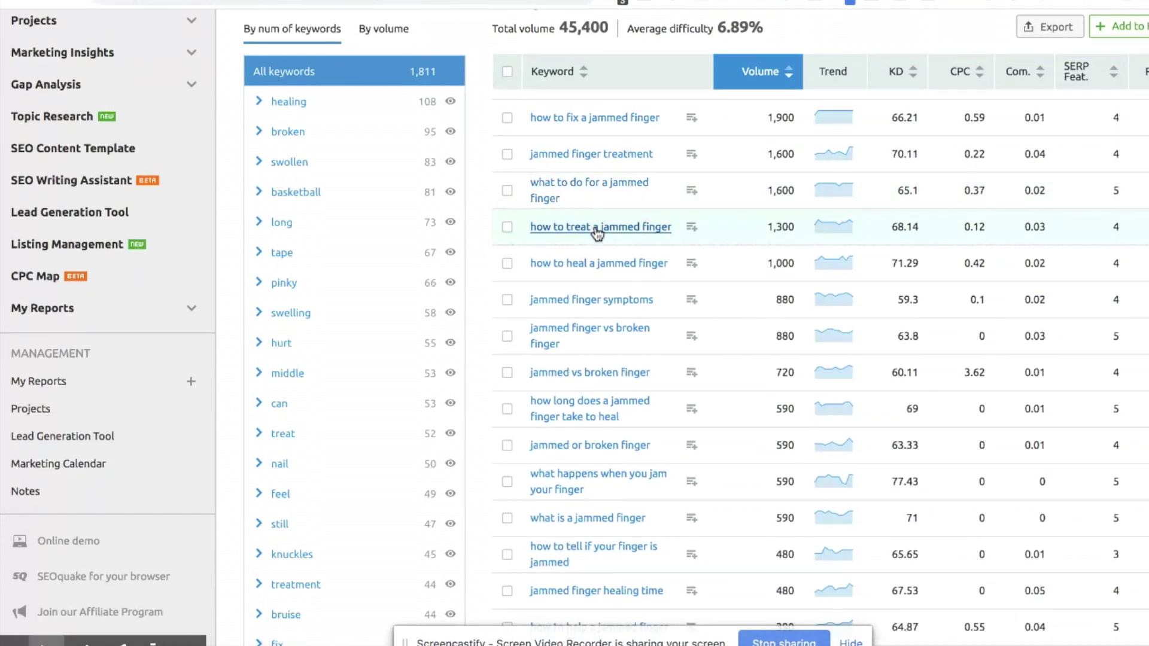
scroll(595, 228, "down", 1)
scroll(597, 243, "down", 1)
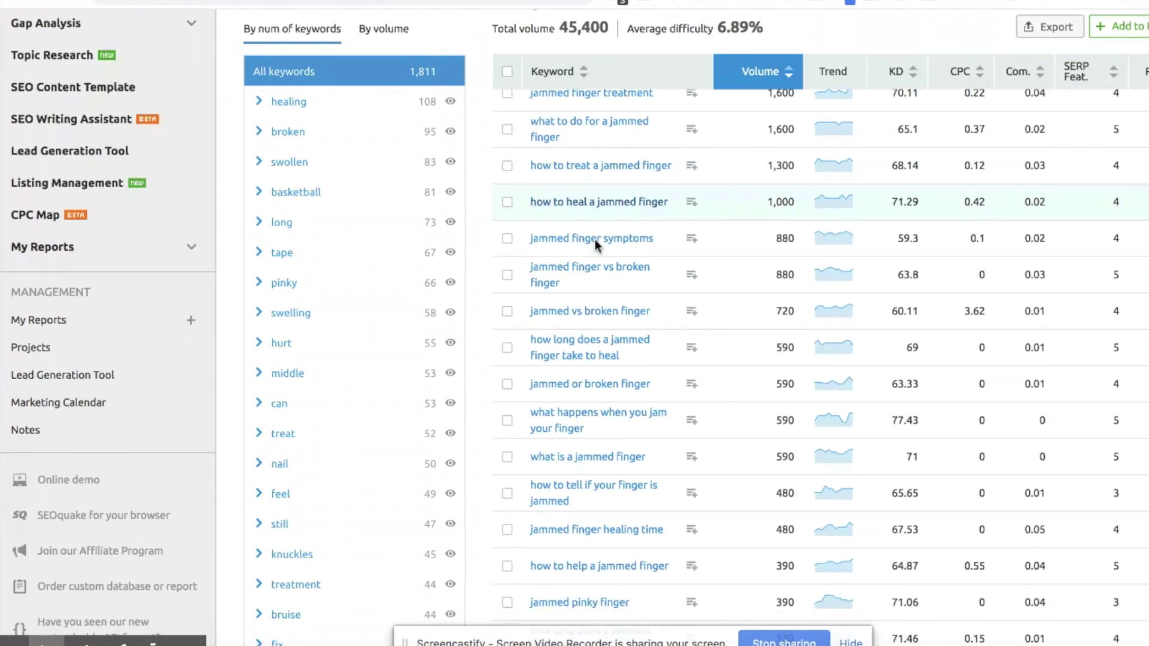
scroll(599, 272, "down", 1)
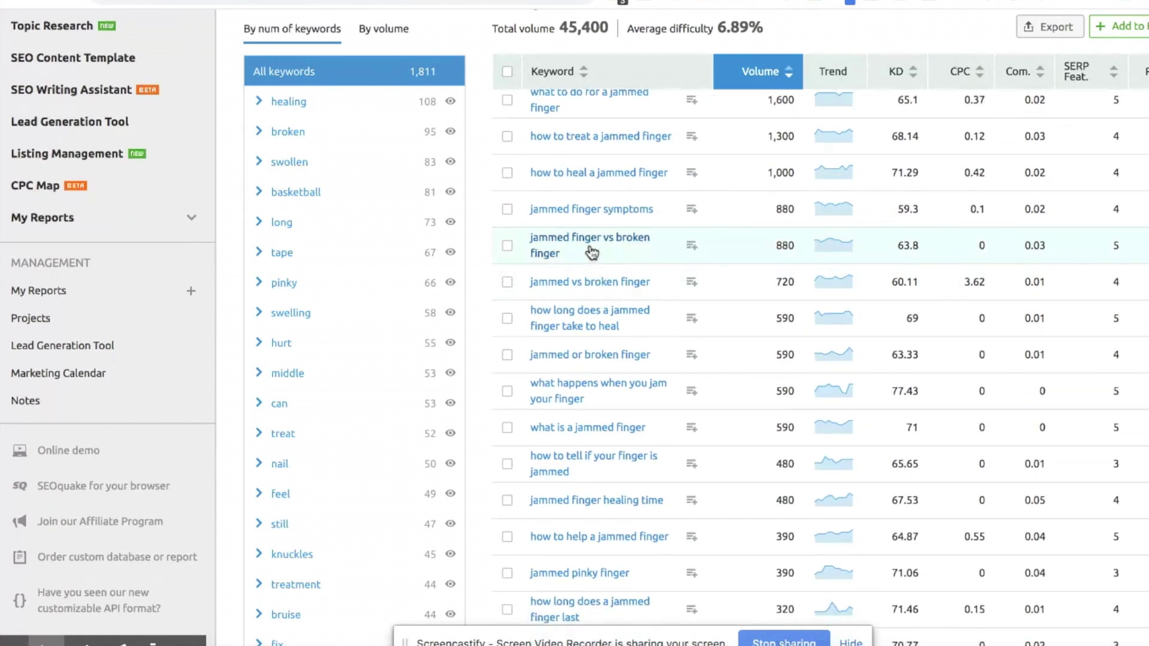
scroll(591, 264, "up", 5)
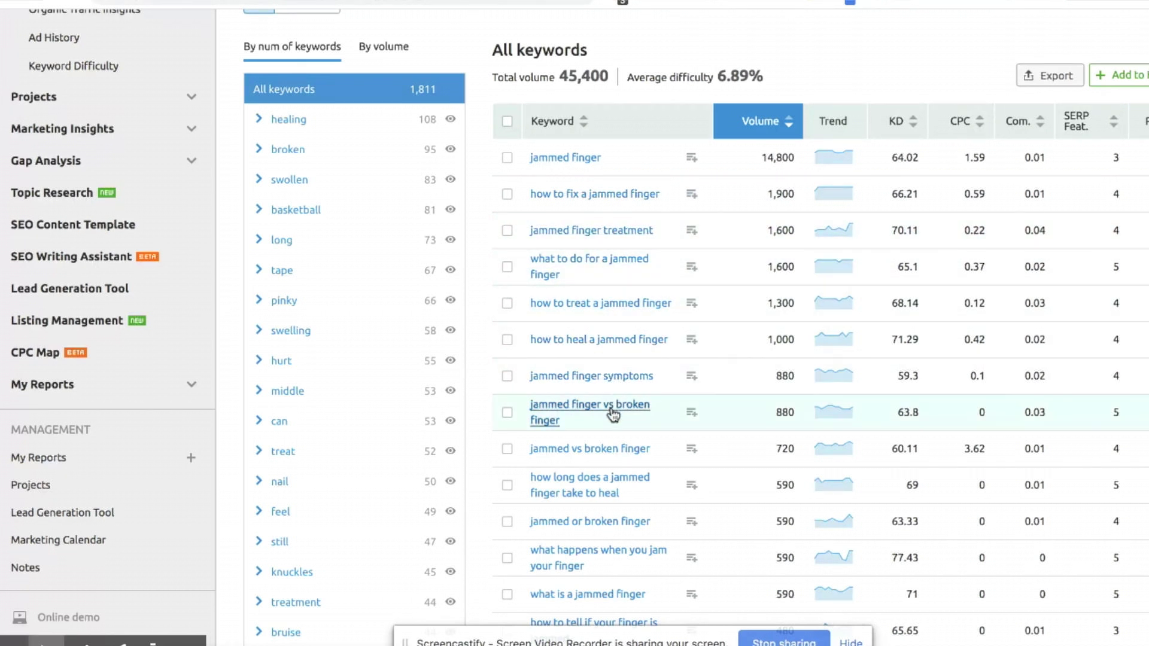
scroll(612, 412, "up", 3)
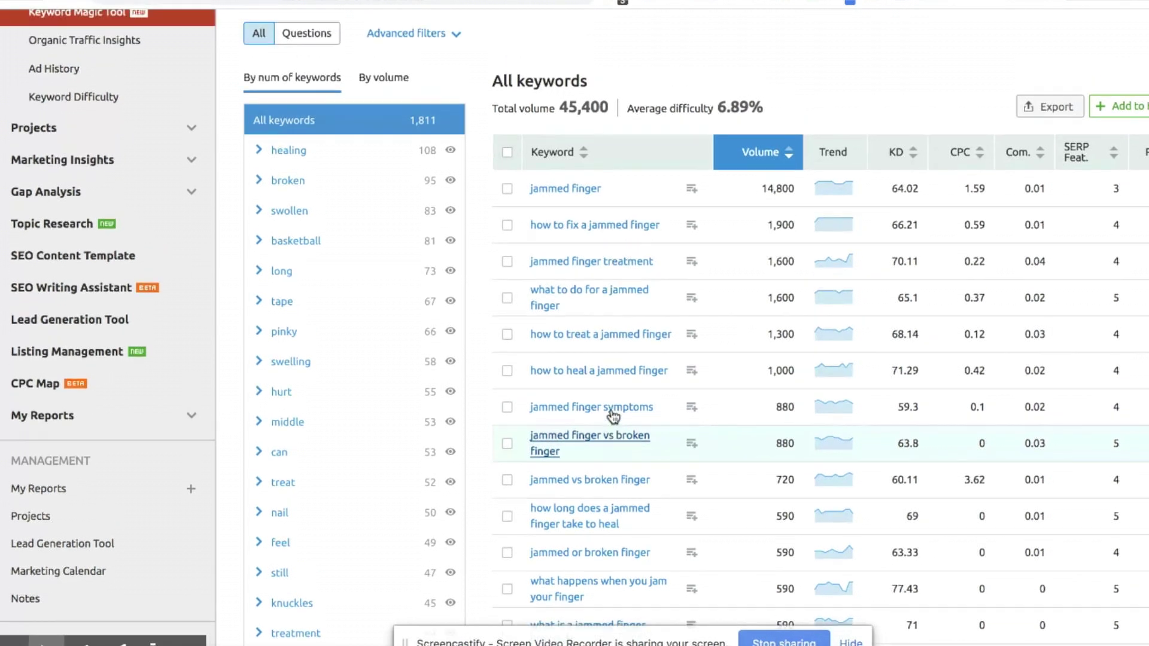
scroll(612, 413, "up", 3)
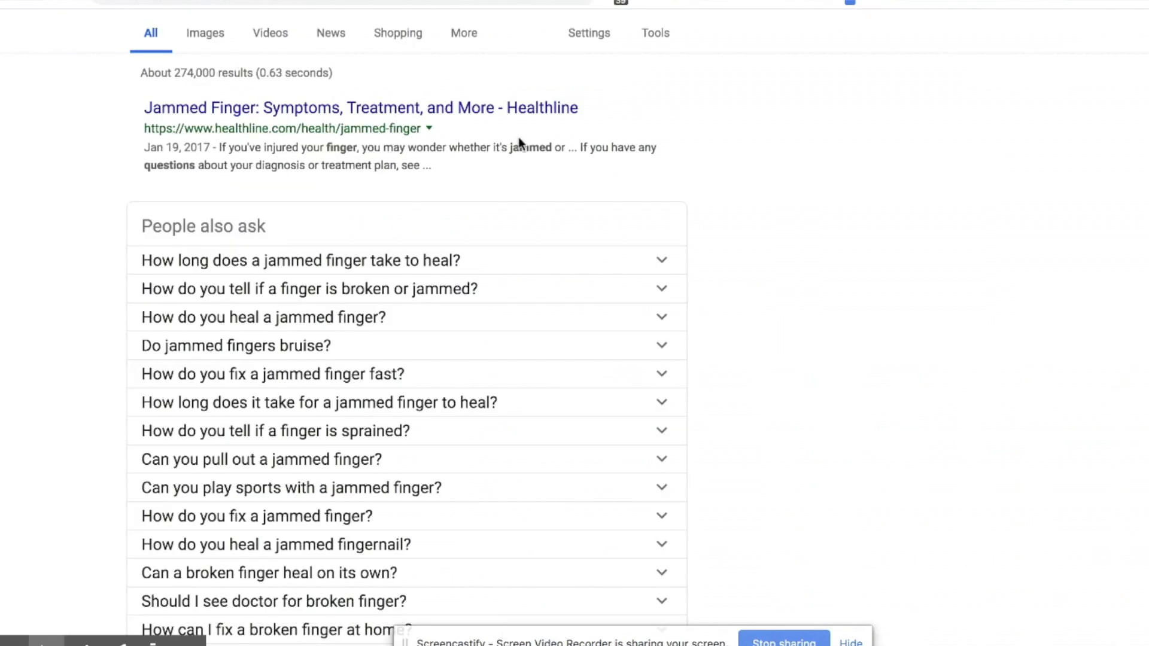
Show Google's search suggestions for 'jammed finger', then dismiss them
scroll(519, 143, "up", 2)
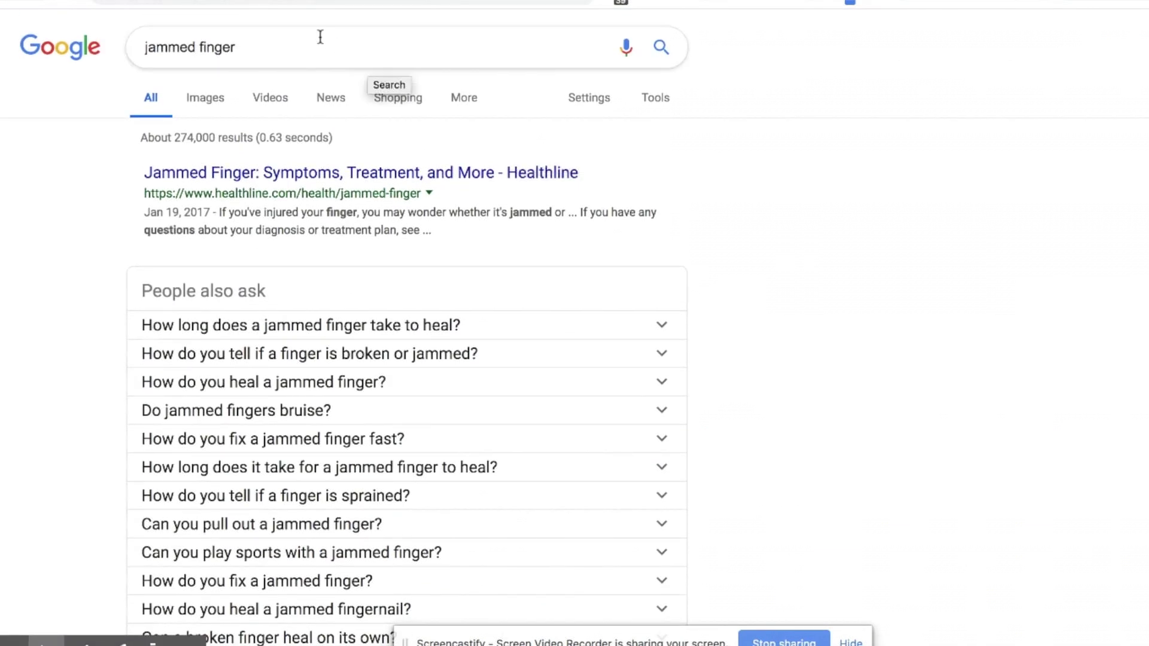
left_click(240, 51)
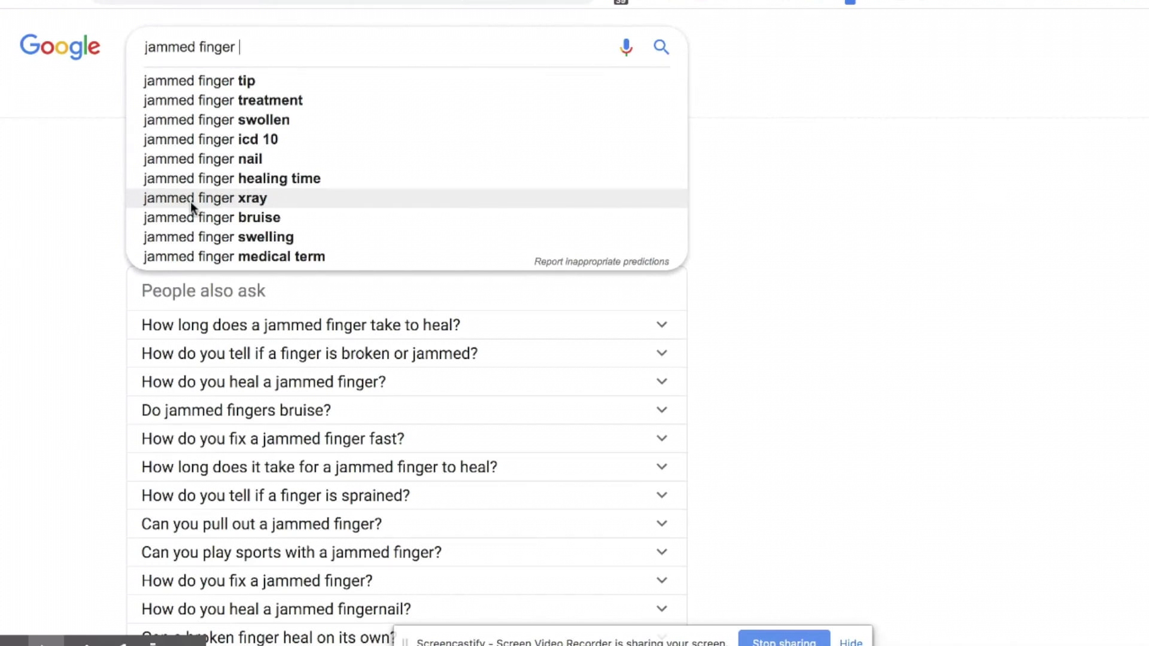
left_click(759, 184)
Scroll down to People also ask and expand the answer on treating a broken finger at home
scroll(687, 170, "down", 3)
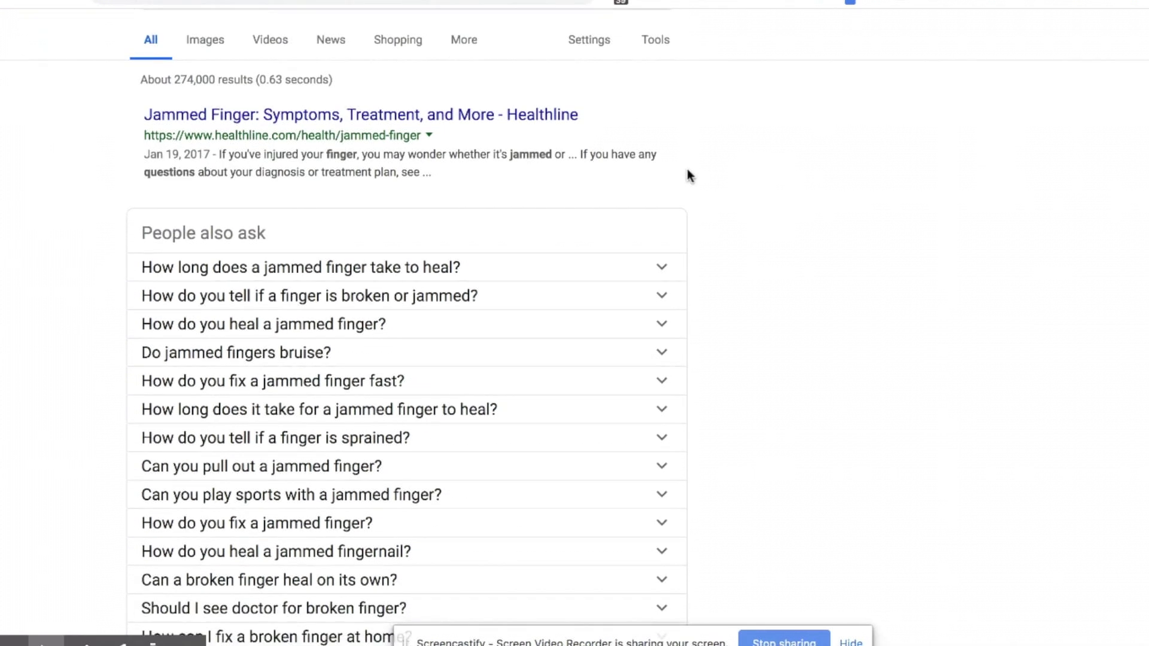
scroll(687, 174, "down", 1)
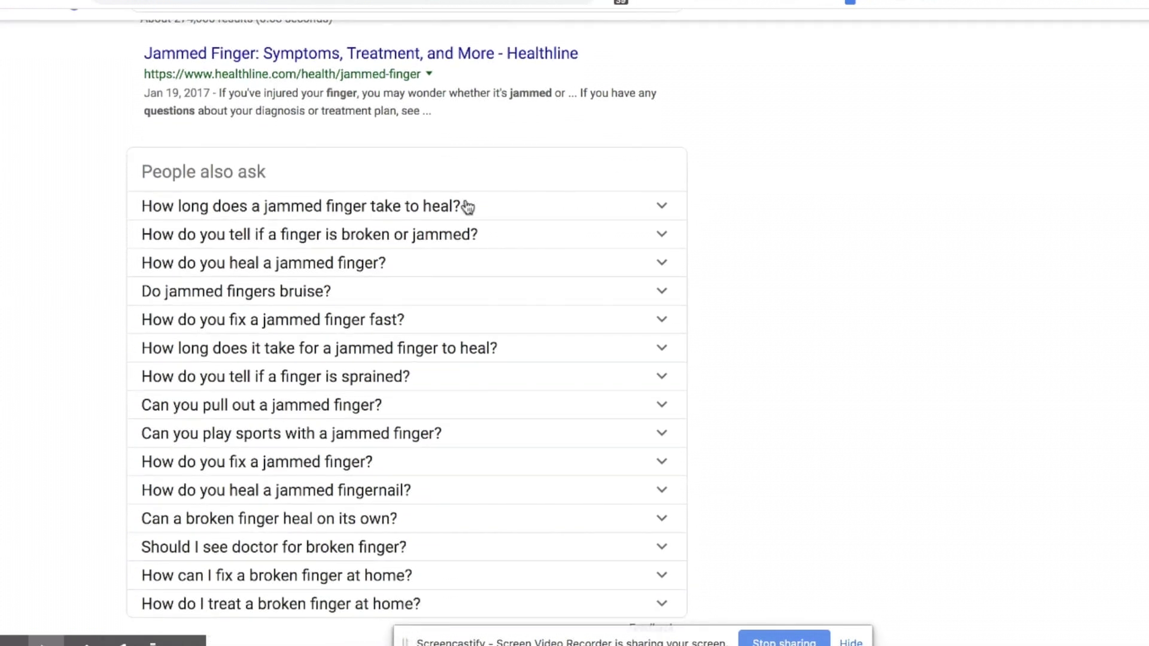
scroll(376, 174, "down", 1)
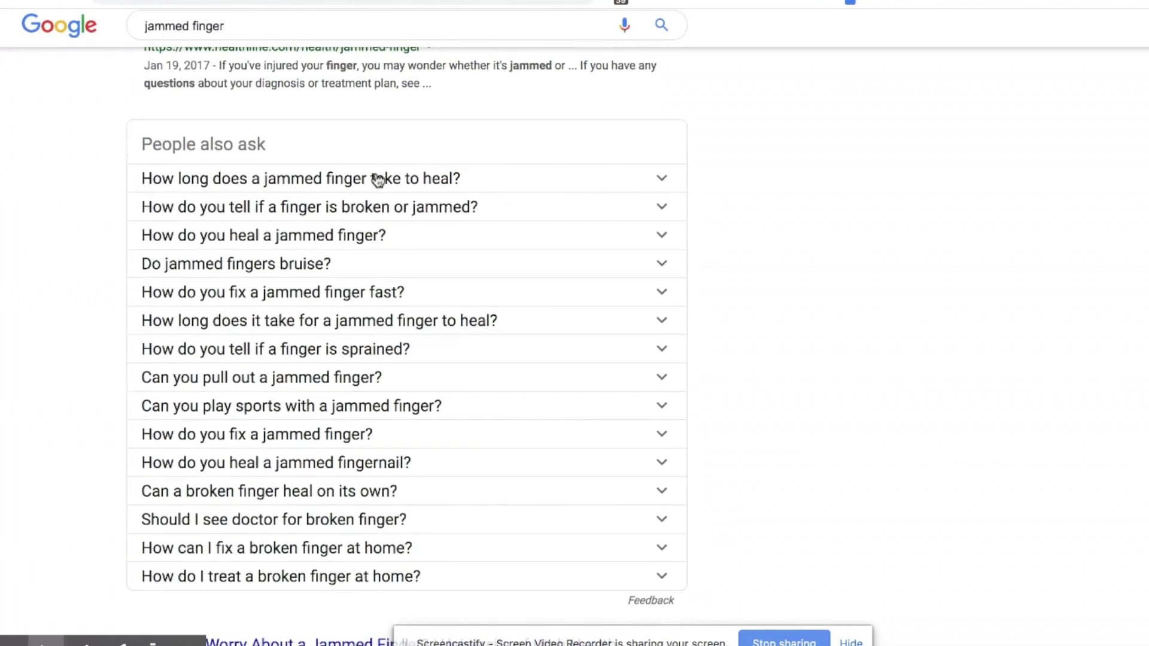
scroll(383, 269, "down", 1)
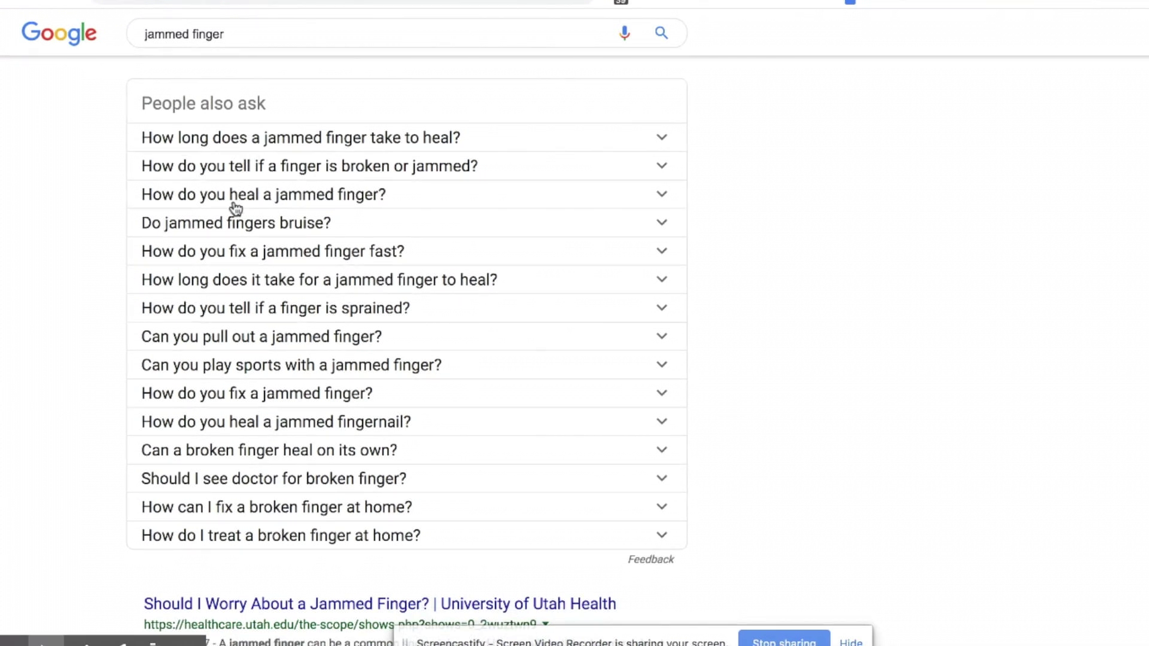
scroll(232, 234, "down", 1)
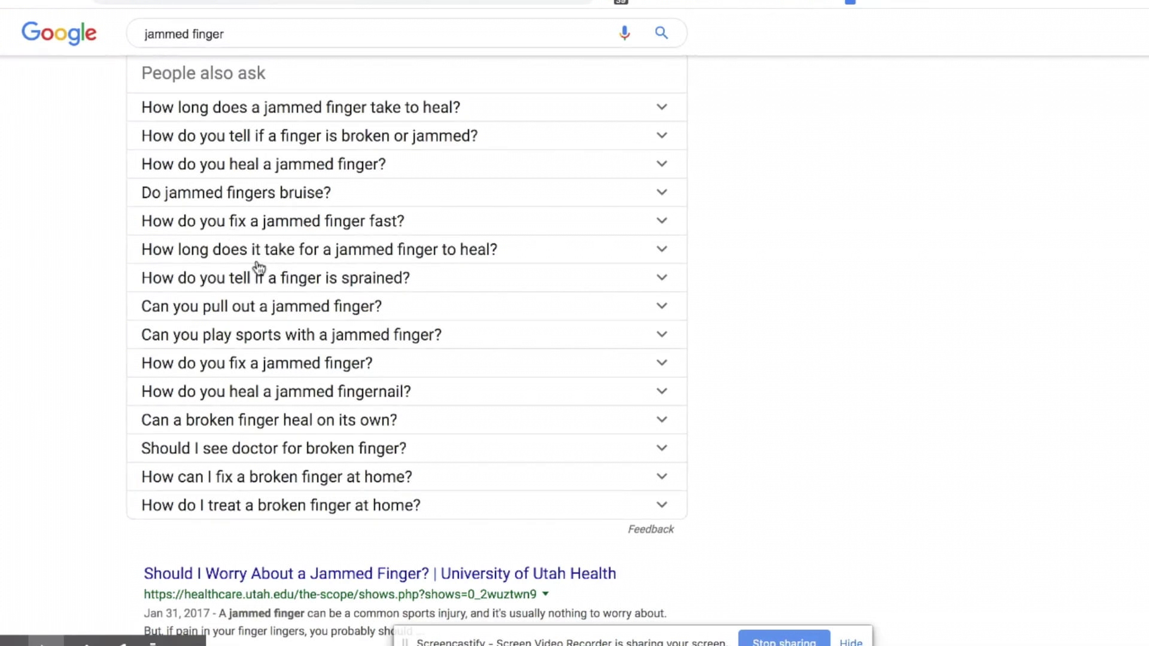
scroll(258, 267, "down", 1)
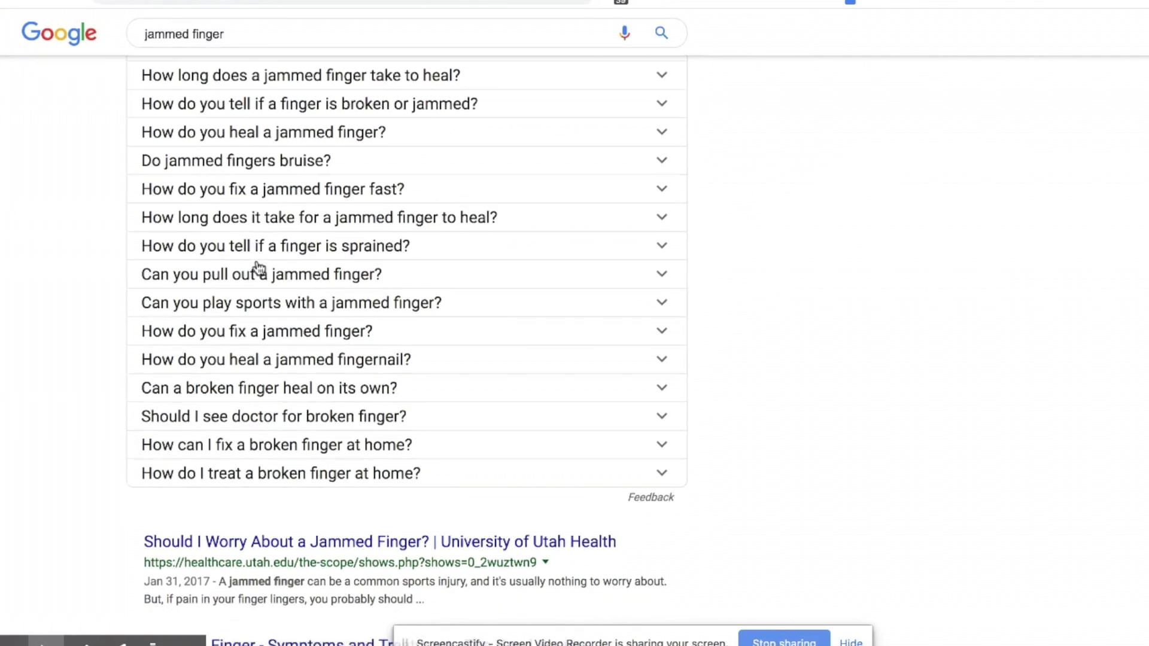
scroll(259, 267, "down", 4)
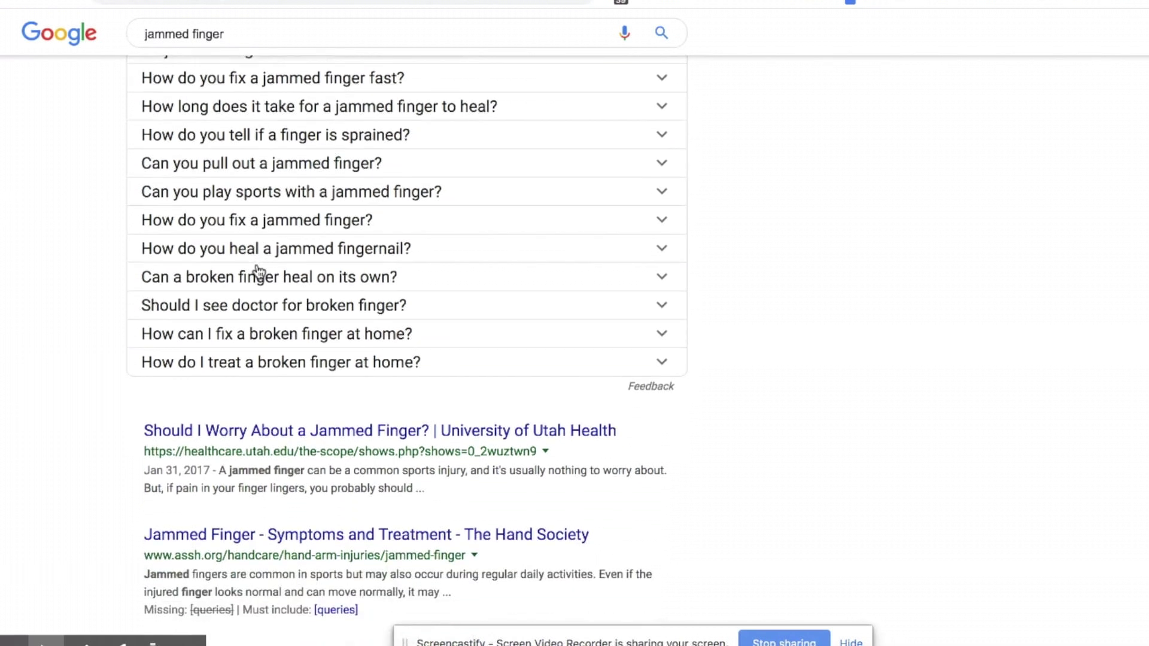
scroll(258, 299, "down", 1)
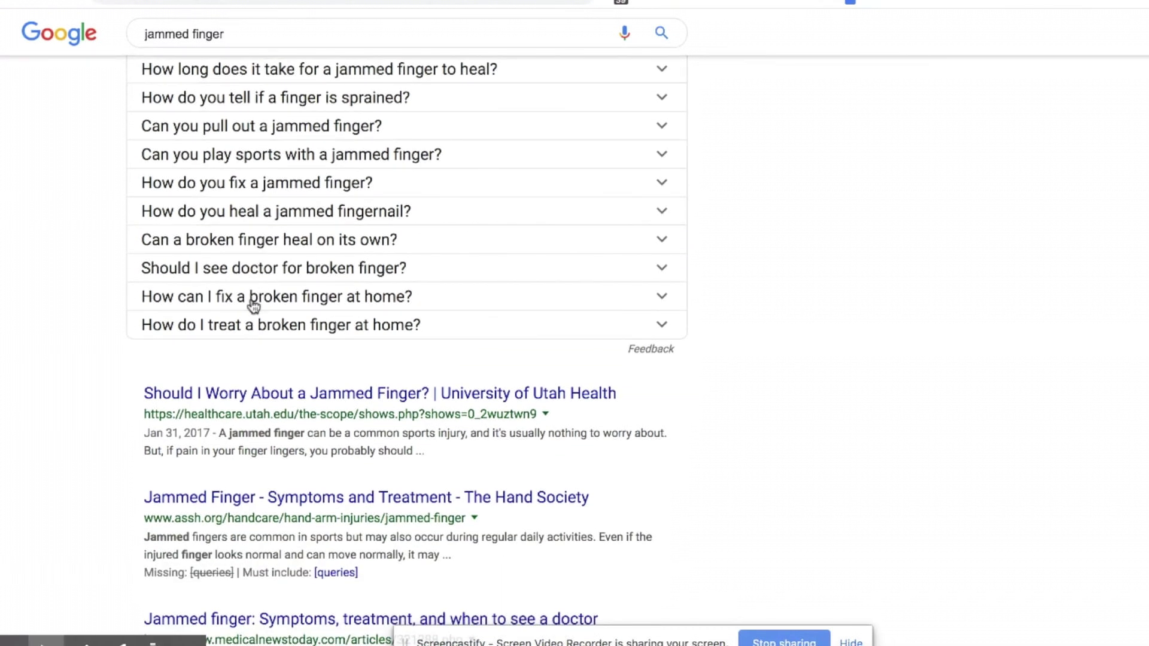
scroll(260, 304, "down", 1)
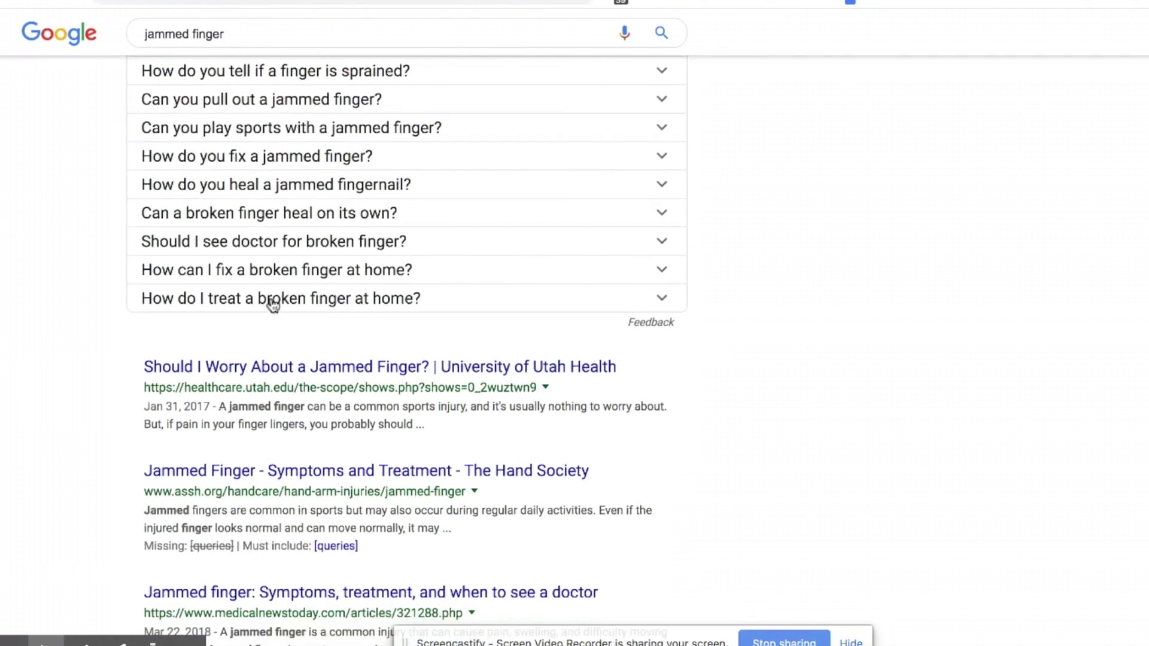
left_click(273, 301)
scroll(273, 300, "down", 2)
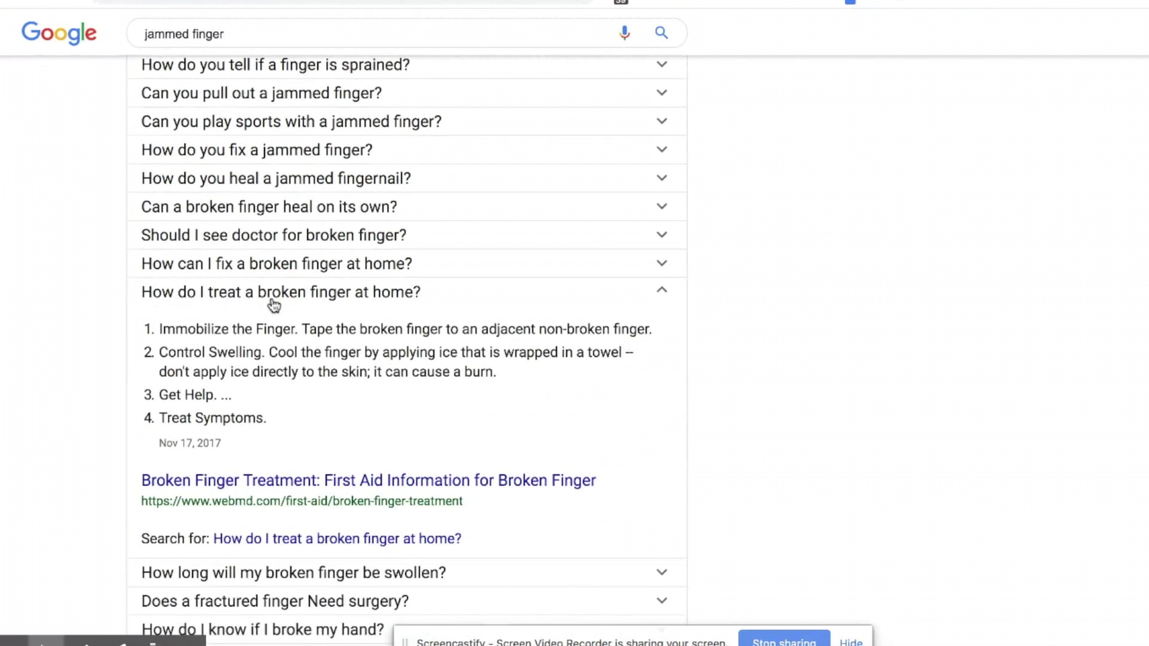
scroll(272, 299, "down", 4)
Expand the answers on swelling duration and fractured-finger surgery, then return to the WordPress draft
left_click(273, 385)
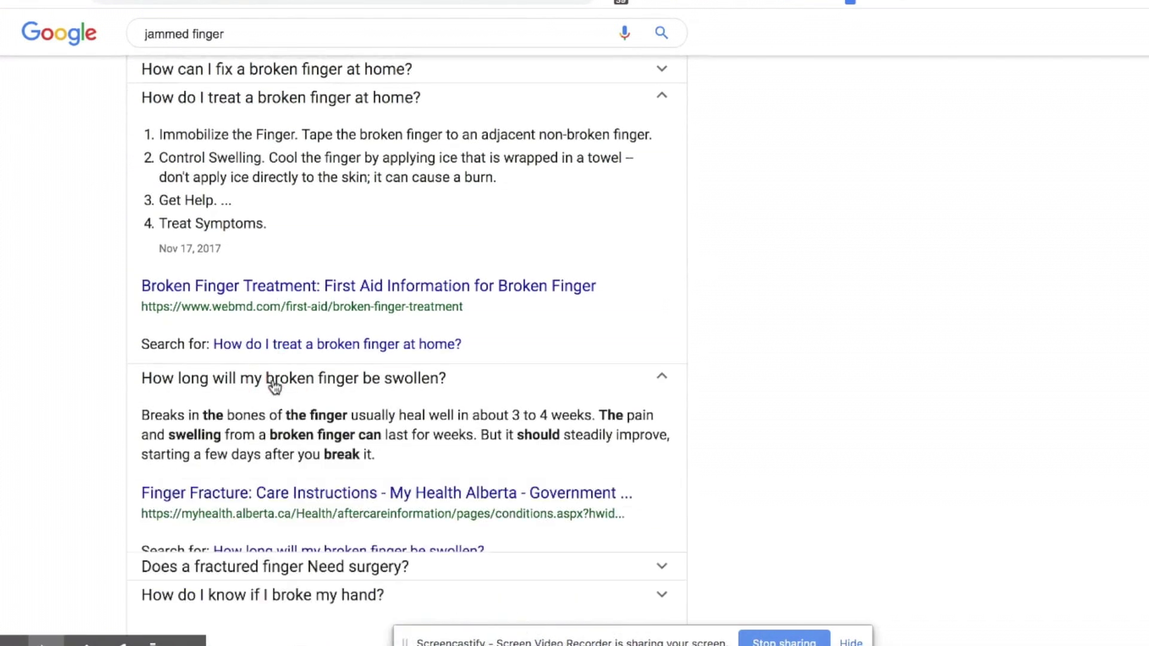
scroll(274, 386, "down", 3)
left_click(272, 439)
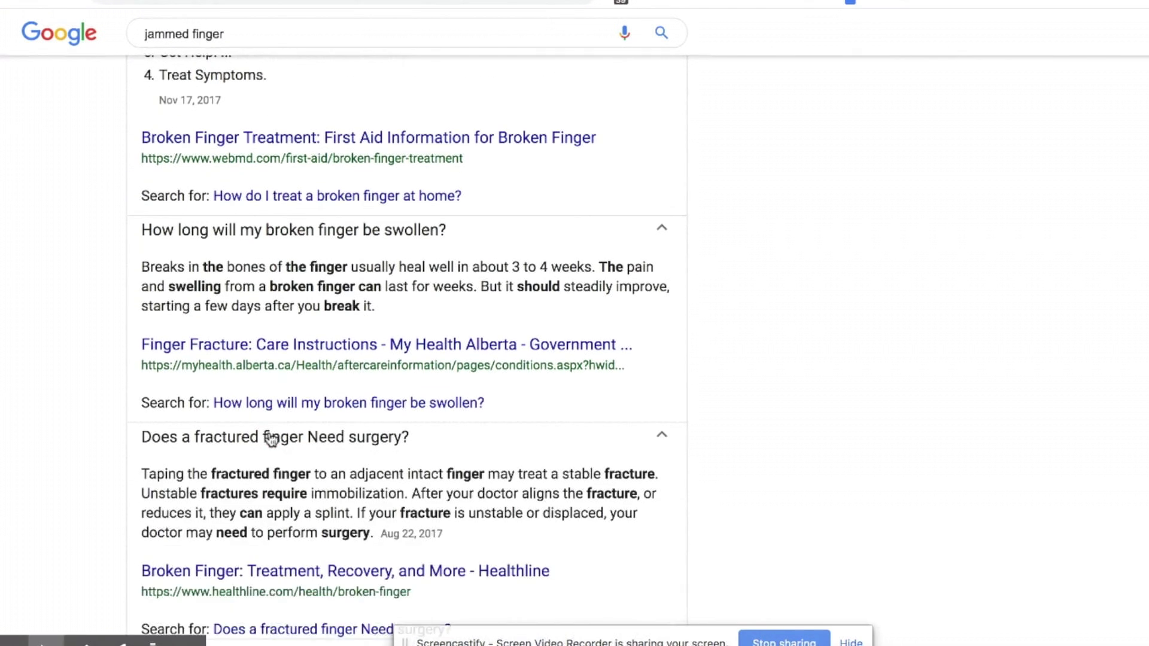
scroll(271, 439, "down", 1)
scroll(271, 440, "down", 2)
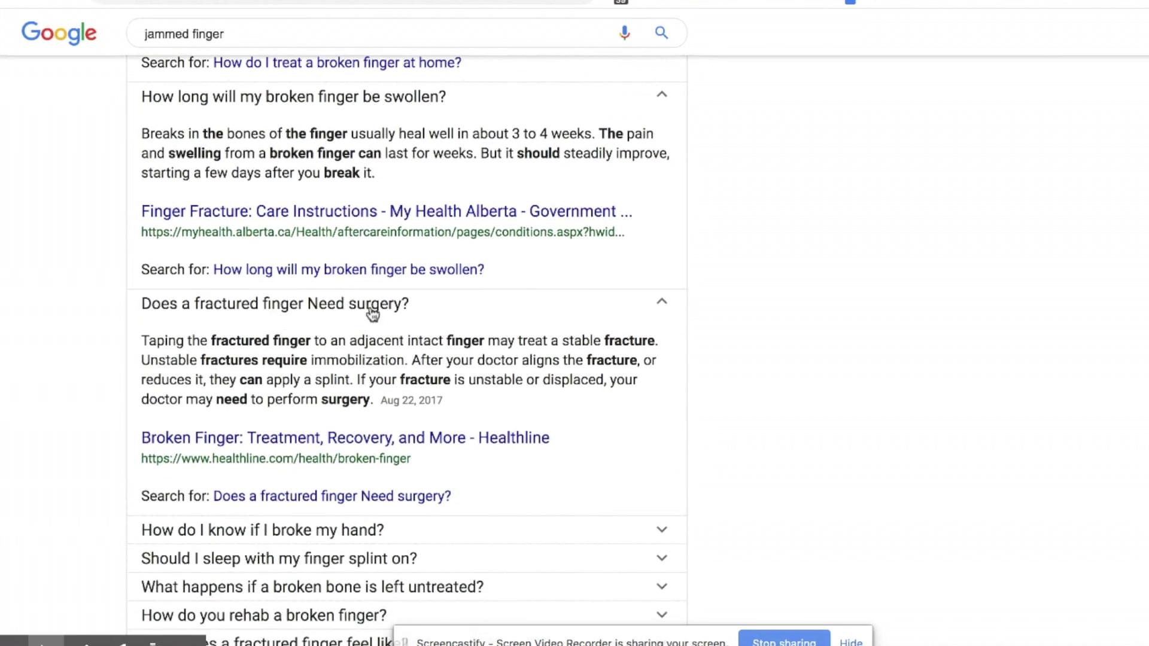
scroll(372, 311, "up", 5)
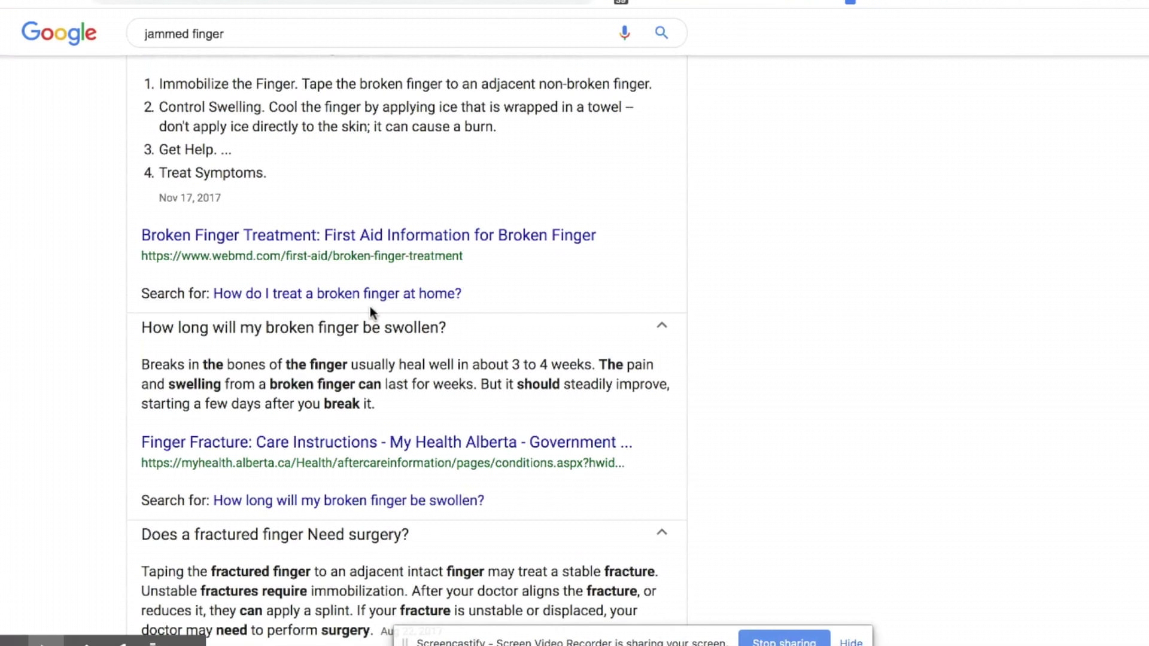
scroll(370, 311, "up", 1)
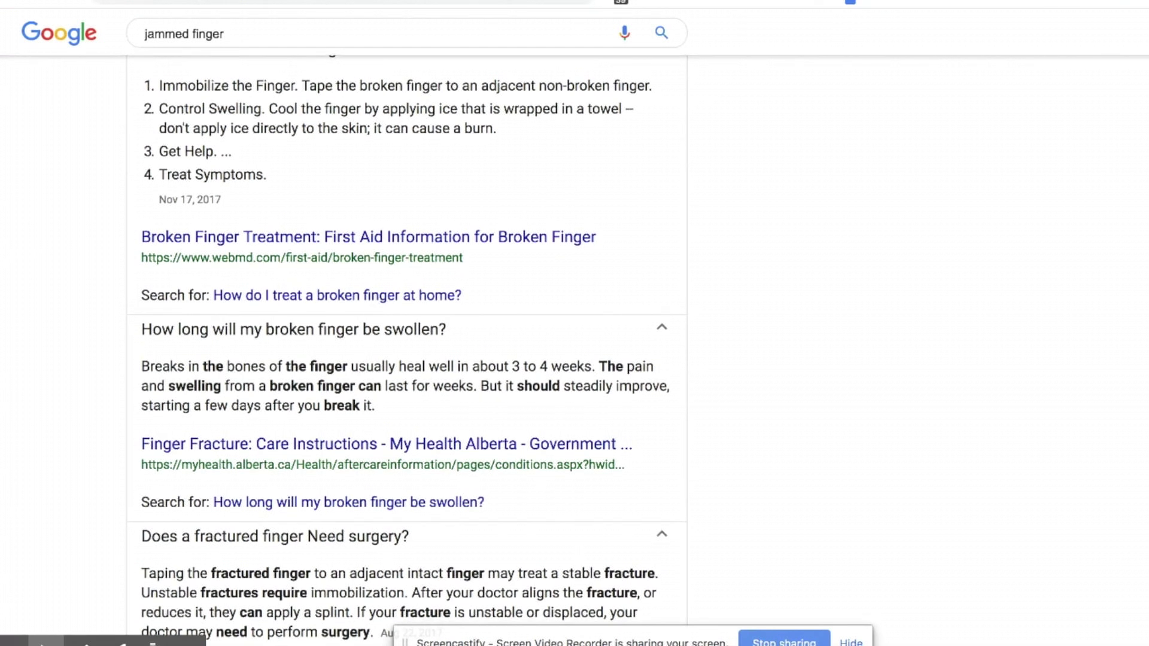
key("ctrl+Tab")
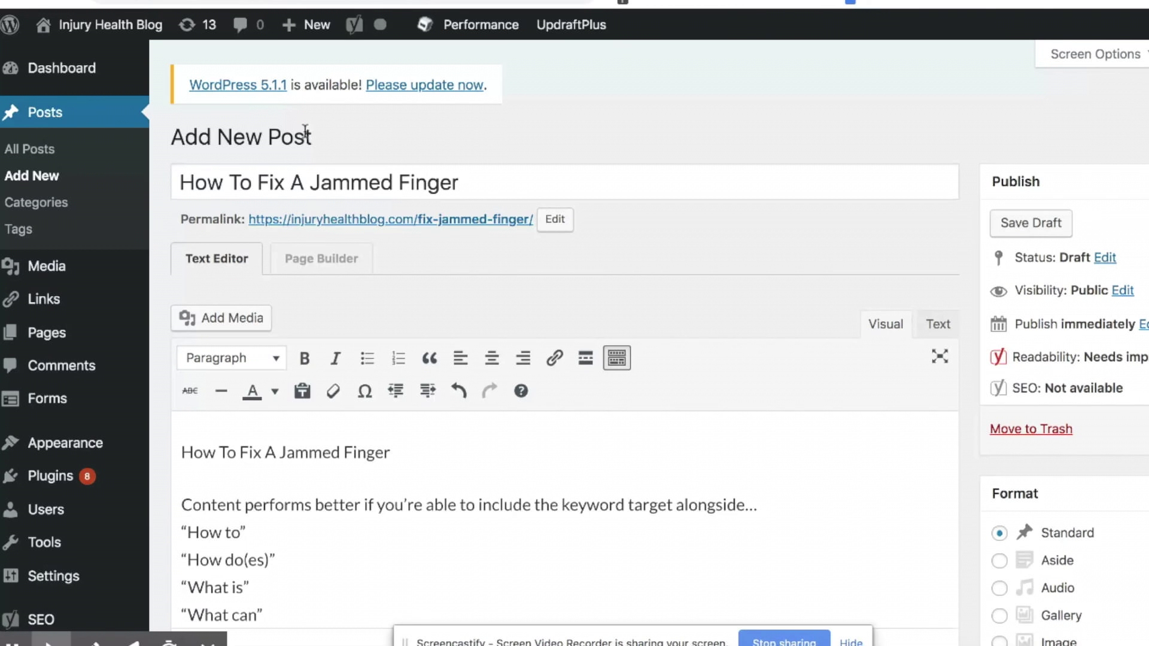
Select the 'How To Fix A Jammed Finger' title in WordPress, then return to SEMrush
scroll(306, 130, "down", 2)
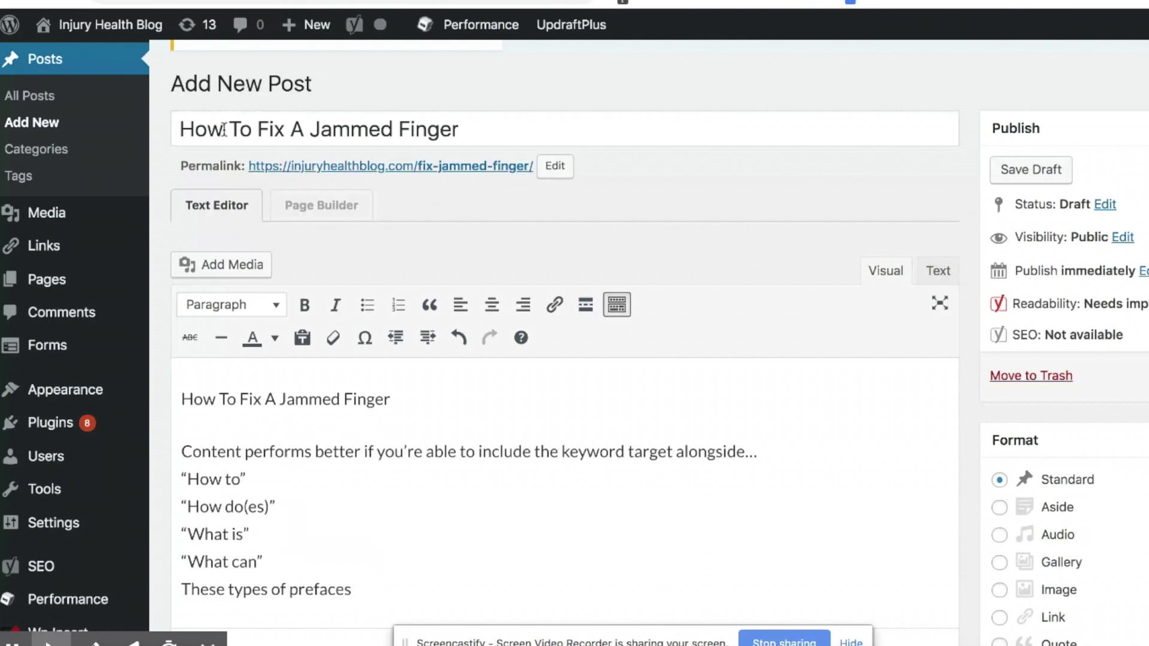
left_click_drag(185, 129, 464, 133)
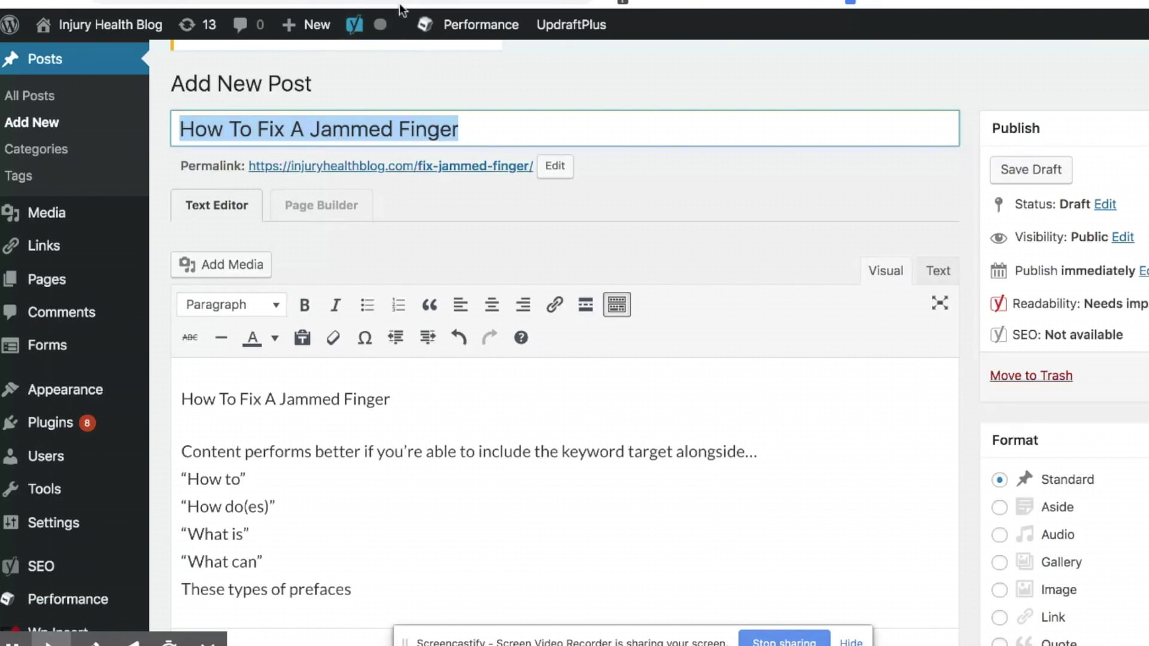
key("ctrl+Tab")
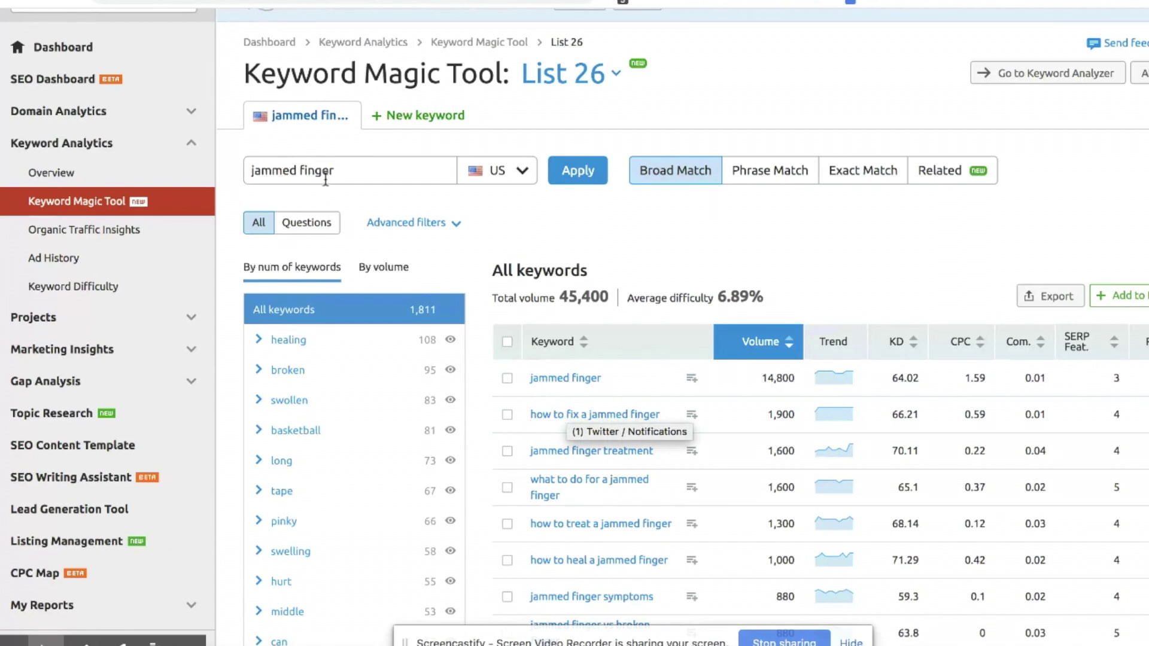
scroll(618, 354, "down", 2)
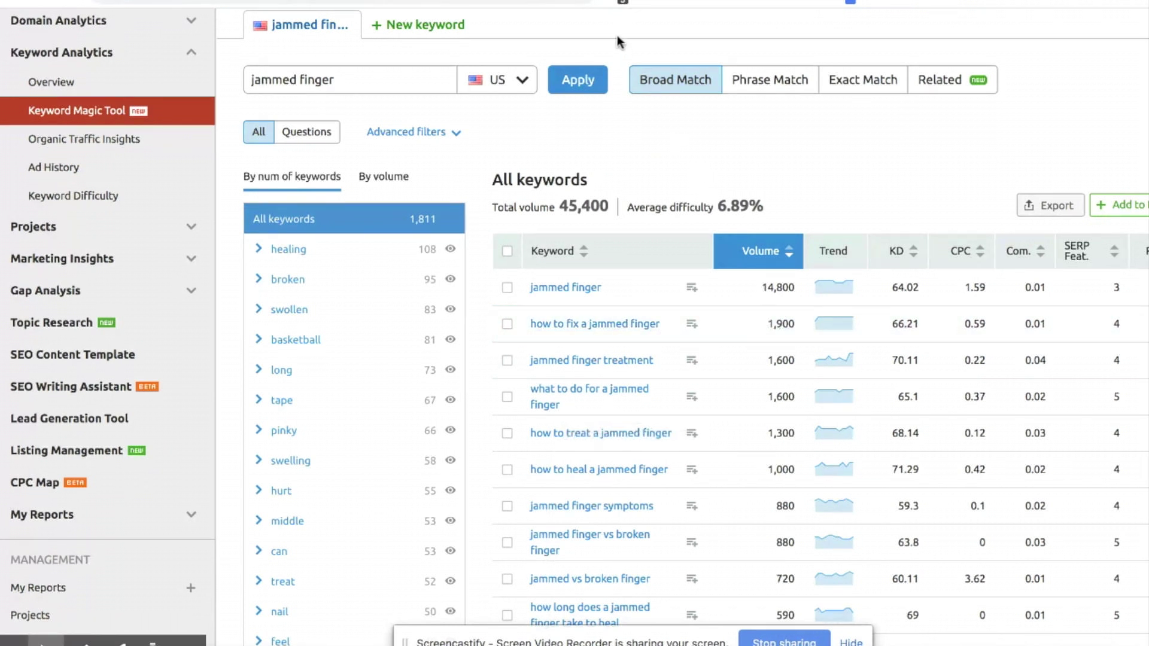
Format the first body line 'How To Fix A Jammed Finger' as a Heading 2
left_click(691, 2)
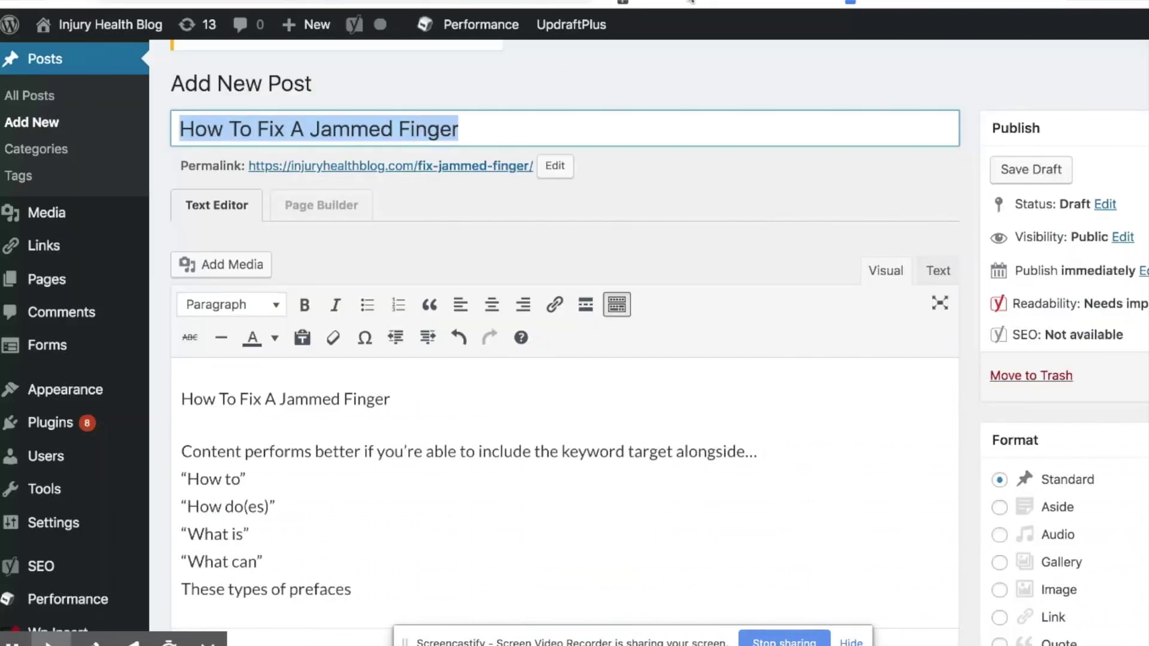
scroll(552, 119, "down", 3)
triple_click(318, 309)
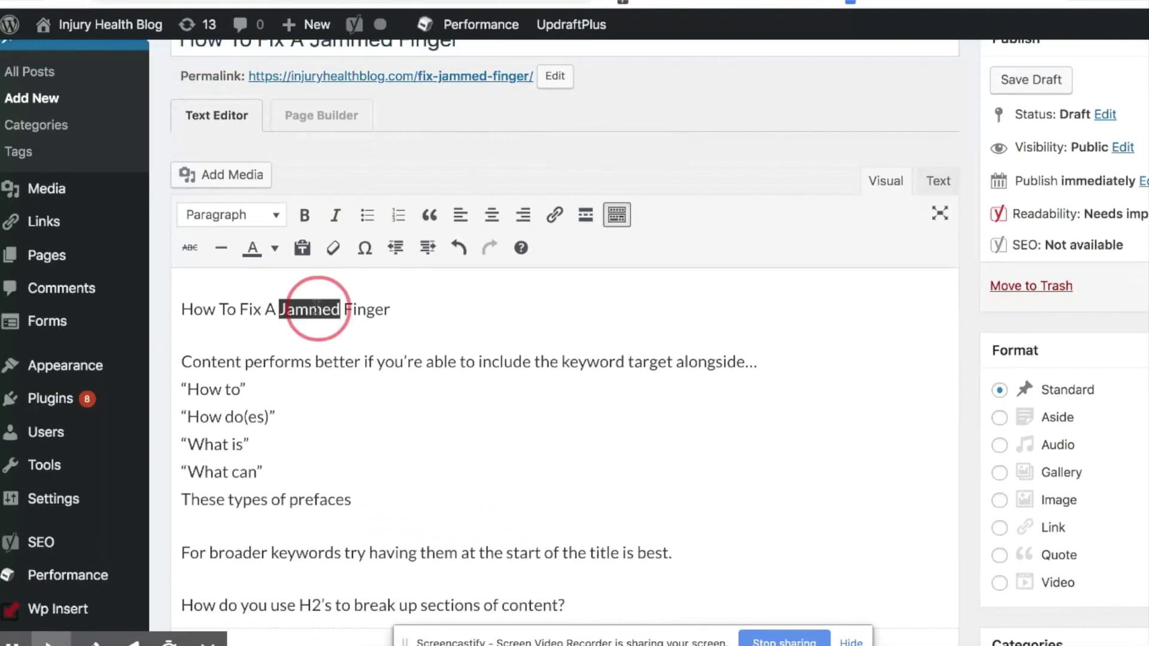
scroll(401, 81, "up", 2)
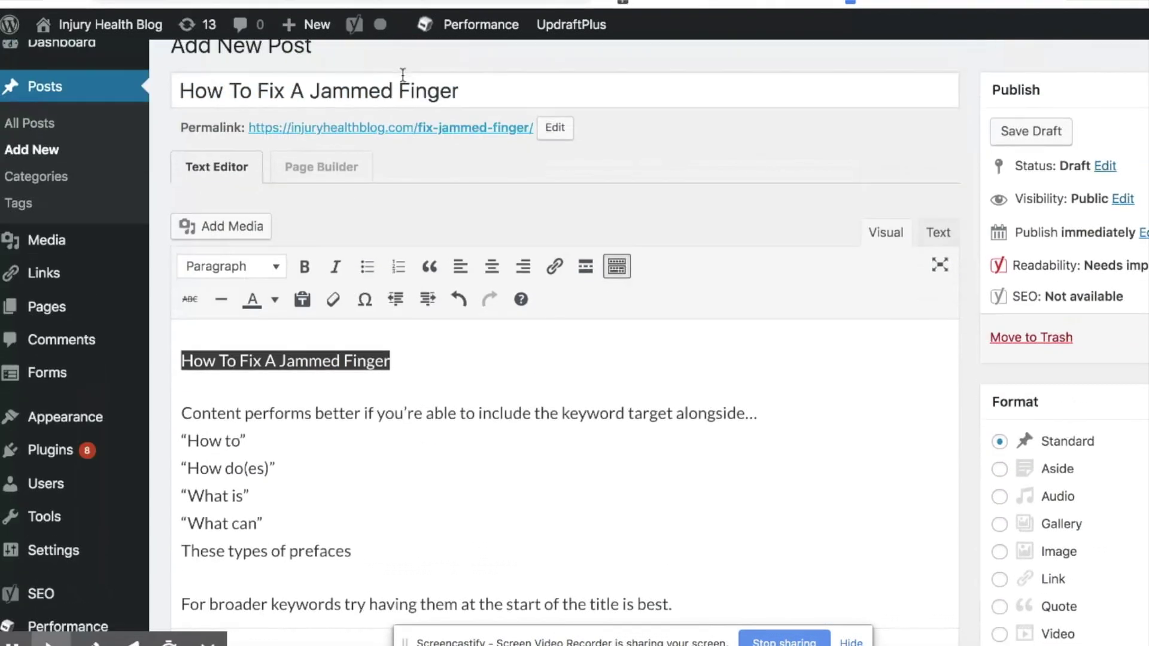
triple_click(436, 94)
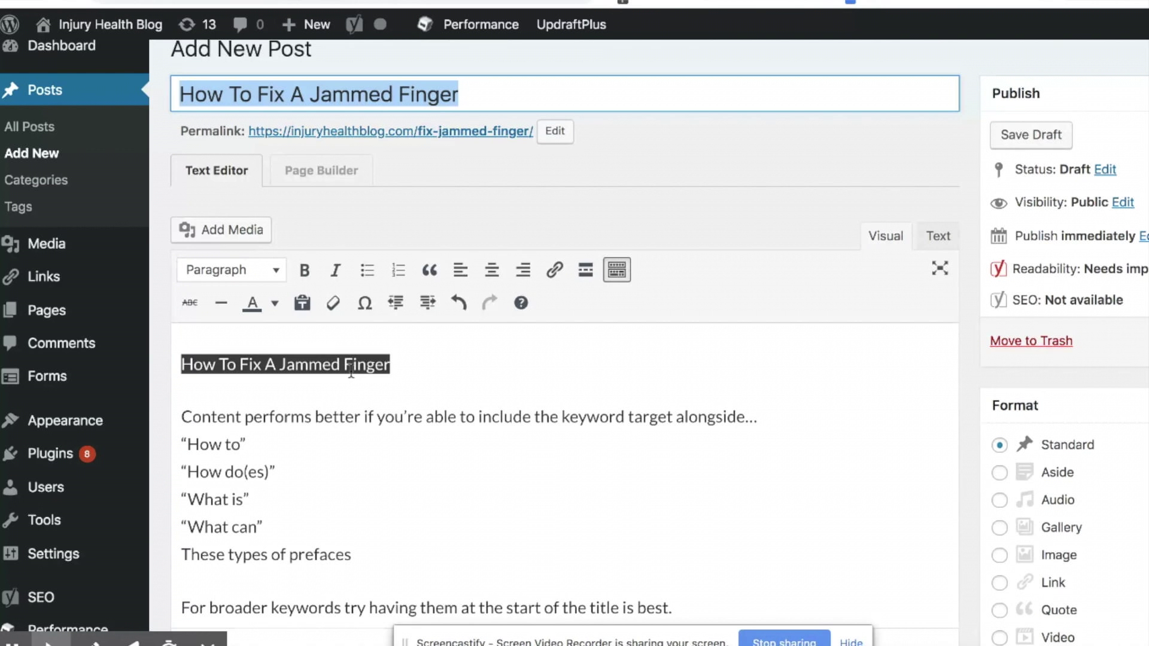
scroll(366, 383, "down", 3)
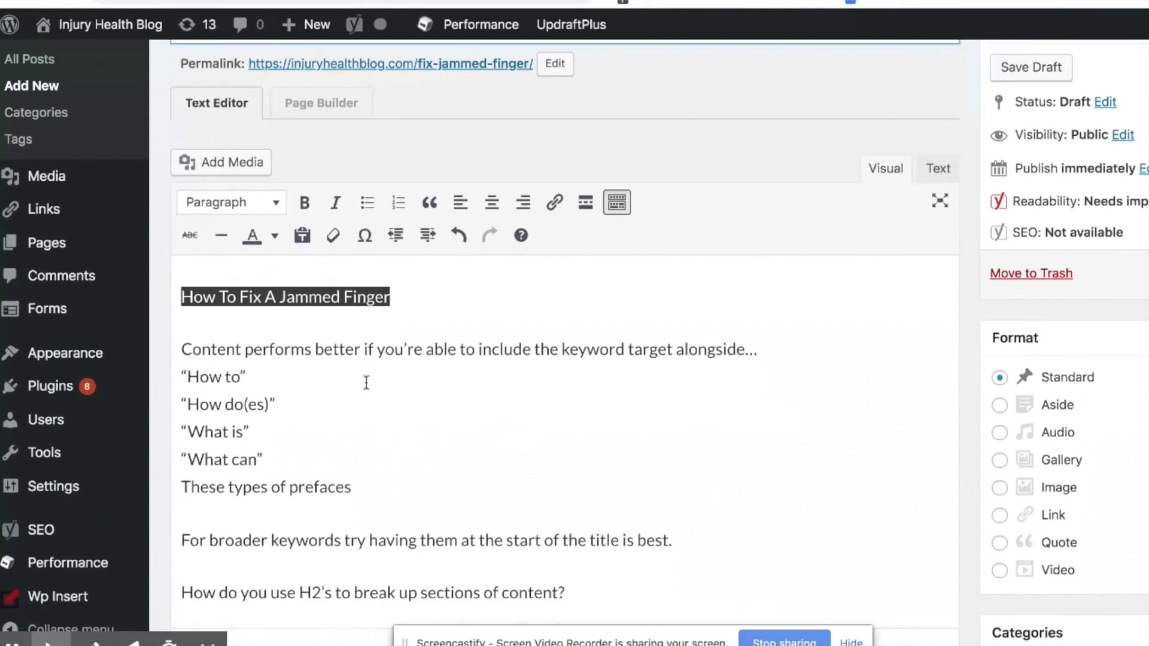
left_click(261, 192)
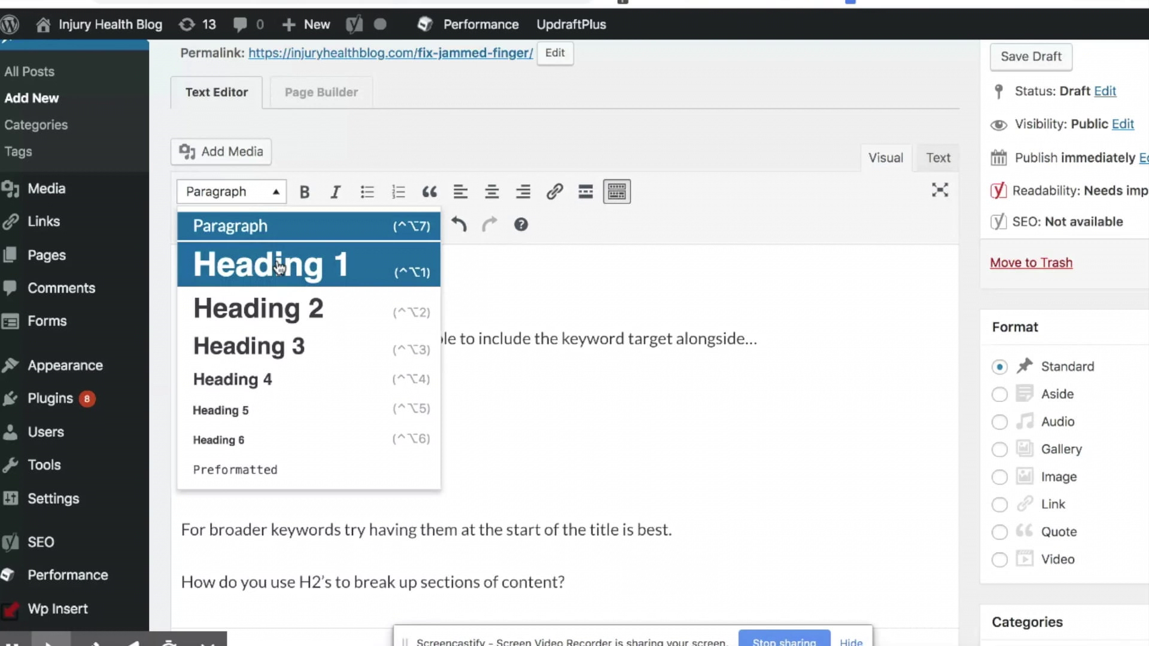
left_click(286, 309)
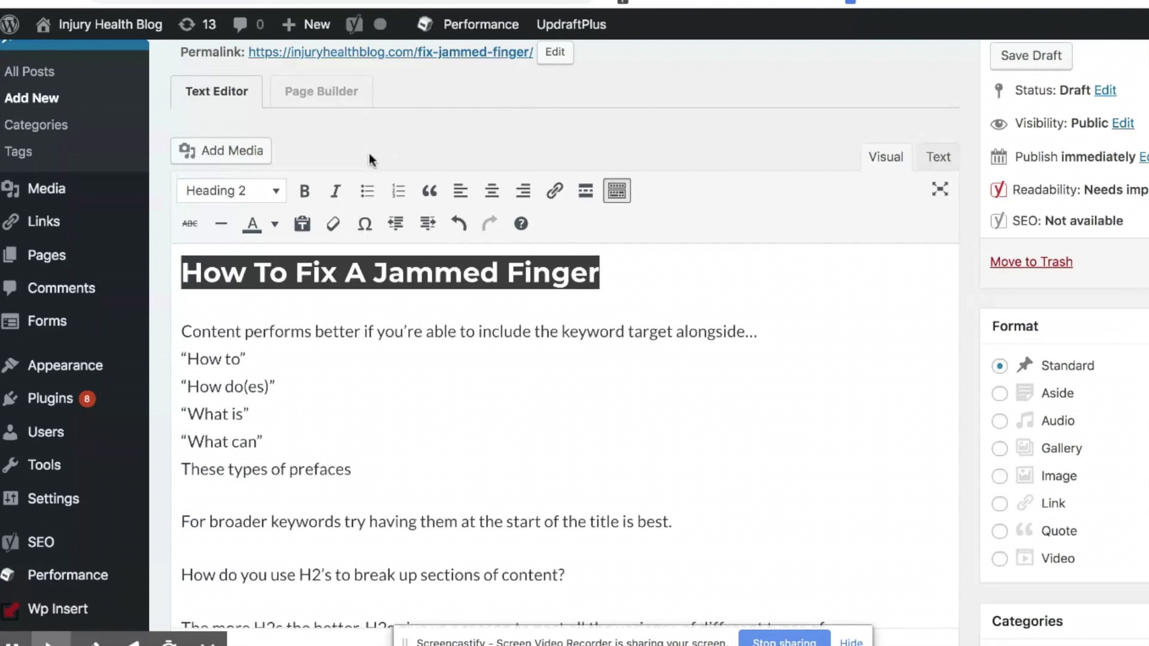
scroll(368, 153, "down", 3)
scroll(358, 233, "up", 2)
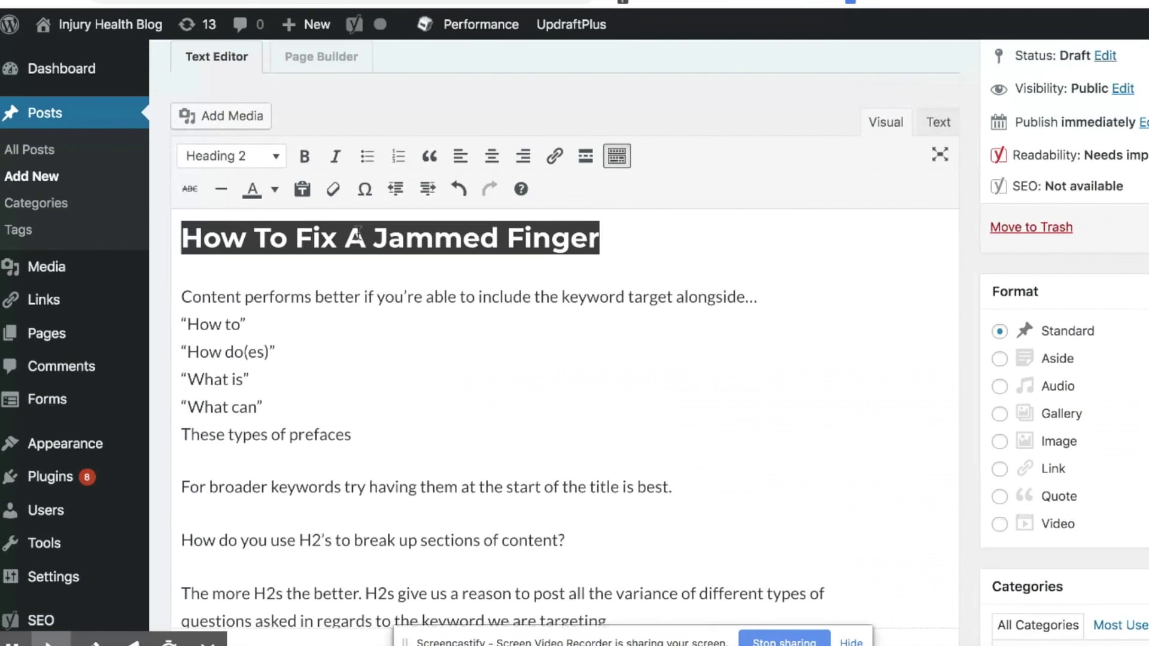
scroll(358, 233, "down", 2)
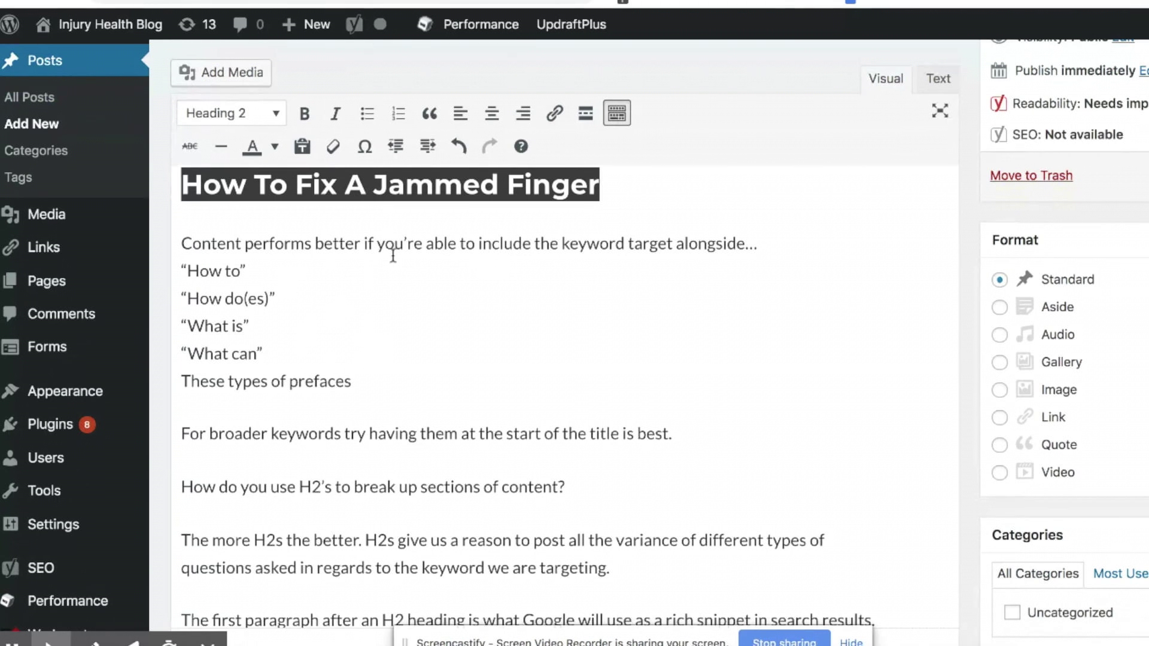
Turn the four quoted prefix lines into a bulleted list, keeping the Content paragraph separate
left_click_drag(263, 354, 182, 268)
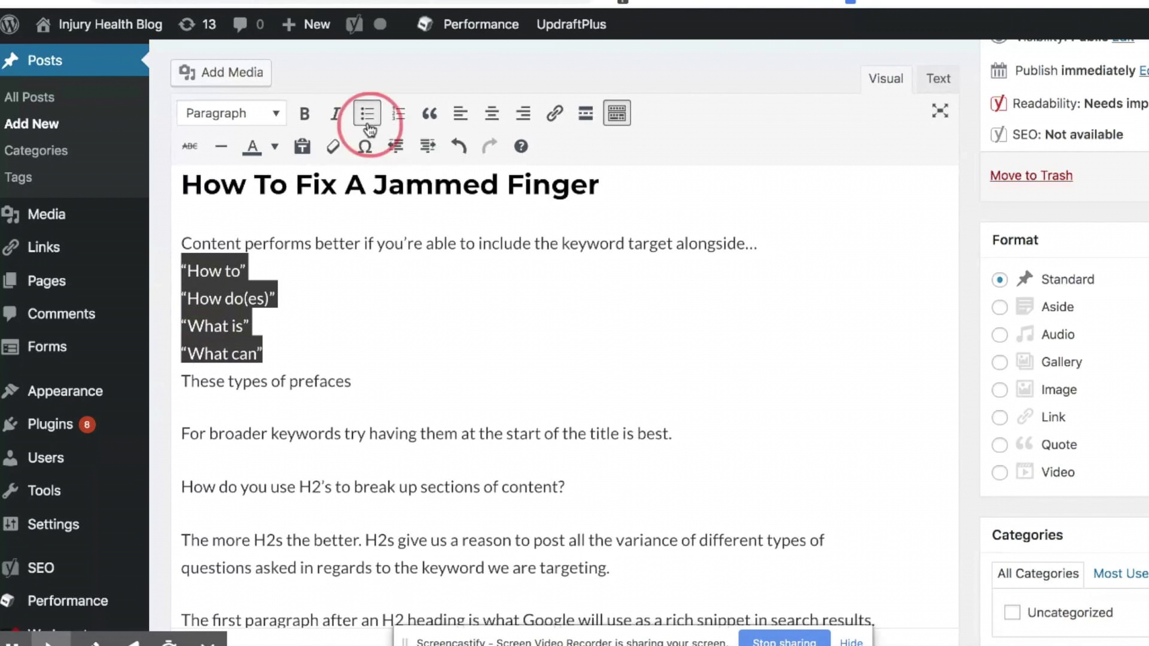
left_click(368, 125)
left_click(256, 241)
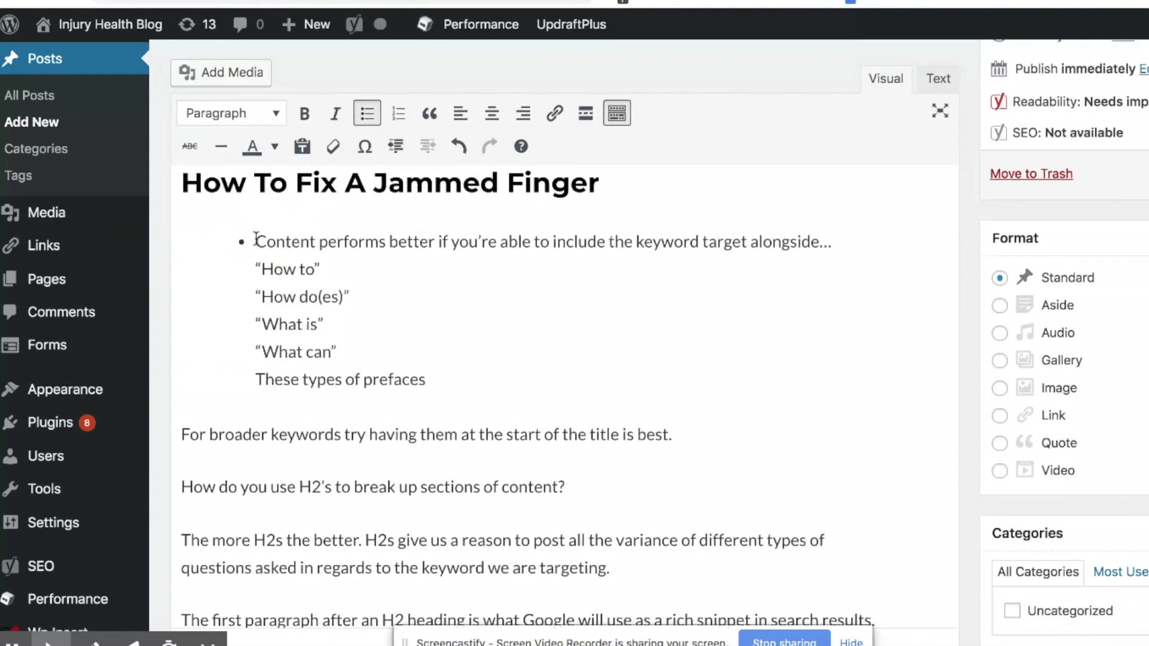
key("BackSpace")
key("Return")
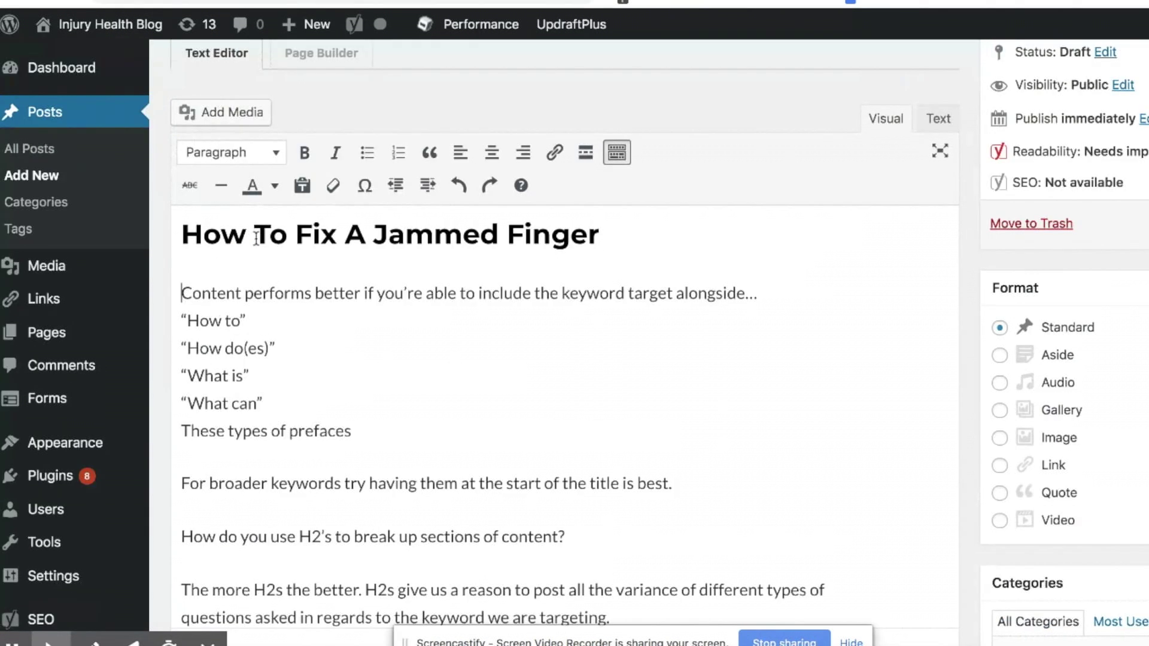
Start a numbered list with the 'How to', 'How do(es)' and 'What is' lines as items 1–3
left_click(179, 320)
scroll(179, 320, "down", 1)
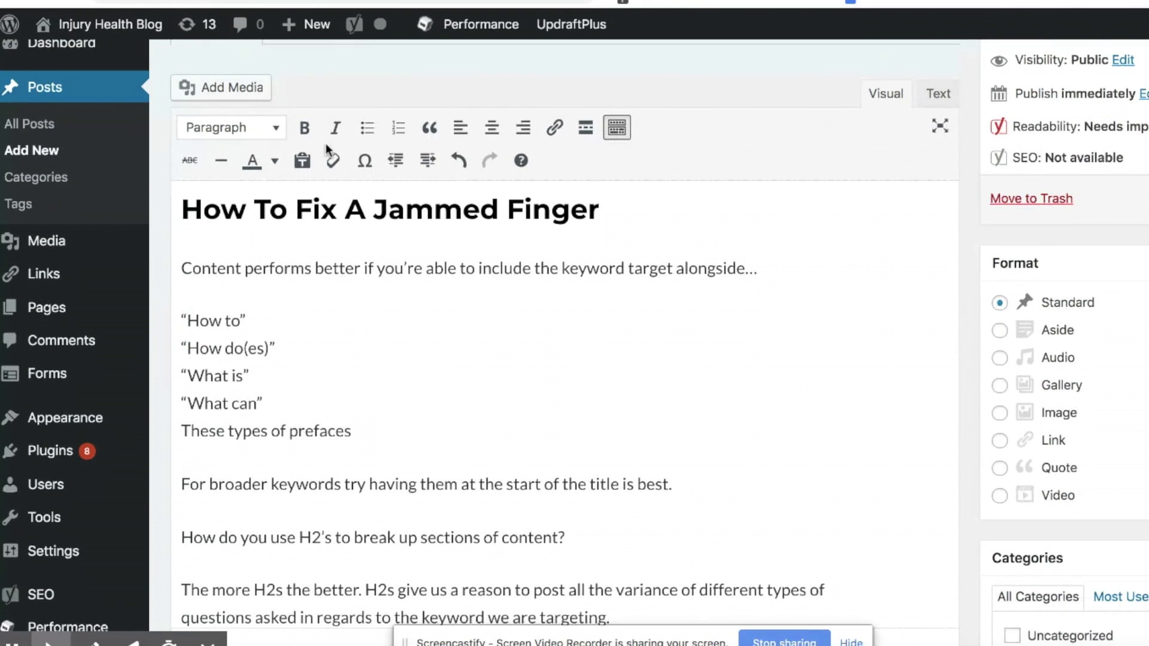
left_click(400, 129)
left_click(252, 350)
key("BackSpace")
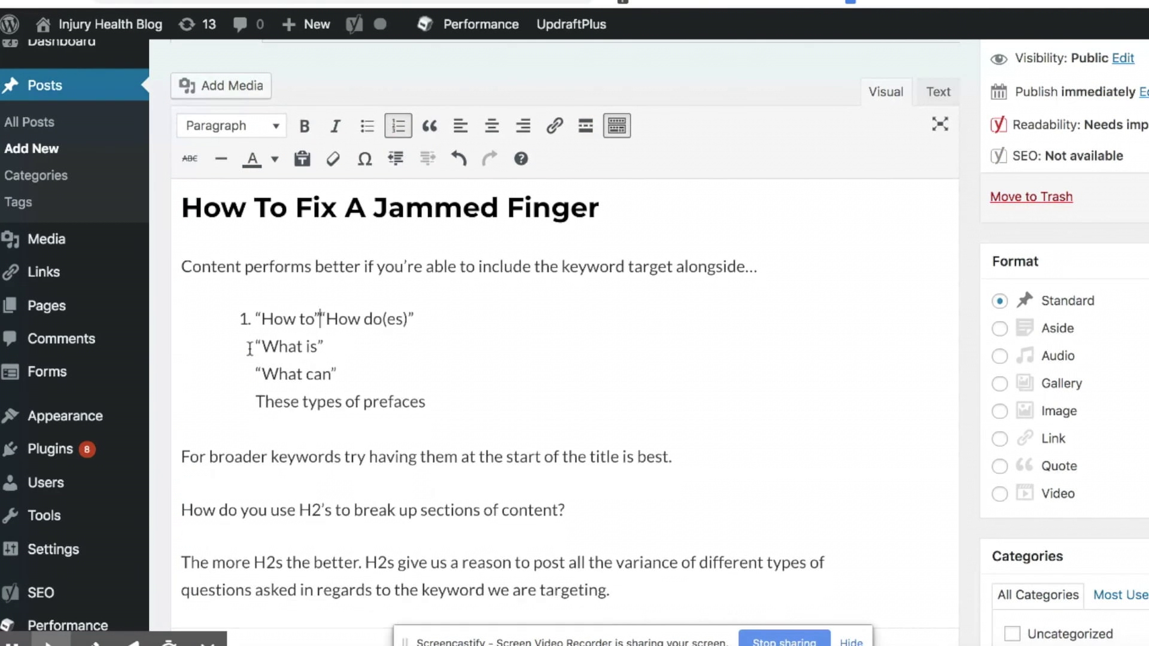
key("Return")
left_click(245, 349)
key("BackSpace")
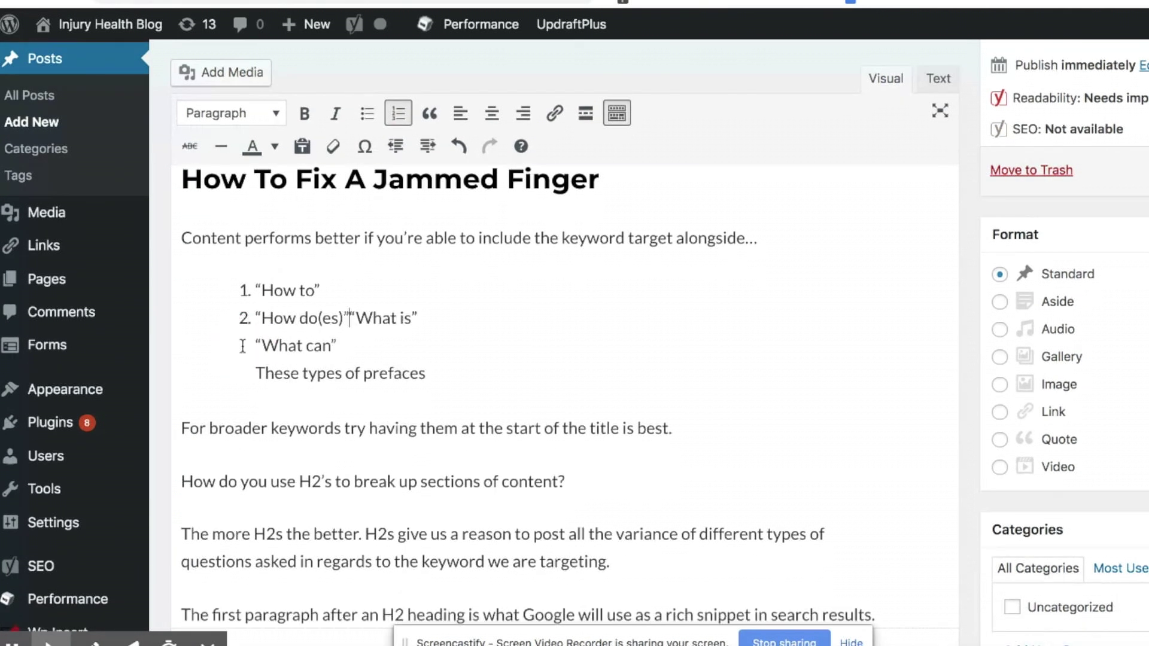
key("Return")
Split 'What can' and 'These types of prefaces' into numbered items 4 and 5
left_click(243, 346)
key("BackSpace")
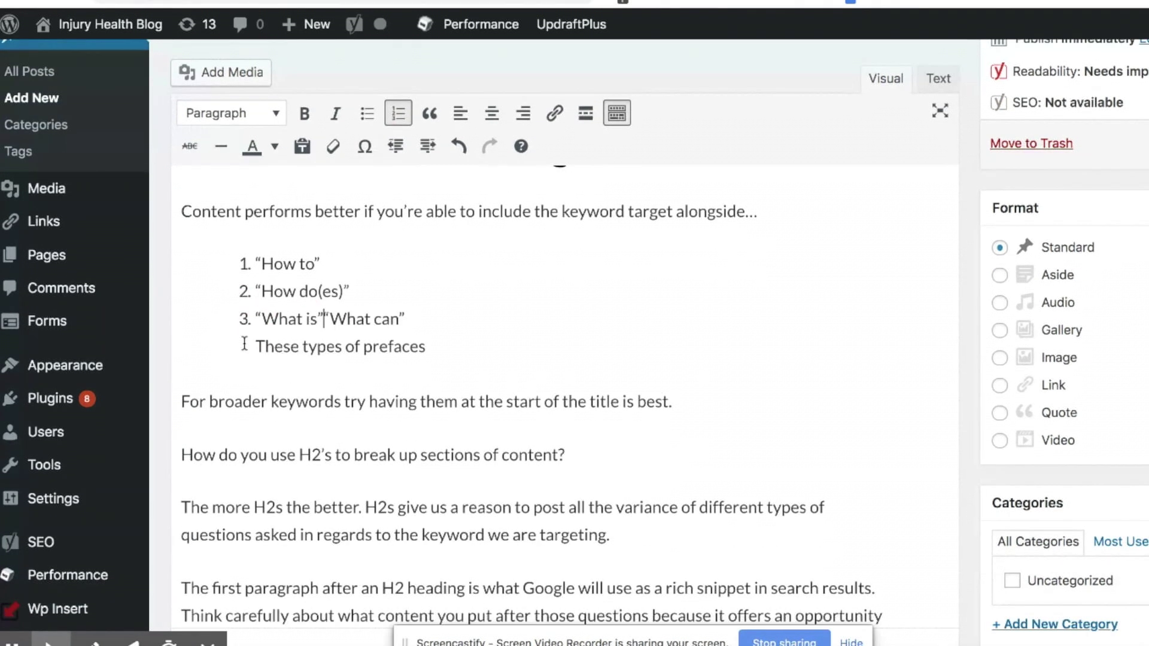
key("Return")
key("BackSpace")
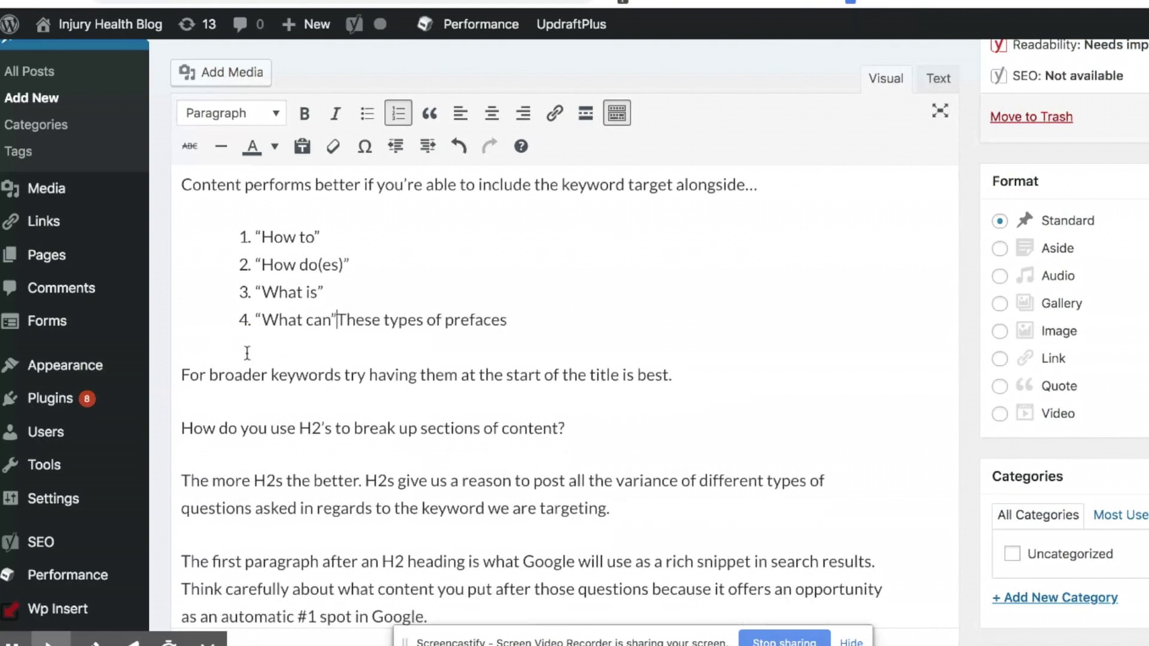
key("Return")
scroll(330, 347, "up", 3)
scroll(330, 347, "down", 4)
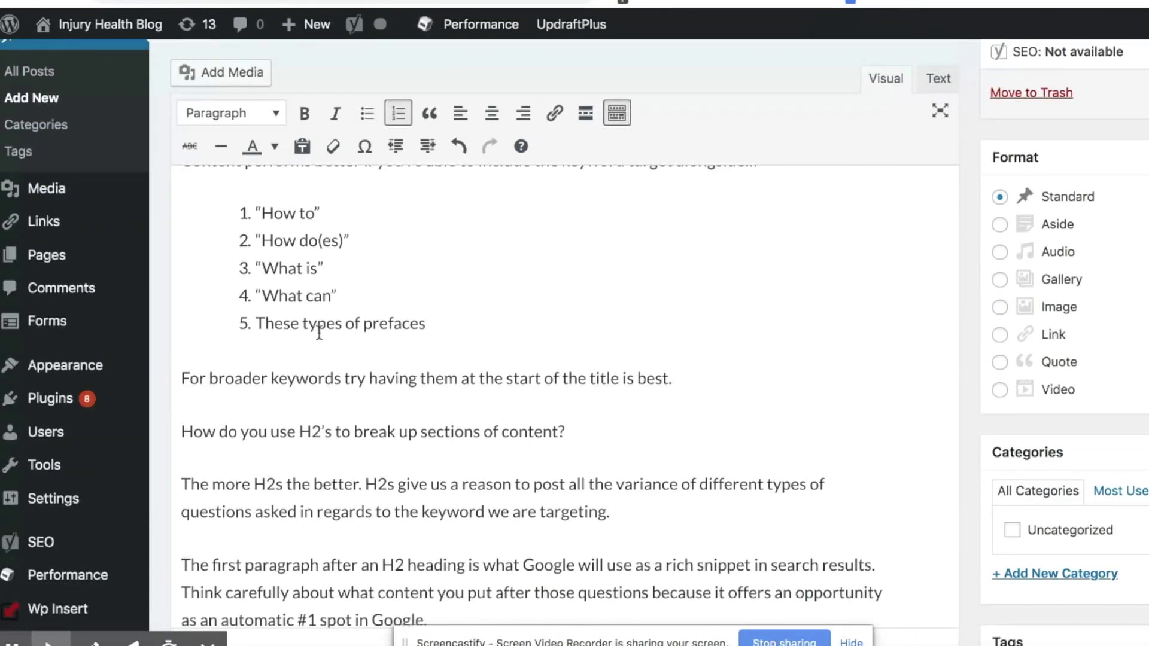
scroll(319, 334, "up", 1)
scroll(319, 334, "up", 1)
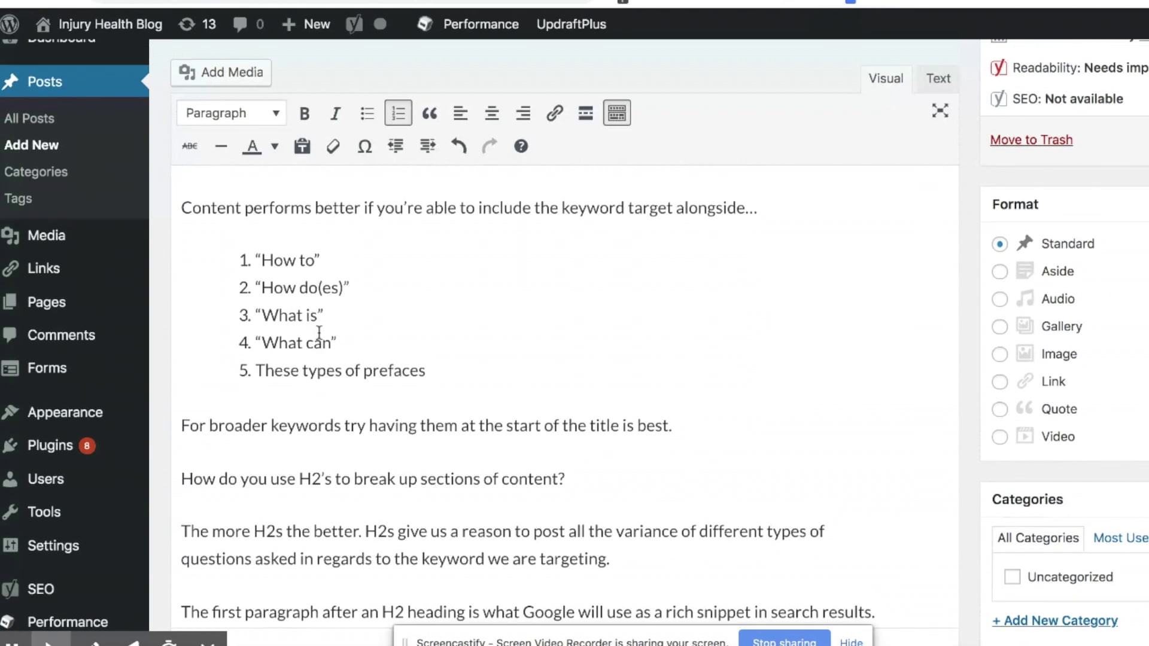
scroll(319, 333, "down", 1)
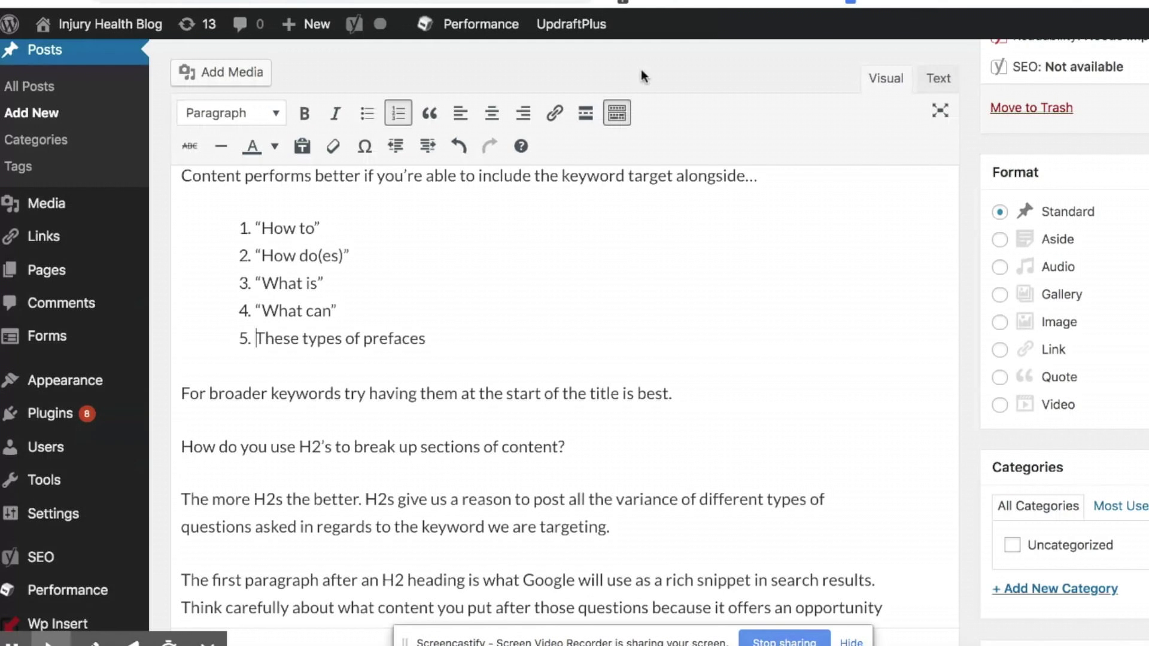
Select the 'How do you use H2's...' question line, then go to the Google jammed finger results
scroll(533, 231, "down", 2)
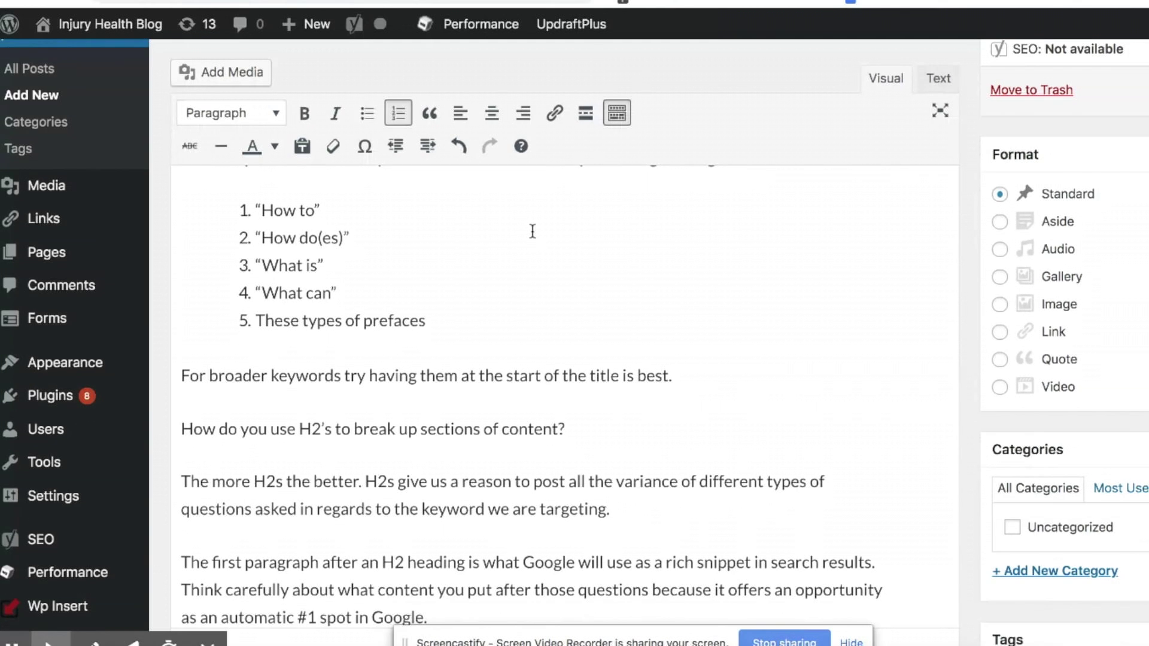
left_click(396, 400)
triple_click(396, 400)
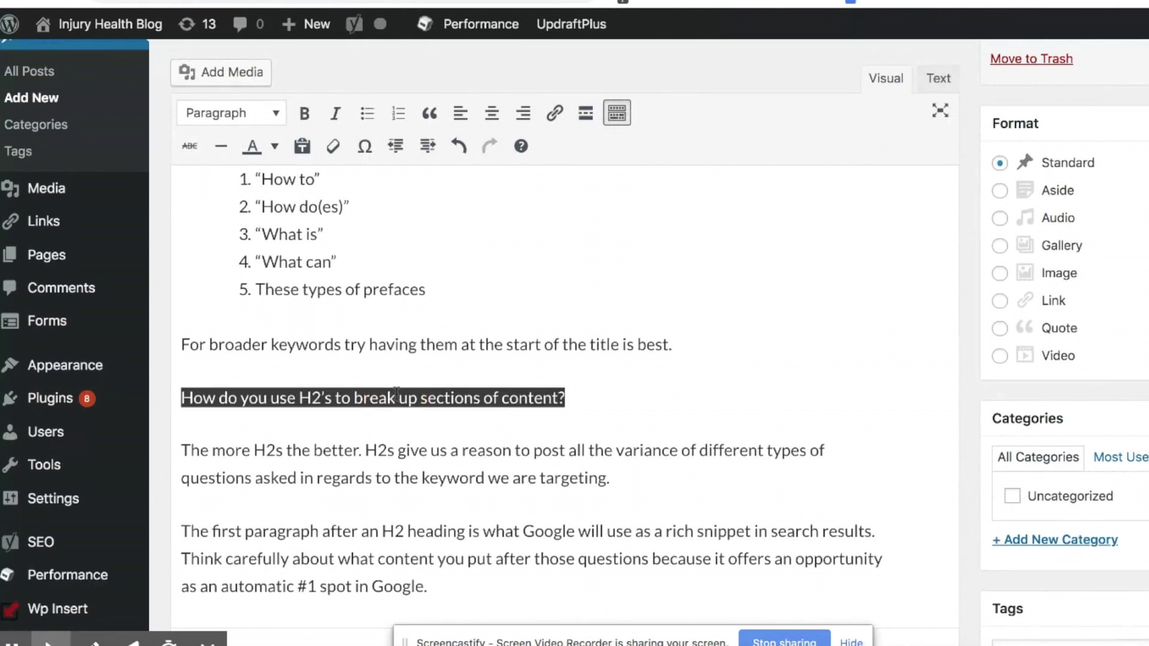
key("ctrl+Tab")
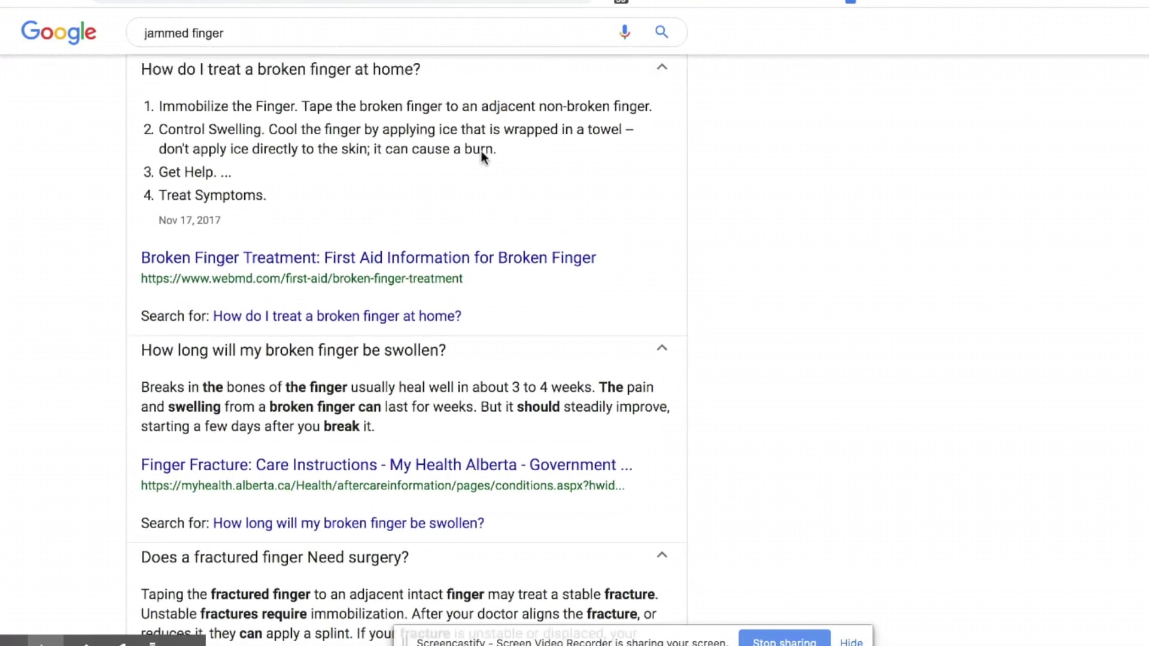
scroll(482, 156, "up", 8)
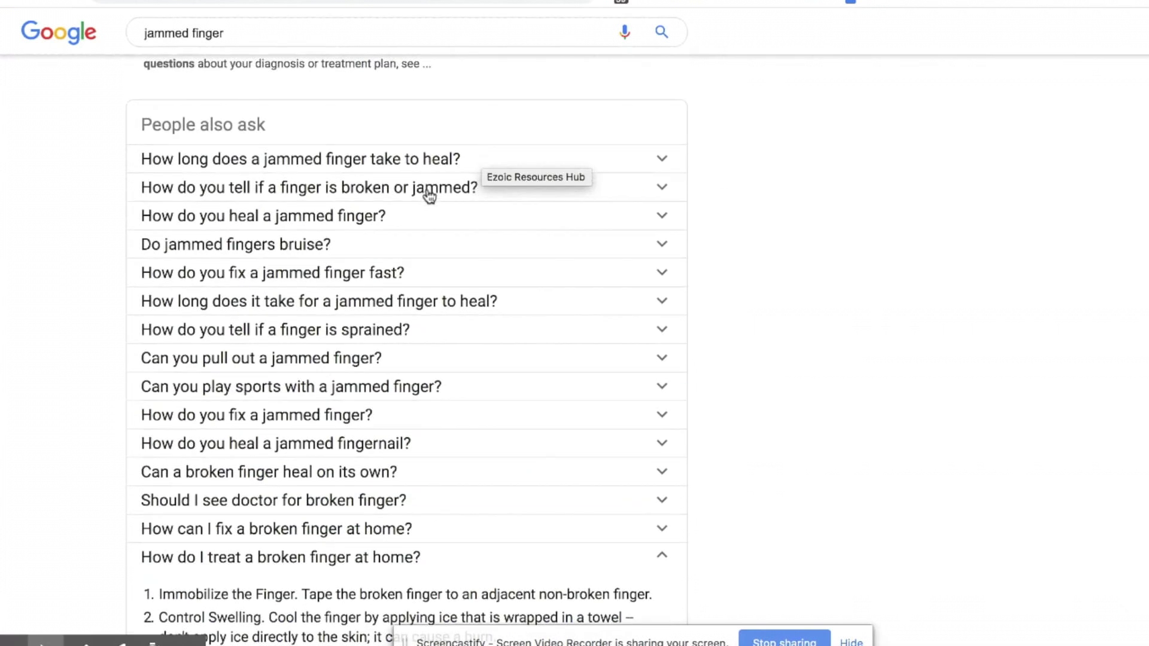
Copy the question 'How long does a jammed finger take to heal?' and return to WordPress
left_click_drag(467, 157, 162, 156)
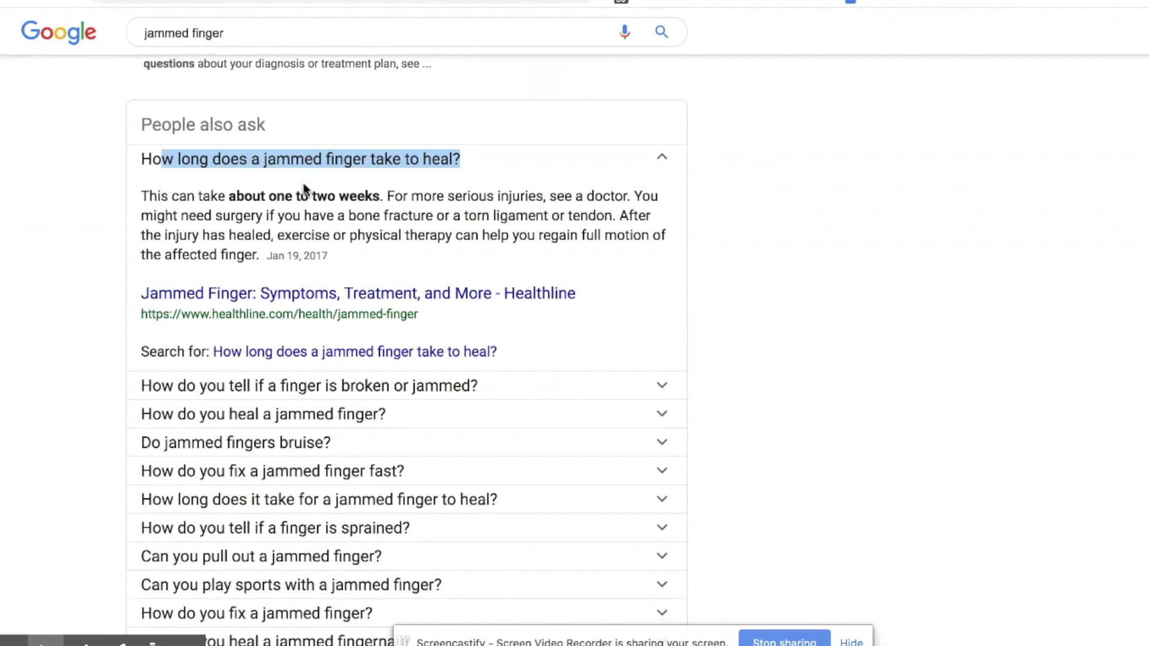
left_click(412, 178)
left_click_drag(464, 163, 139, 159)
key("ctrl+c")
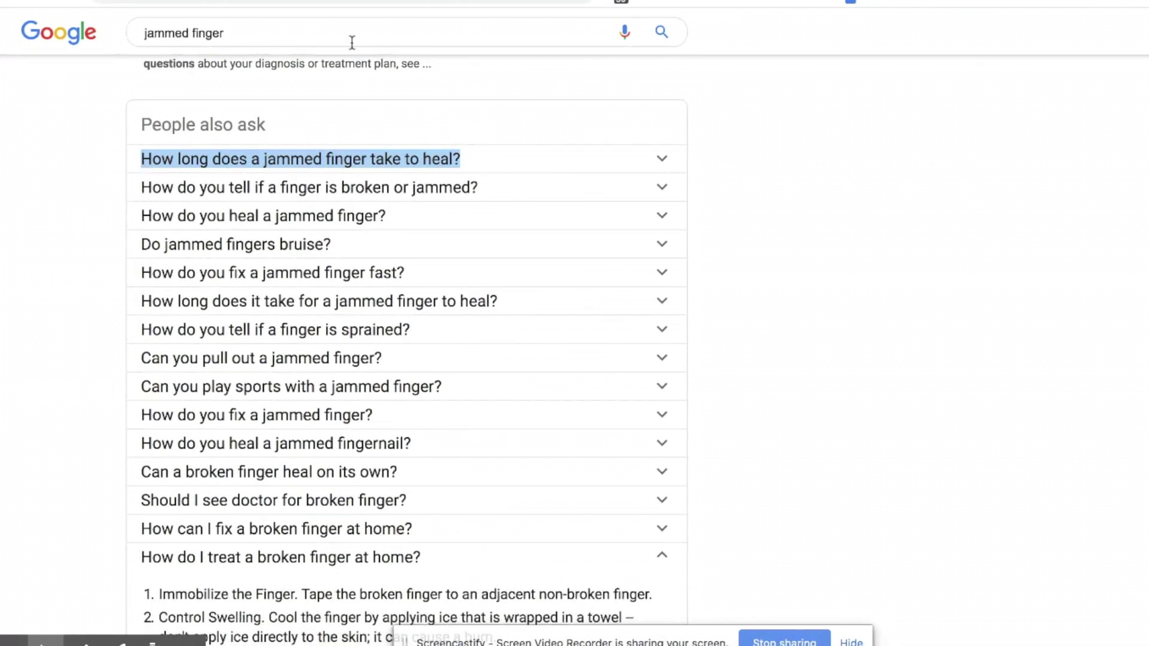
key("ctrl+Tab")
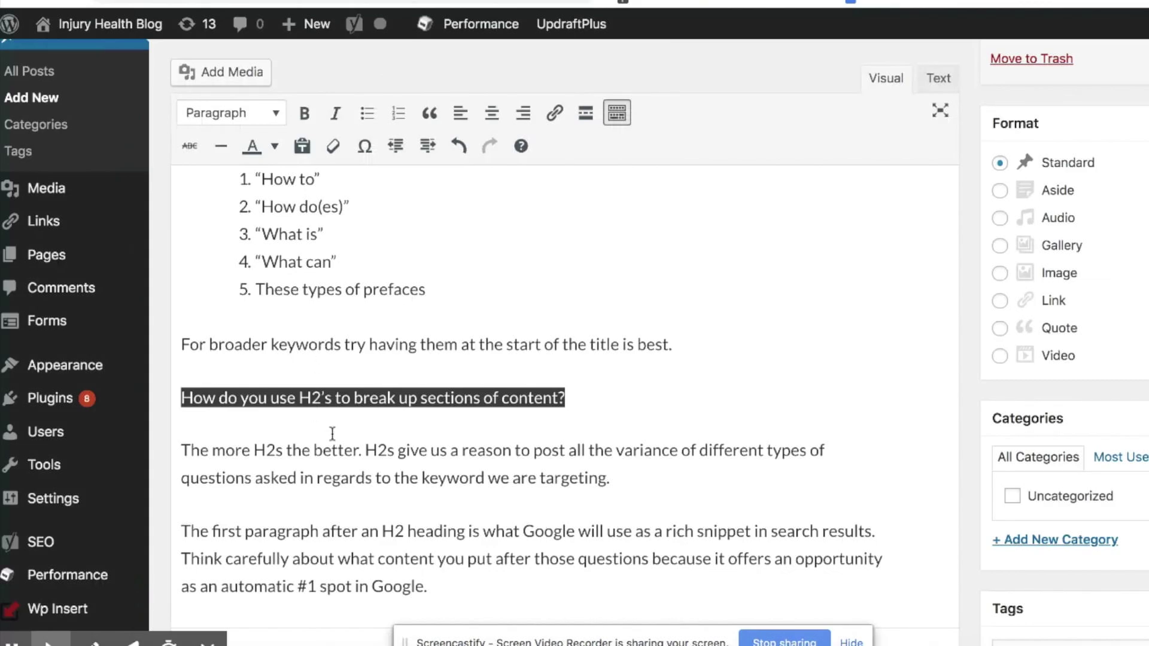
Replace the old question with 'How long does a jammed finger take to heal?' as a Heading 2
key("ctrl+v")
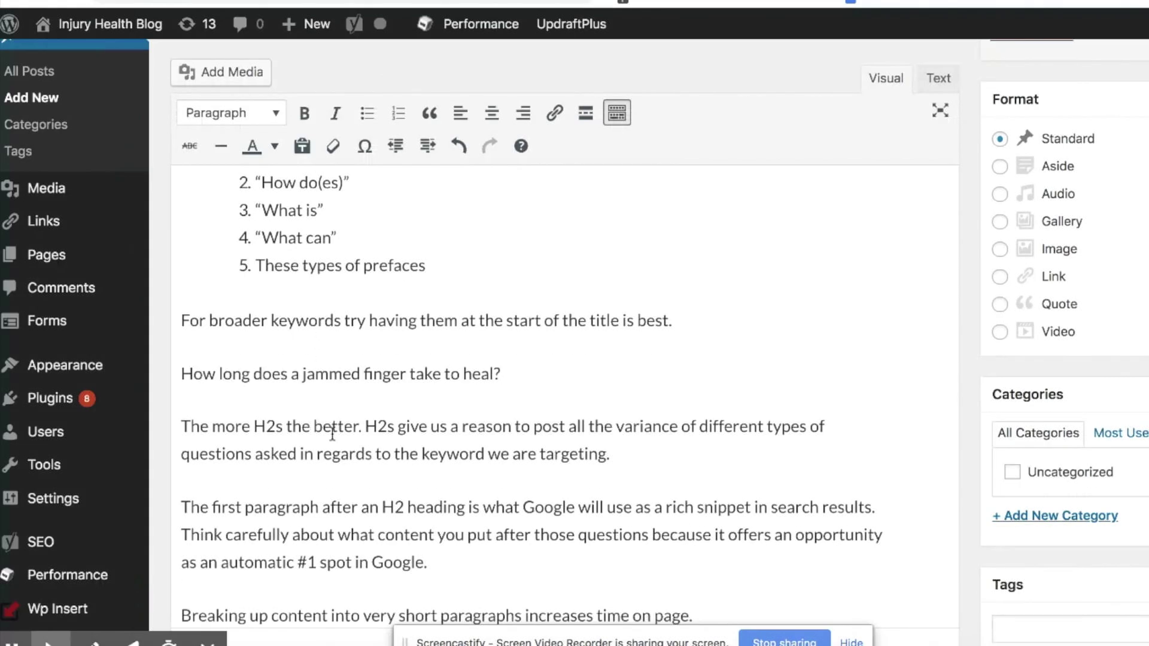
triple_click(443, 372)
left_click(272, 113)
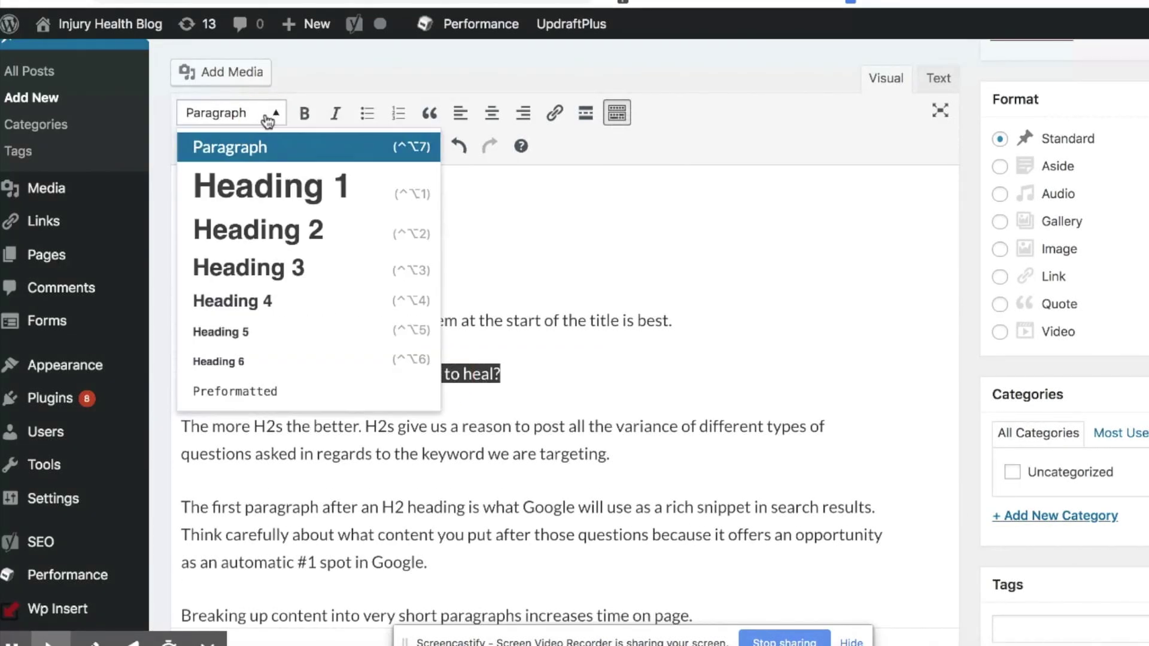
left_click(287, 224)
Add a paragraph below the heading: 'It takes approximately 4-6 weeks to heal a jammed finger.'
left_click(618, 460)
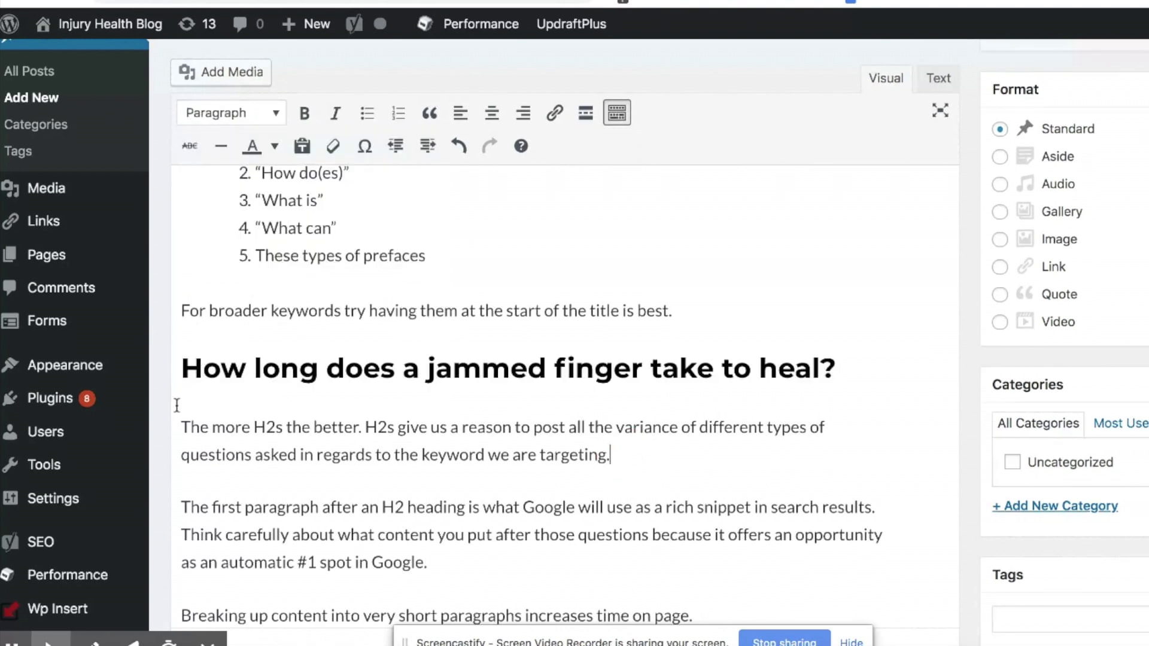
left_click(183, 426)
key("Return")
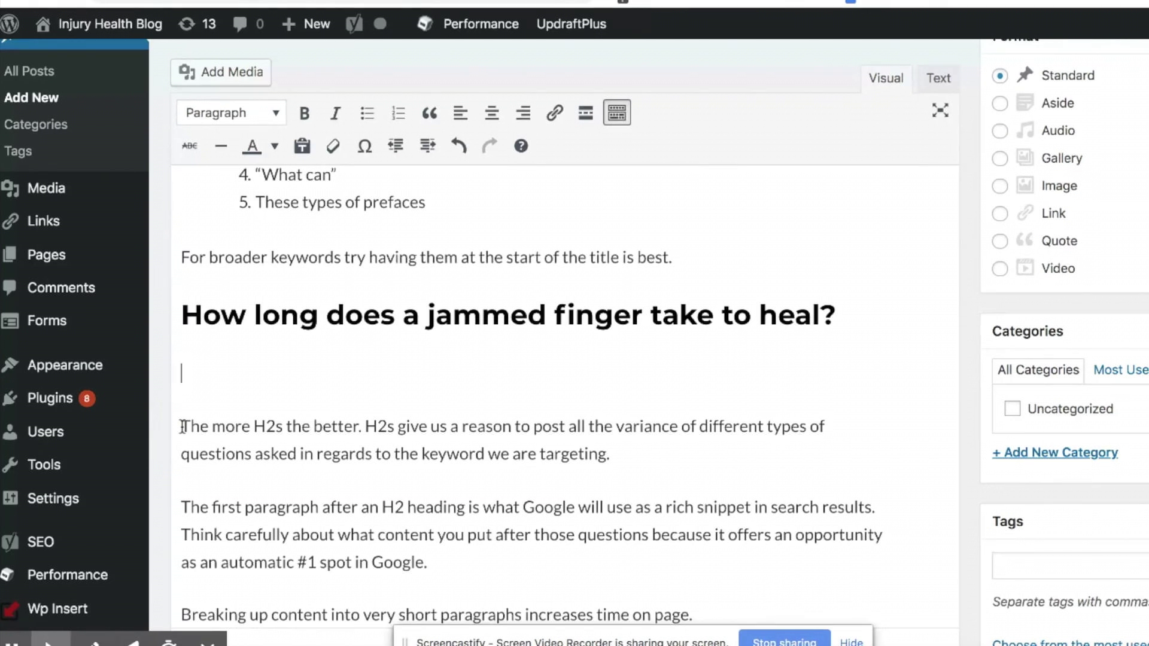
type("It takes approximately ")
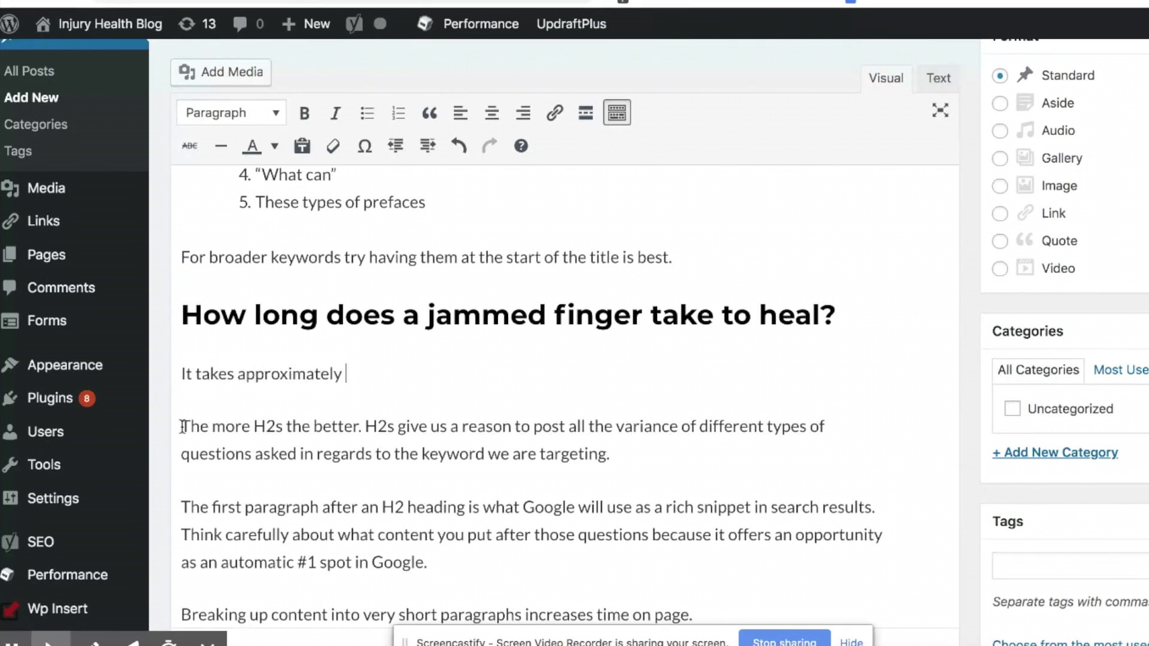
type("4-6 weeks to heal a ")
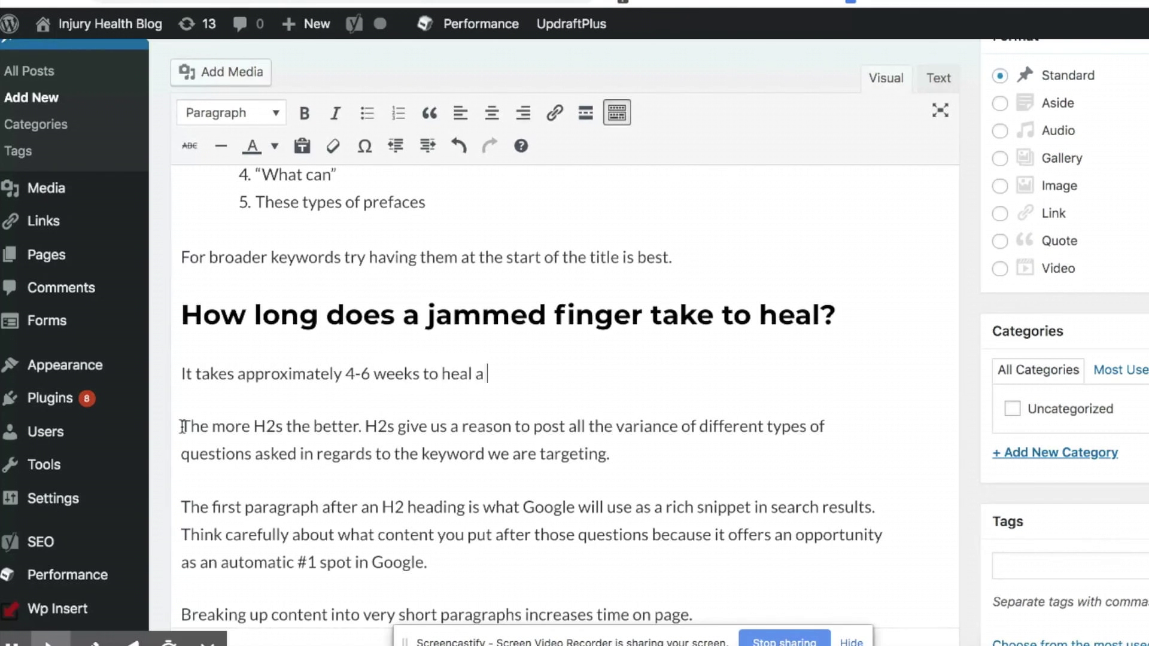
type("jammed finger.")
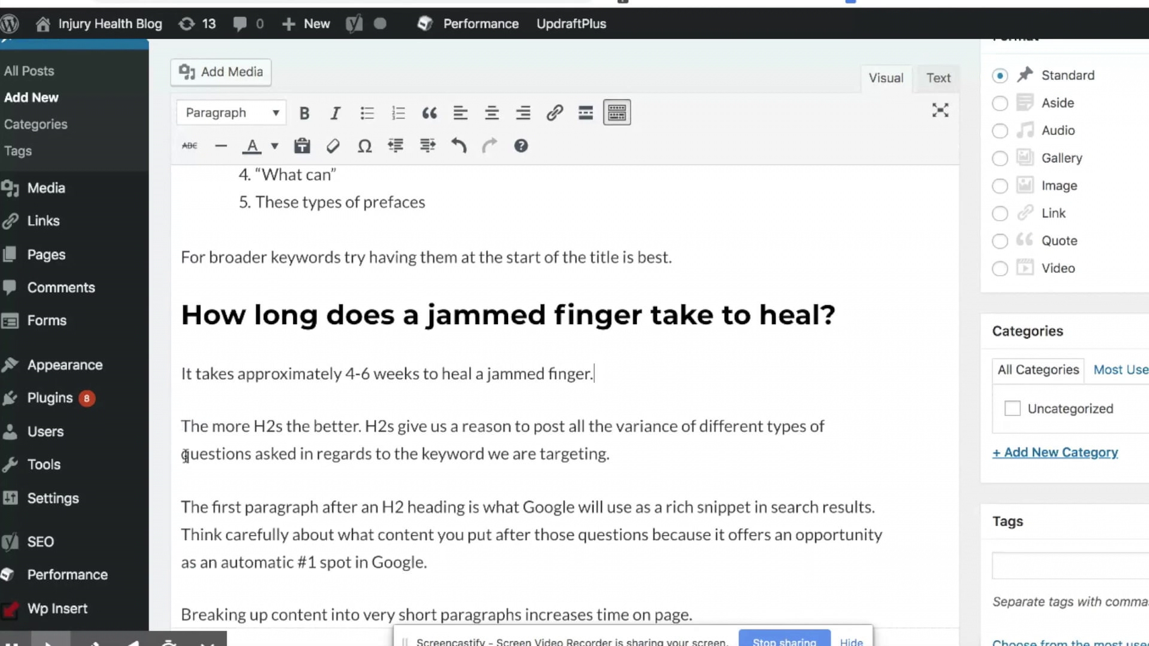
Check the healing-time heading and its 4-6 weeks answer sentence beneath it
scroll(369, 366, "down", 1)
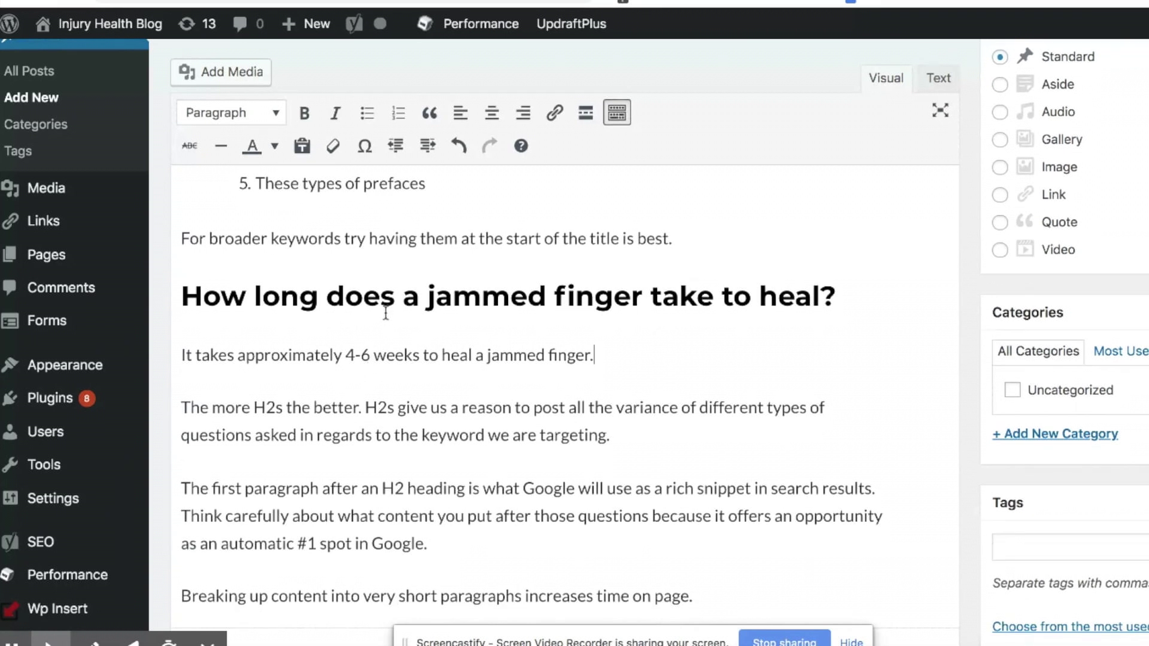
triple_click(390, 295)
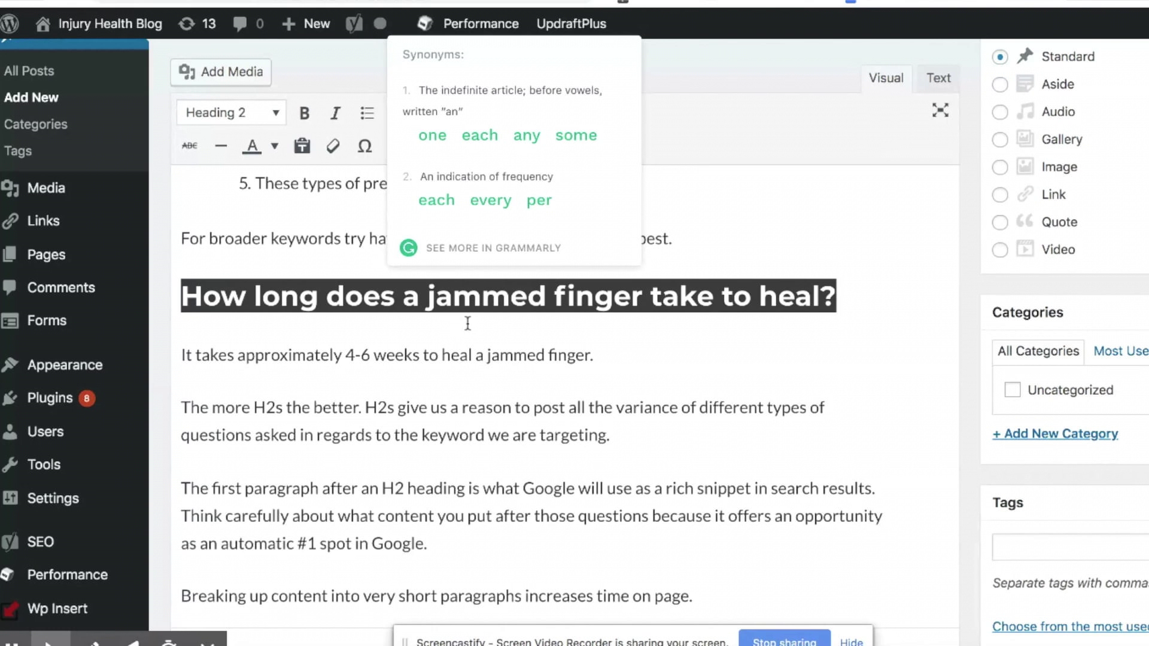
left_click(587, 349)
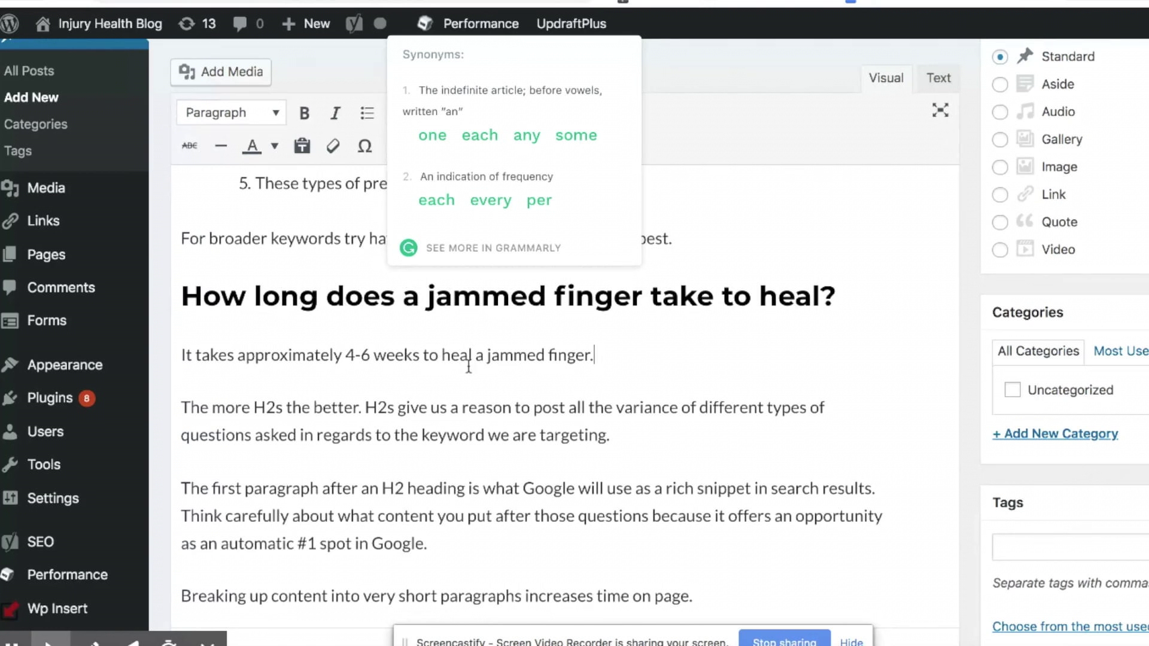
double_click(538, 356)
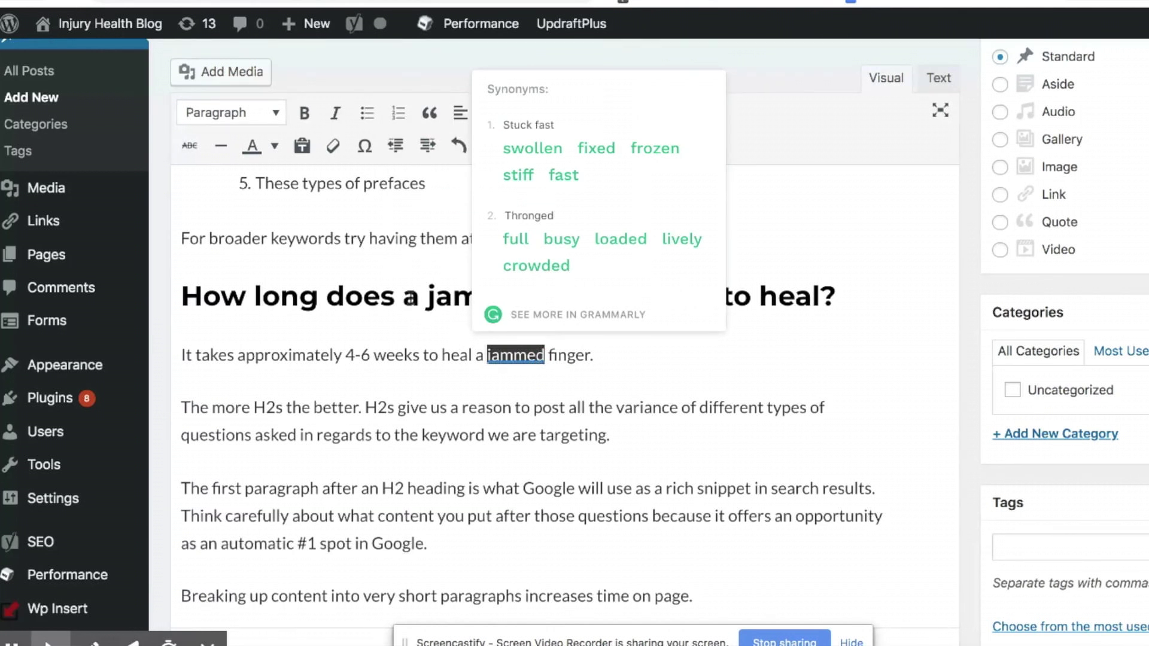
left_click(405, 344)
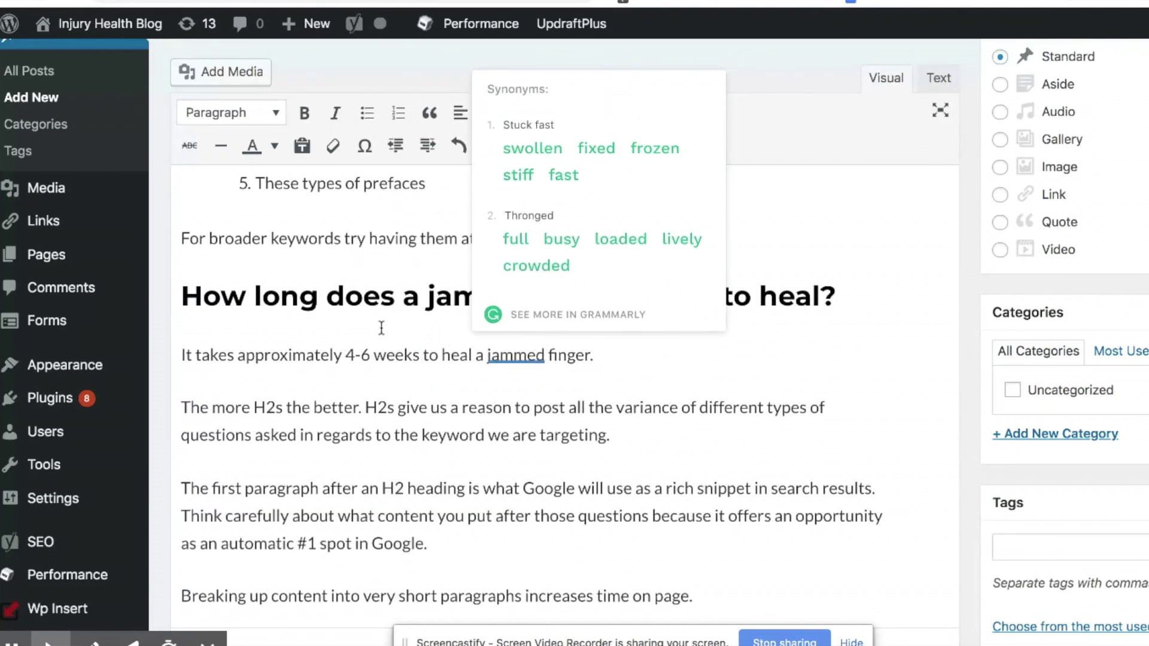
scroll(384, 352, "down", 5)
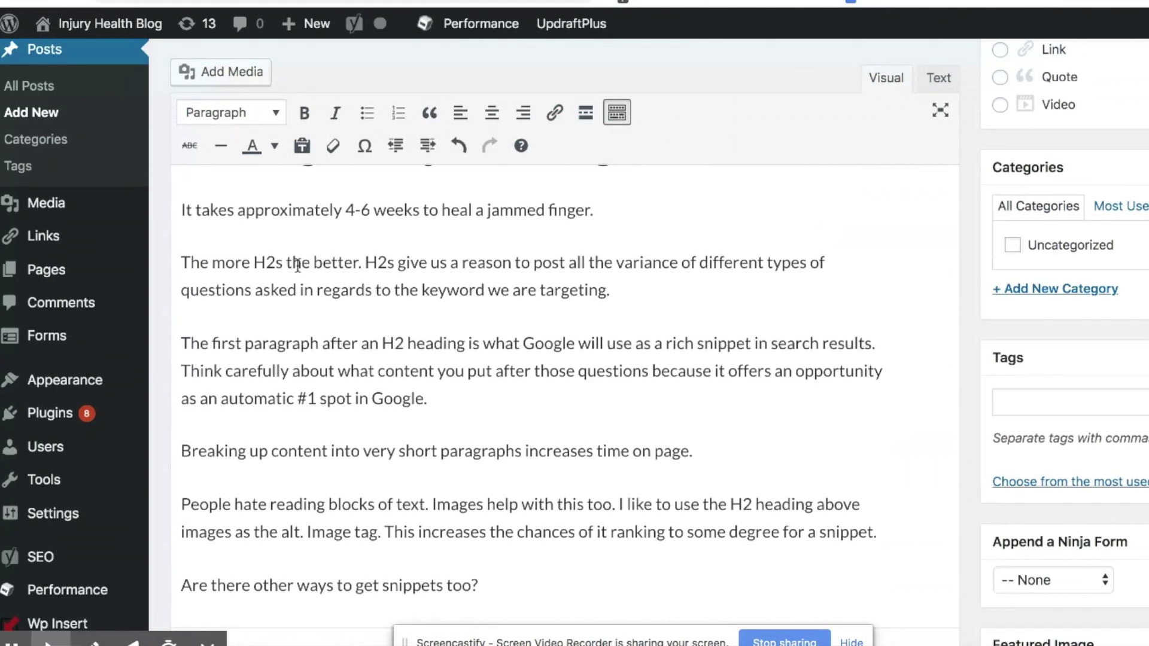
Make 'Are there other ways to get snippets too?' a Heading 2
double_click(297, 264)
left_click(317, 347)
scroll(319, 351, "down", 3)
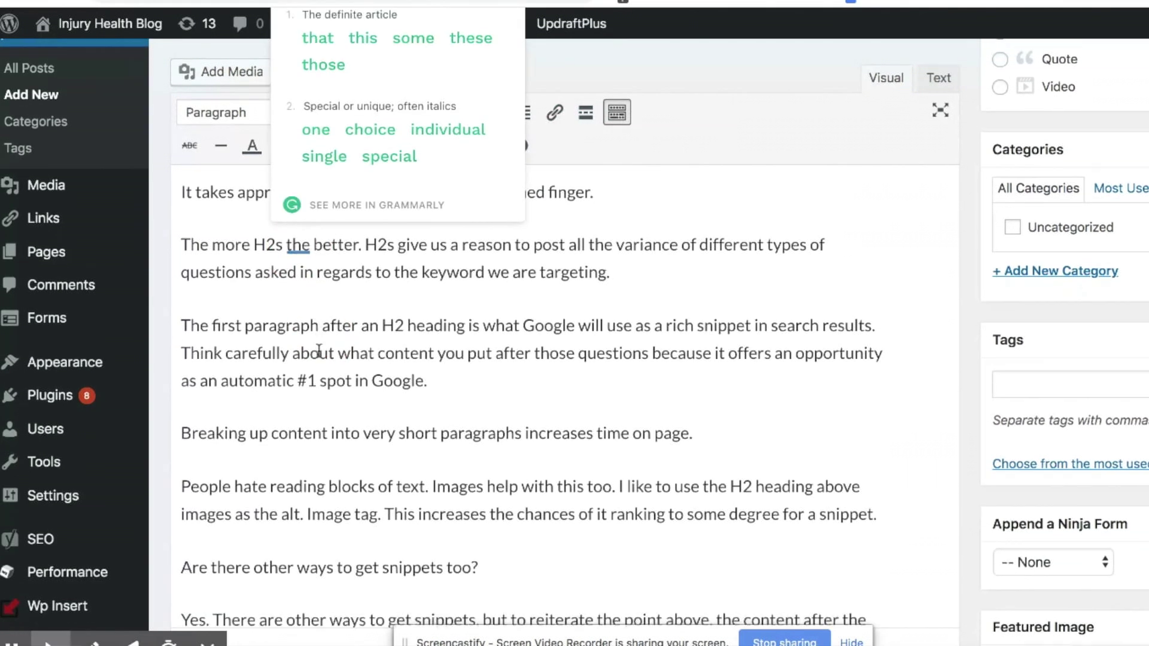
scroll(319, 351, "down", 3)
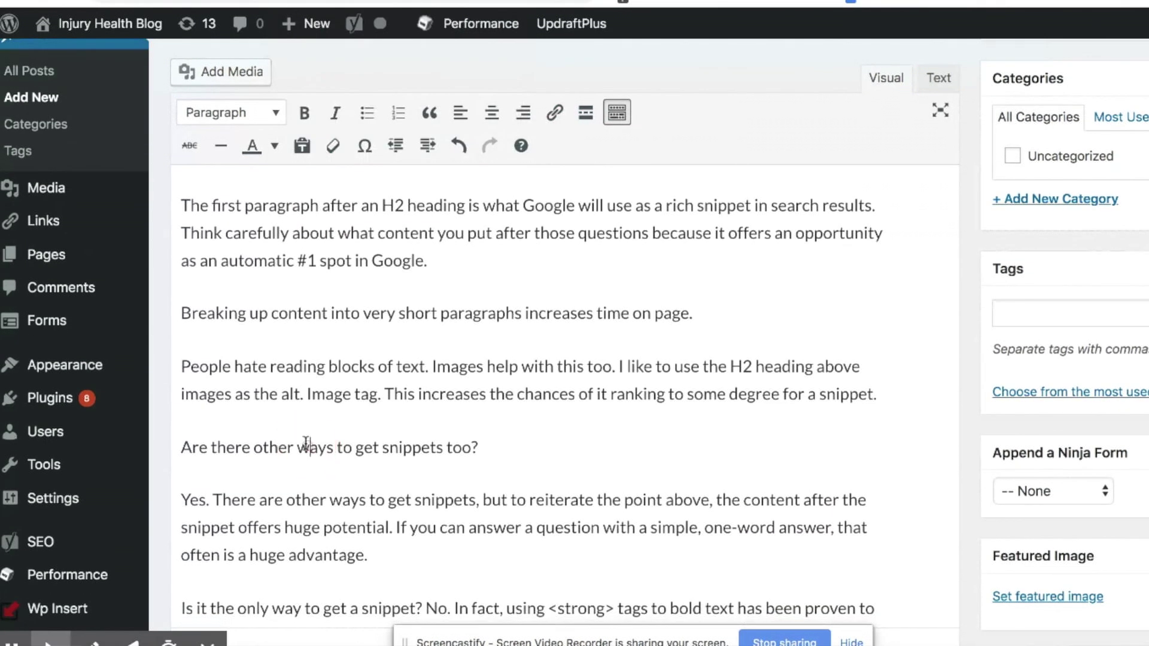
triple_click(307, 445)
left_click(248, 112)
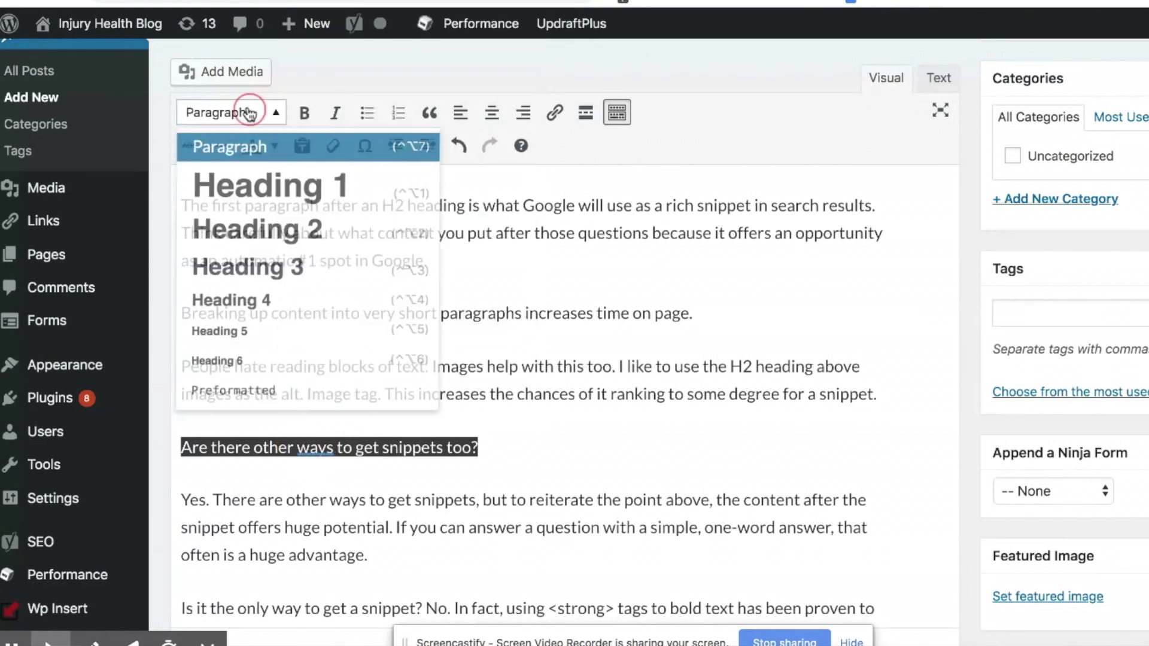
left_click(250, 228)
Bring Google's jammed finger search results back into view
scroll(372, 289, "up", 6)
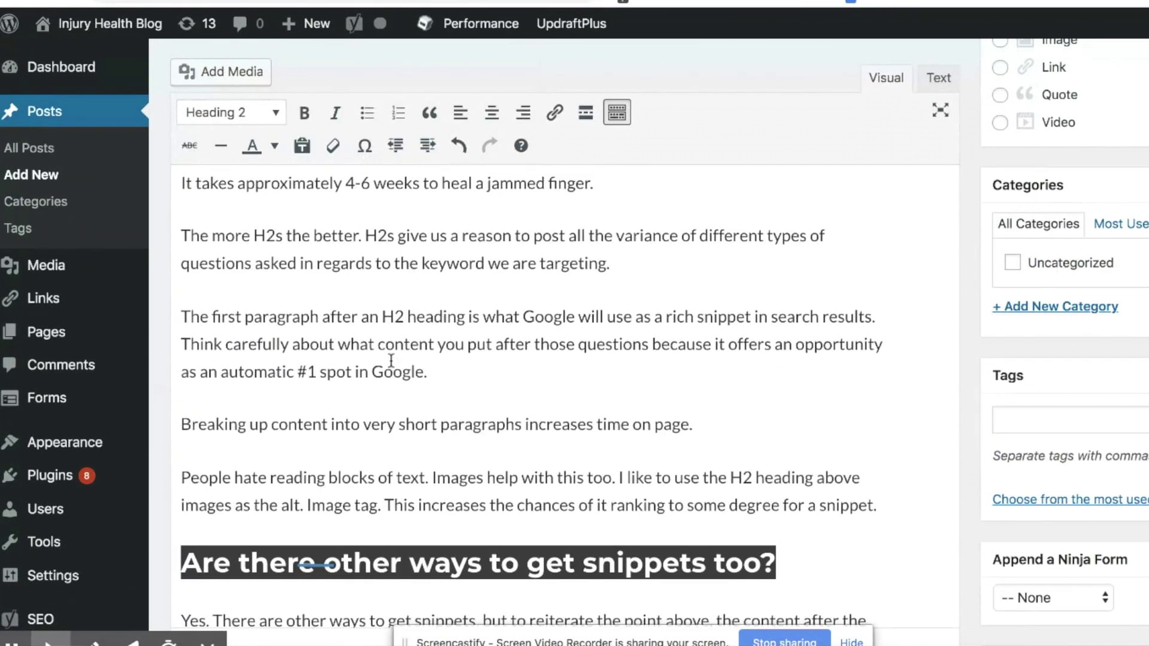
scroll(391, 361, "down", 3)
scroll(391, 361, "down", 3)
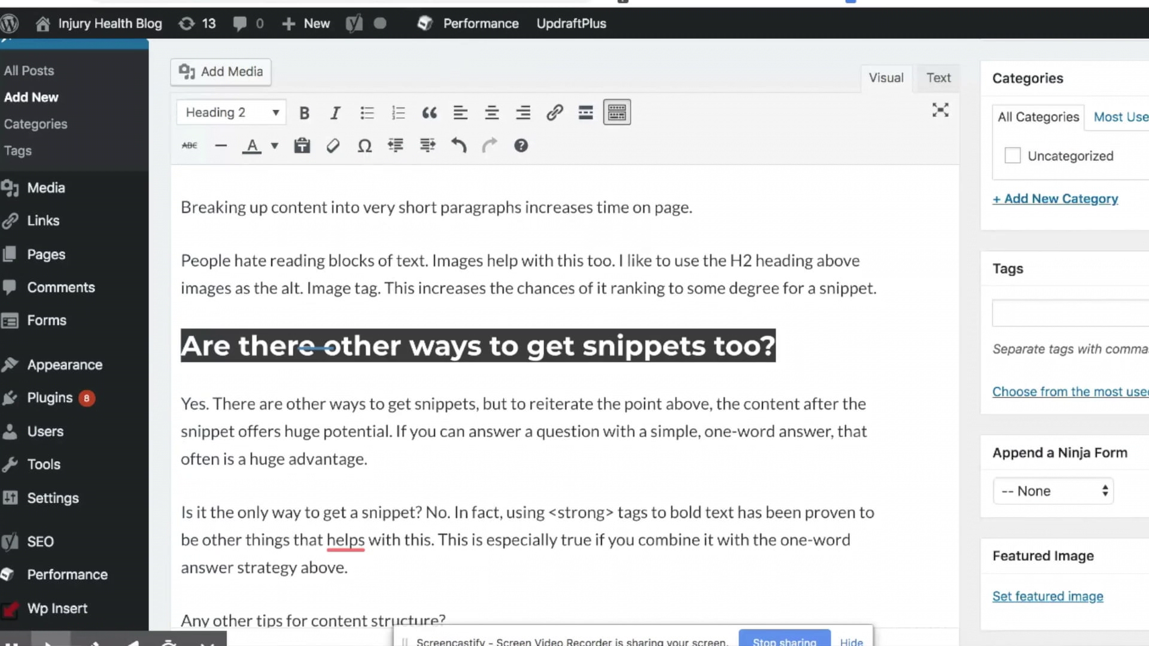
key("ctrl+Tab")
scroll(477, 98, "up", 3)
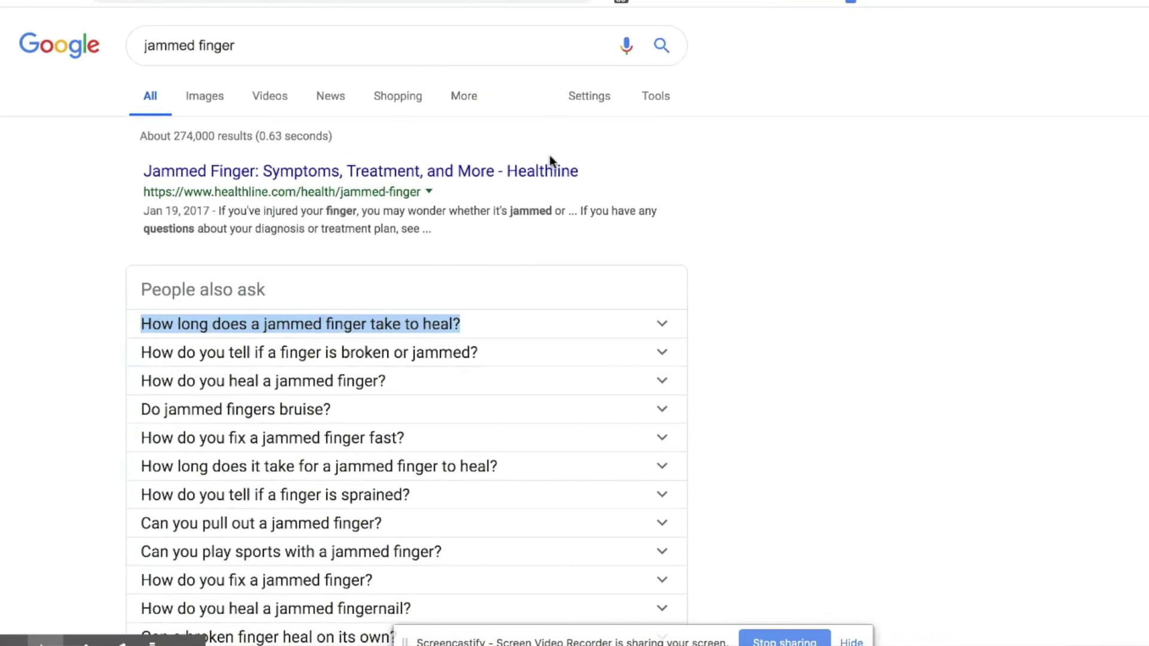
Select the People also ask question 'How do you fix a jammed finger fast?' and return to WordPress
scroll(540, 217, "down", 2)
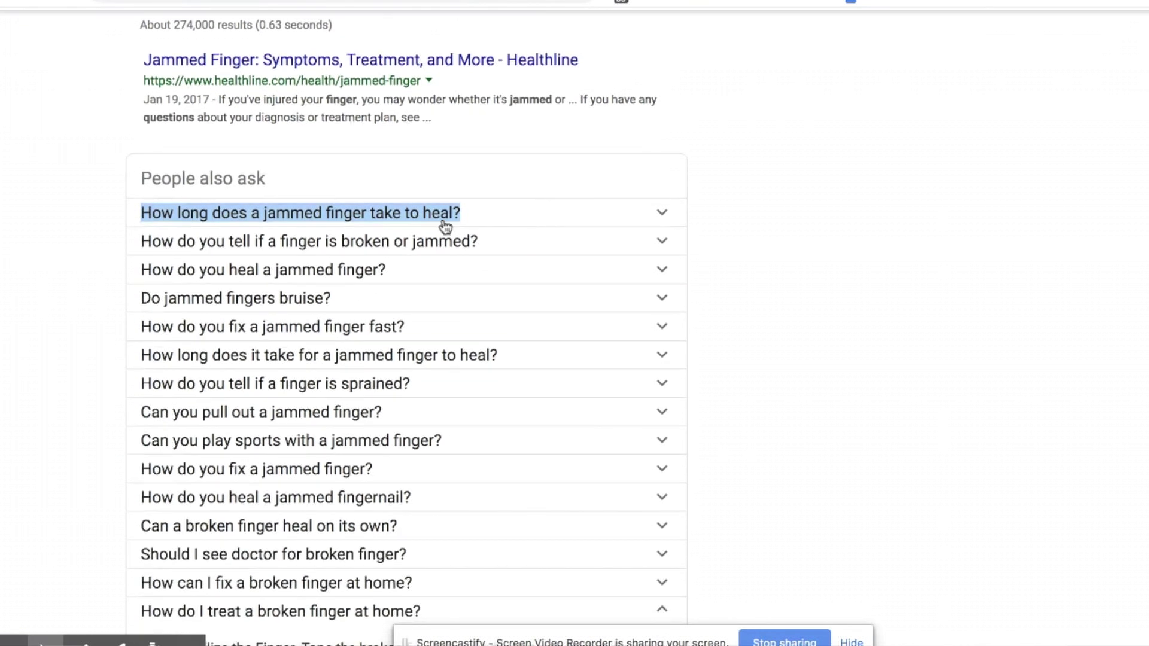
scroll(402, 287, "down", 1)
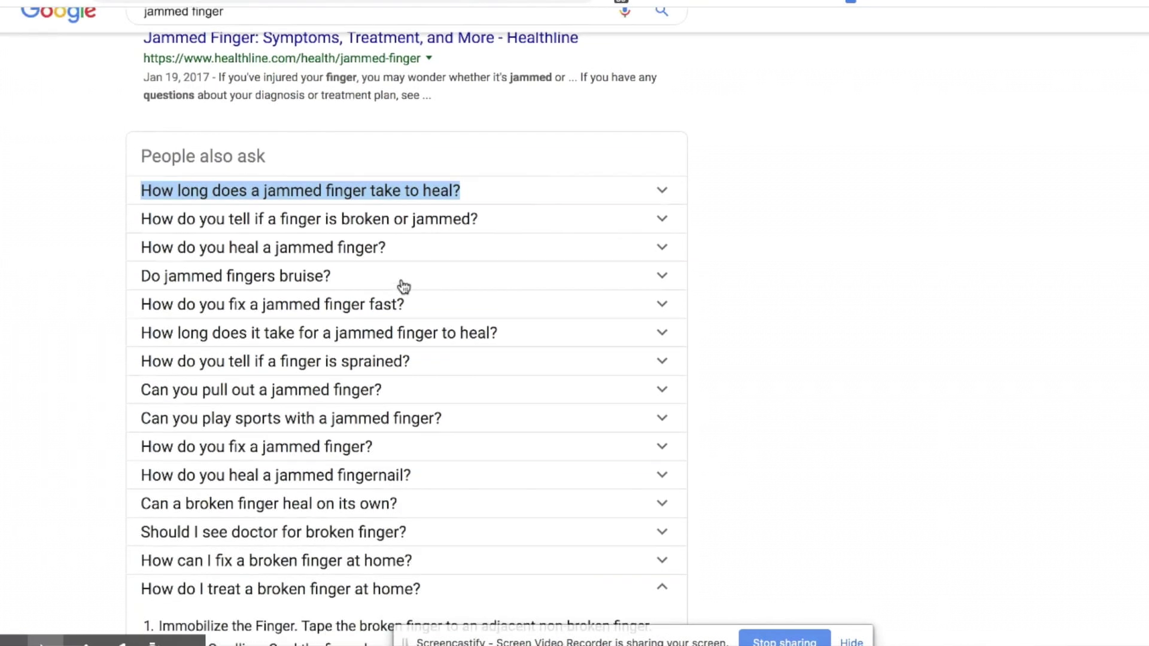
scroll(404, 287, "down", 1)
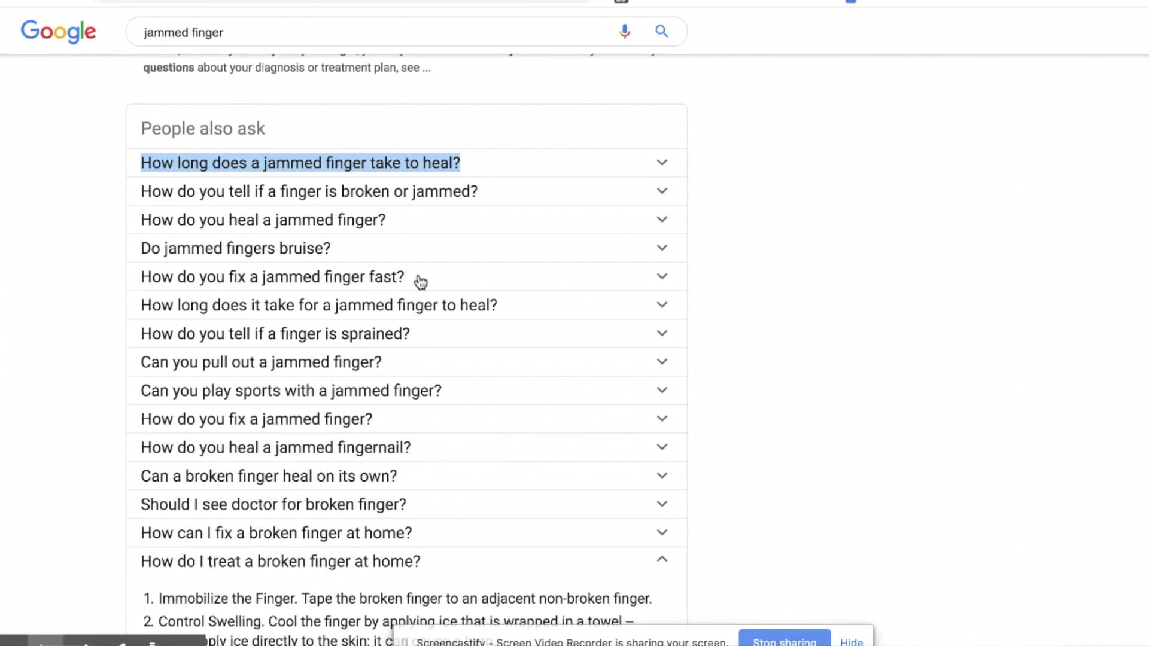
left_click_drag(417, 277, 180, 269)
key("ctrl+c")
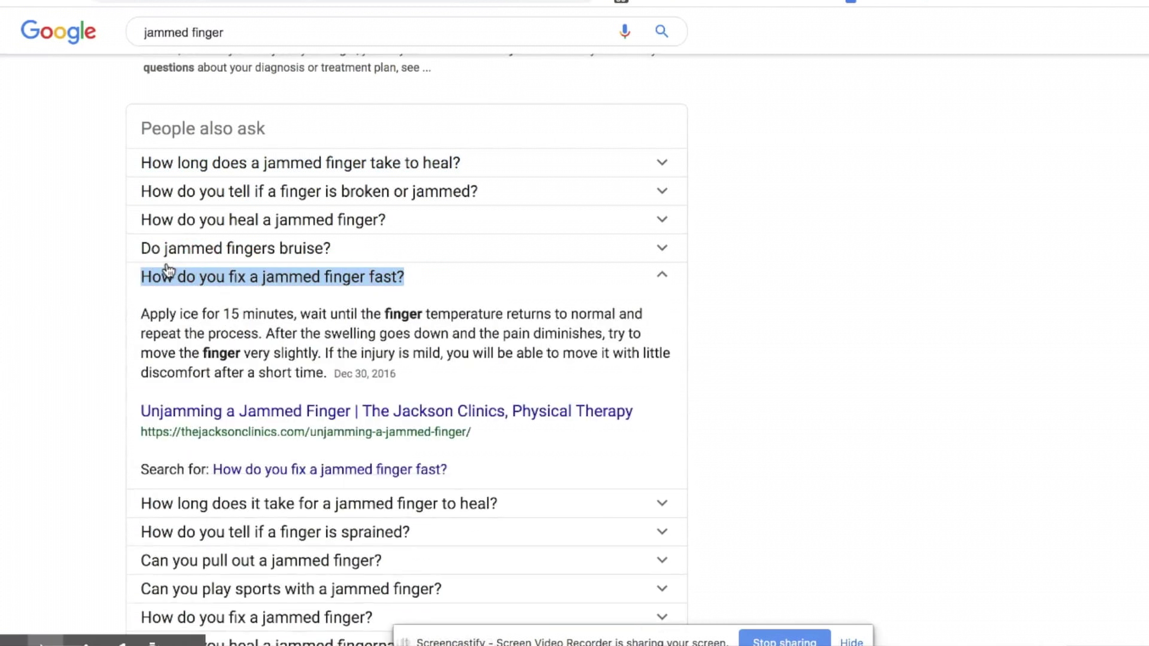
key("ctrl+Tab")
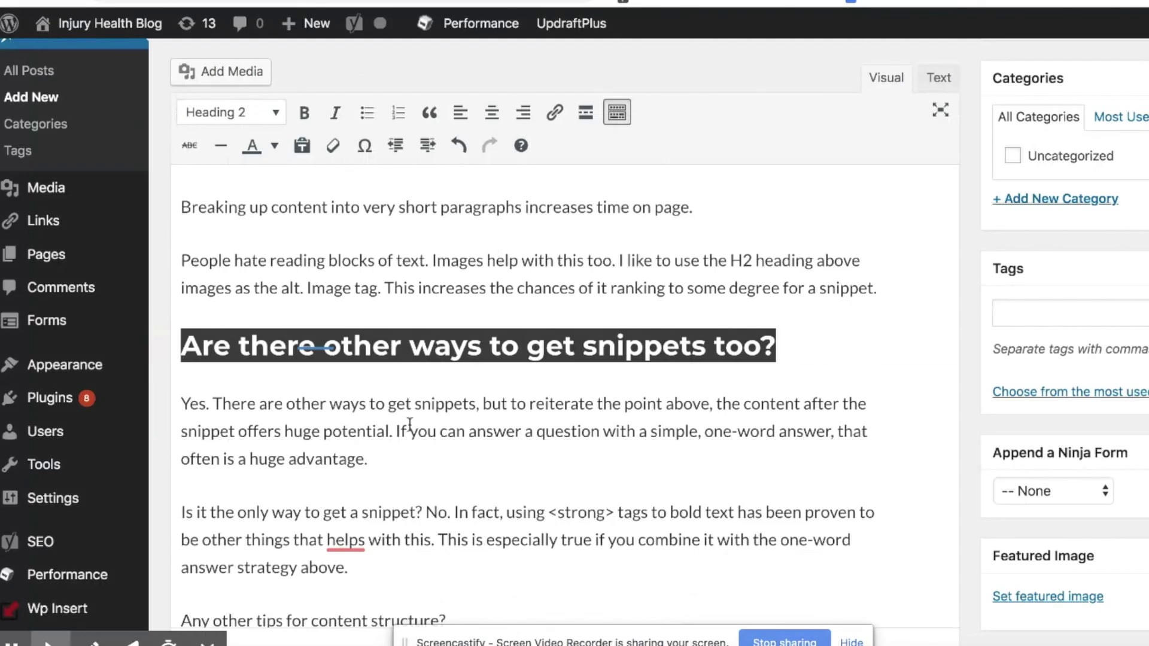
Replace the snippets heading with the pasted 'How do you fix a jammed finger fast?'
scroll(430, 396, "up", 3)
scroll(431, 396, "down", 1)
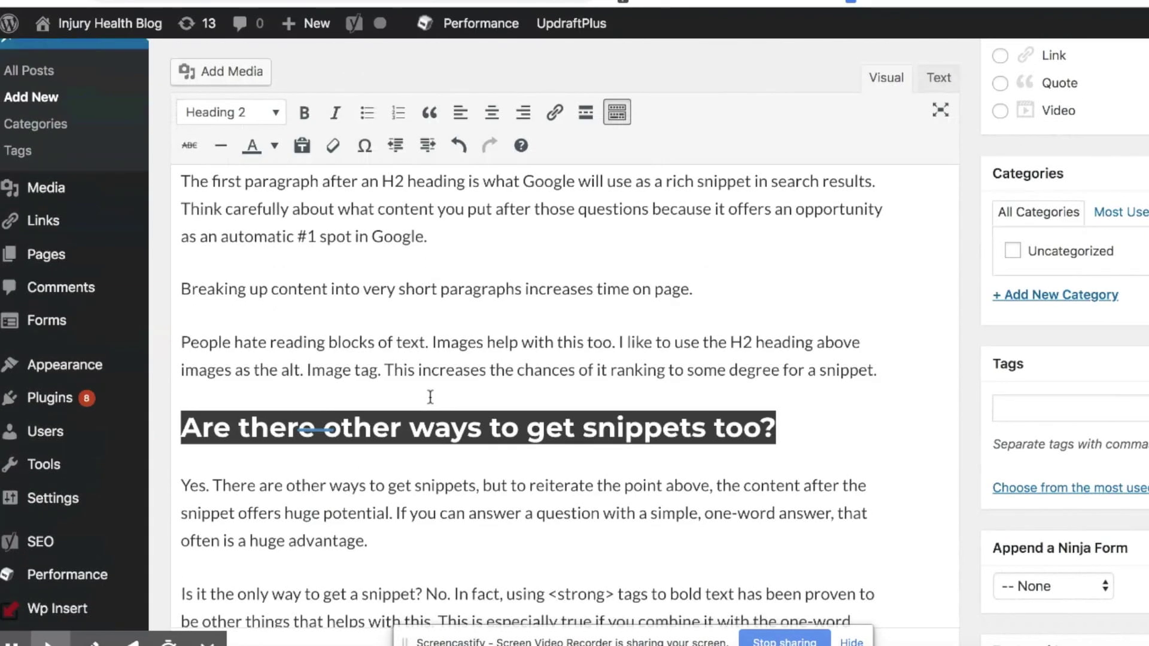
key("ctrl+v")
scroll(536, 418, "down", 1)
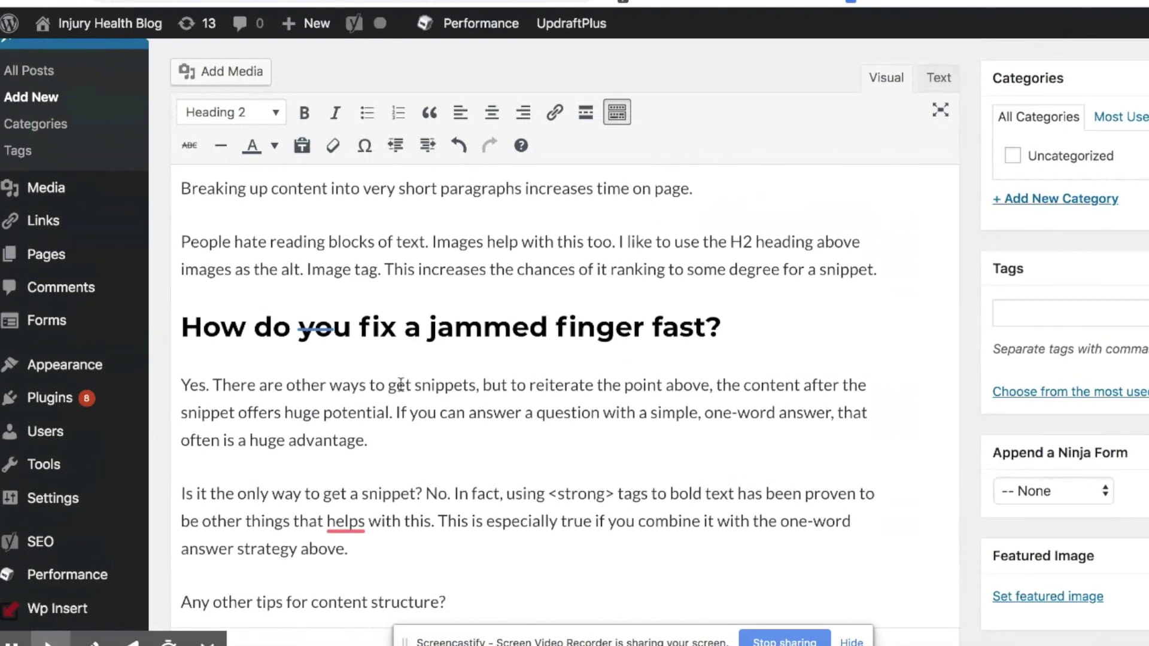
scroll(305, 323, "down", 1)
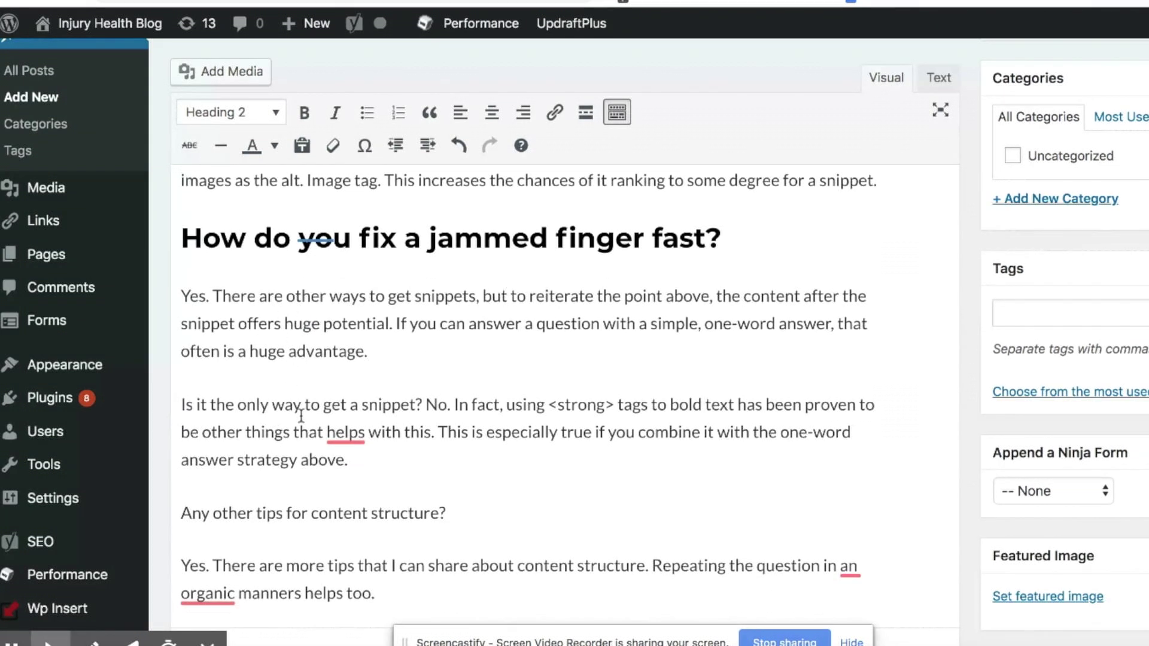
Add an empty paragraph after the answer ending 'advantage.'
triple_click(285, 312)
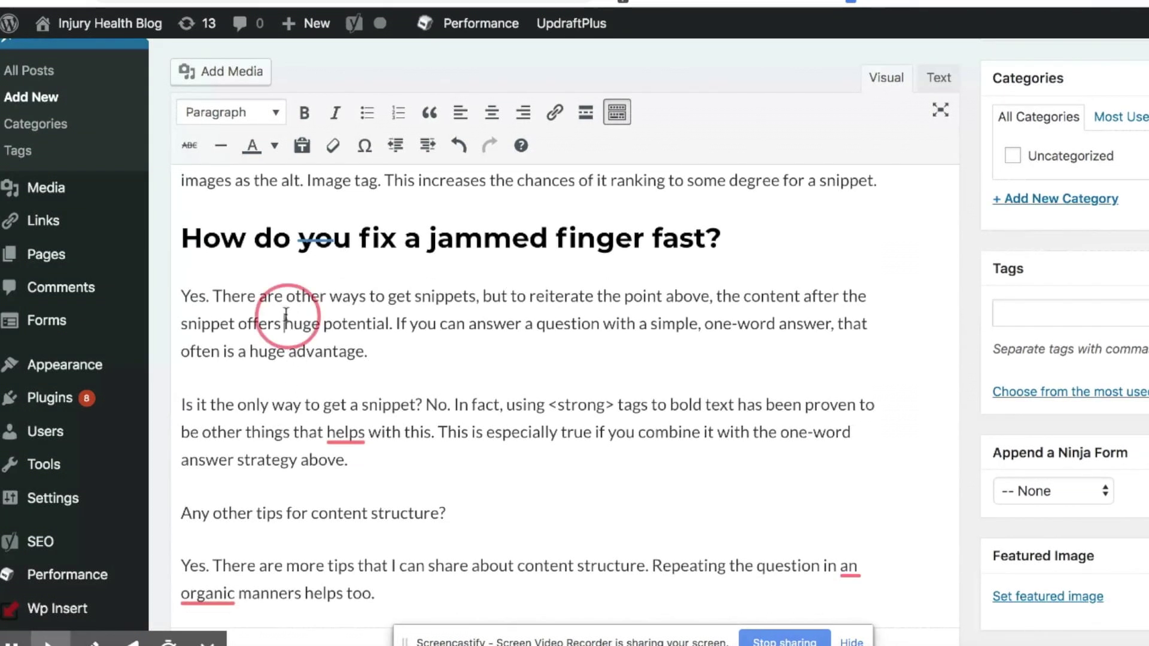
left_click(414, 367)
scroll(411, 428, "down", 1)
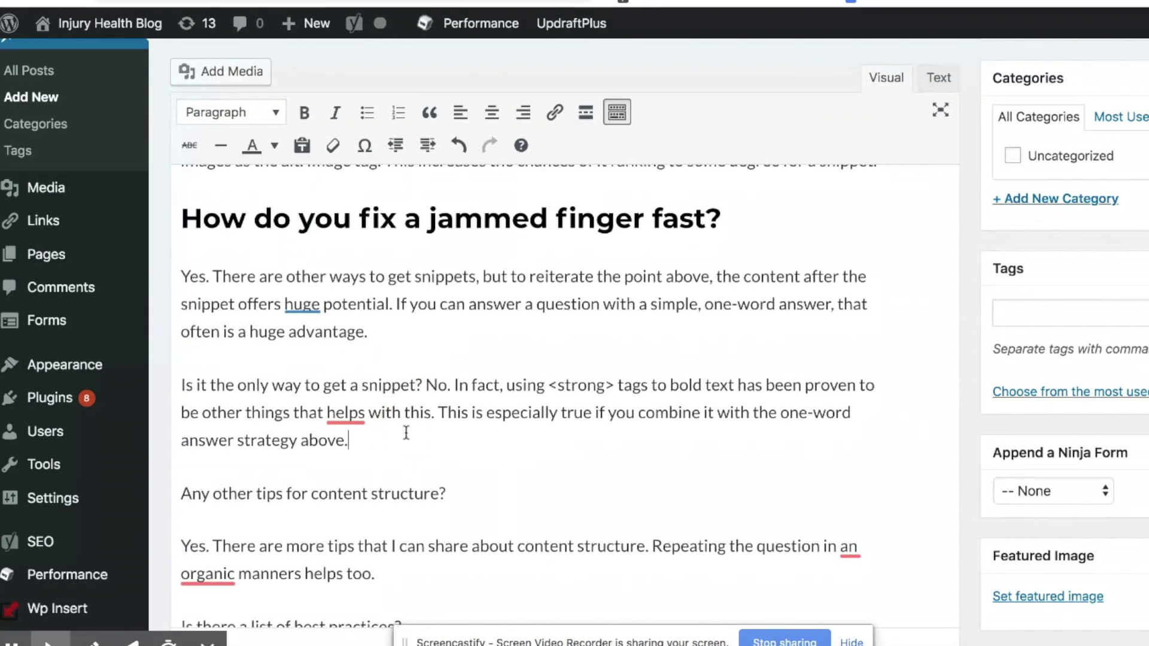
scroll(287, 406, "down", 5)
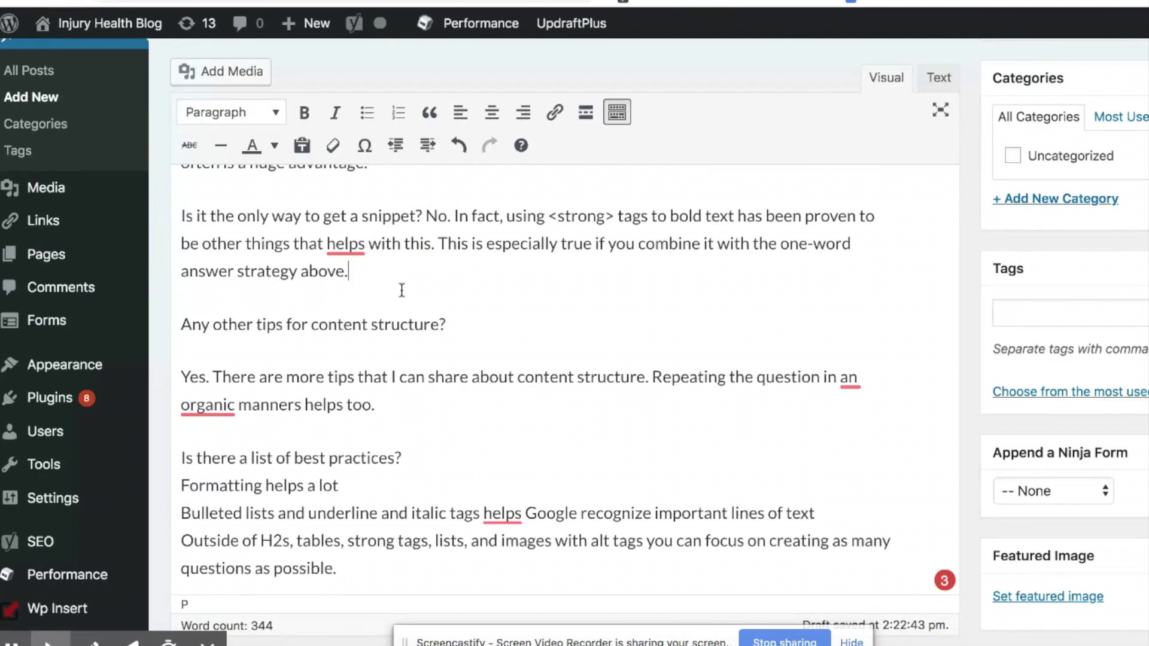
scroll(401, 290, "up", 5)
left_click(407, 342)
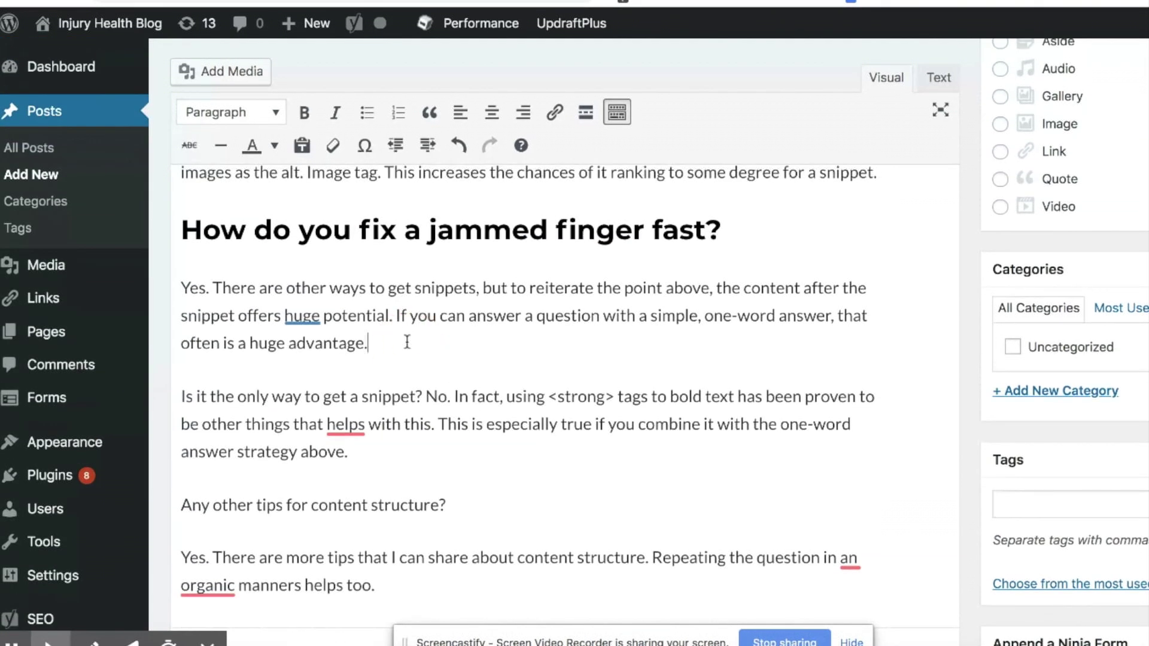
key("Return")
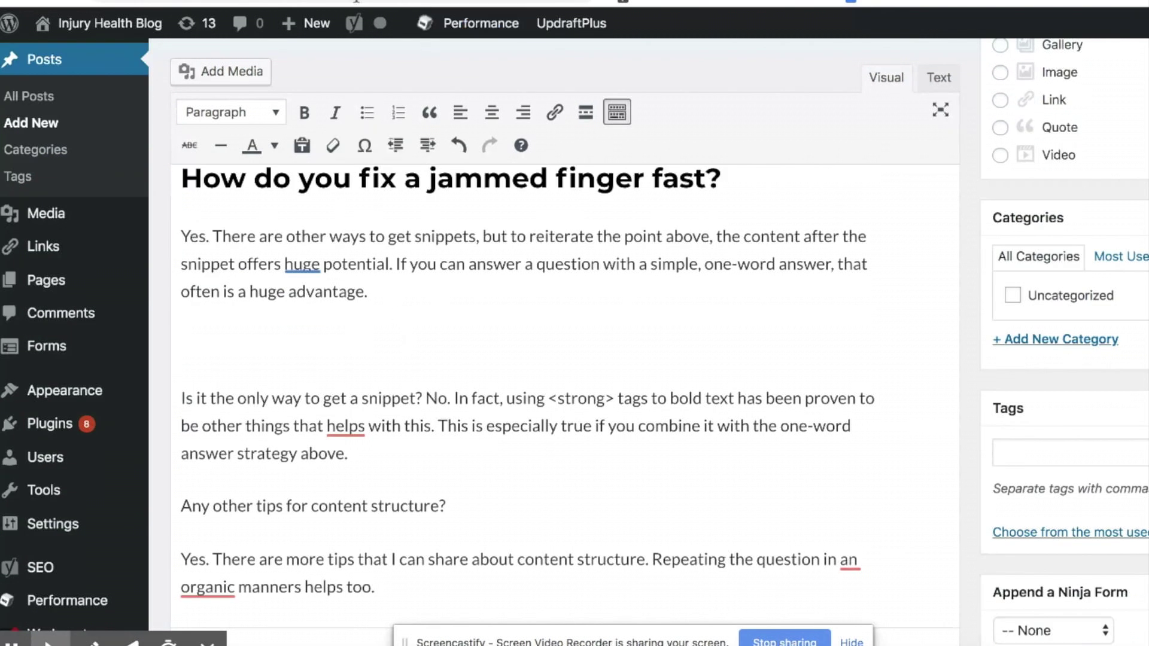
key("ctrl+Tab")
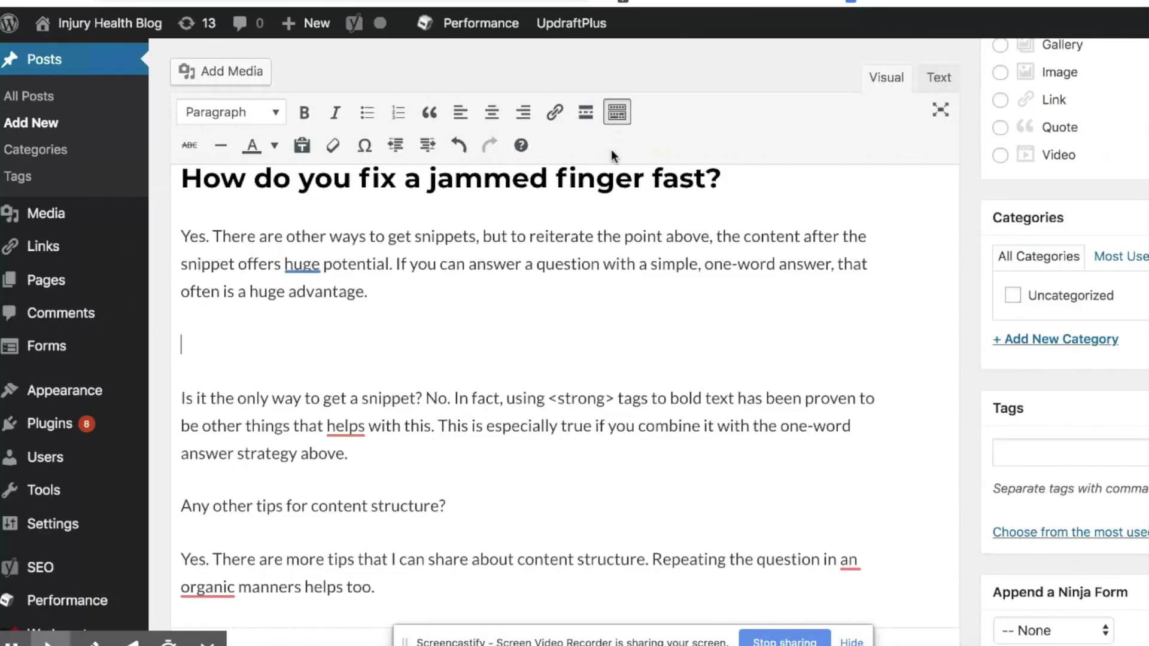
Upload the hand image hqdefault (2).jpg from Downloads to the media library
left_click(241, 71)
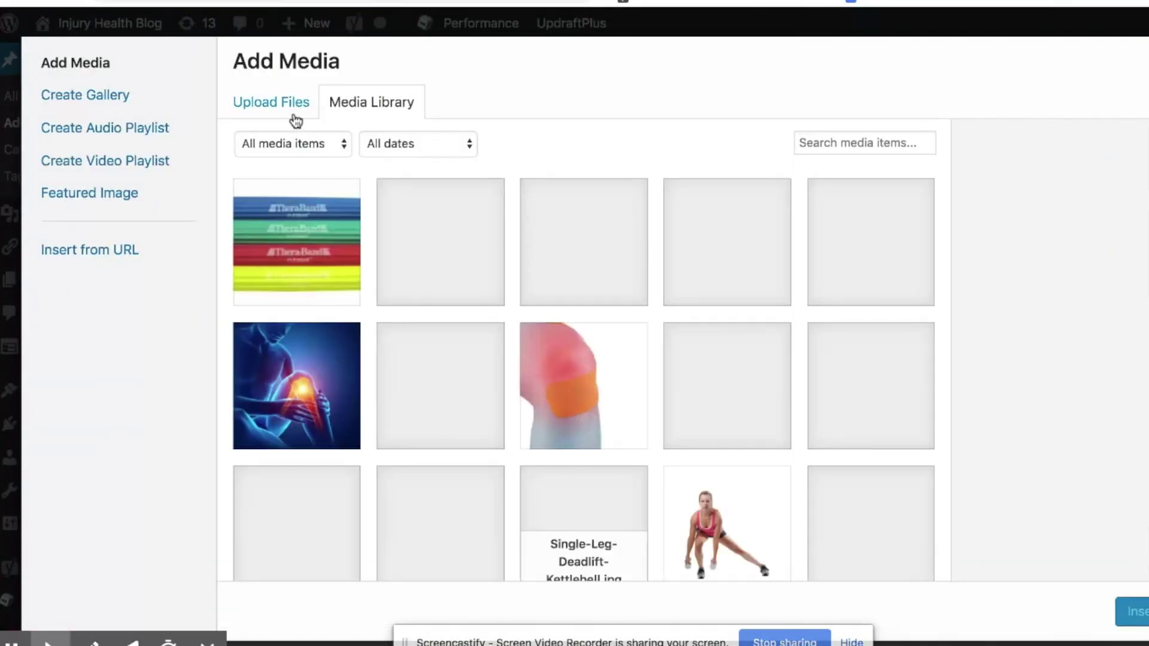
left_click(295, 114)
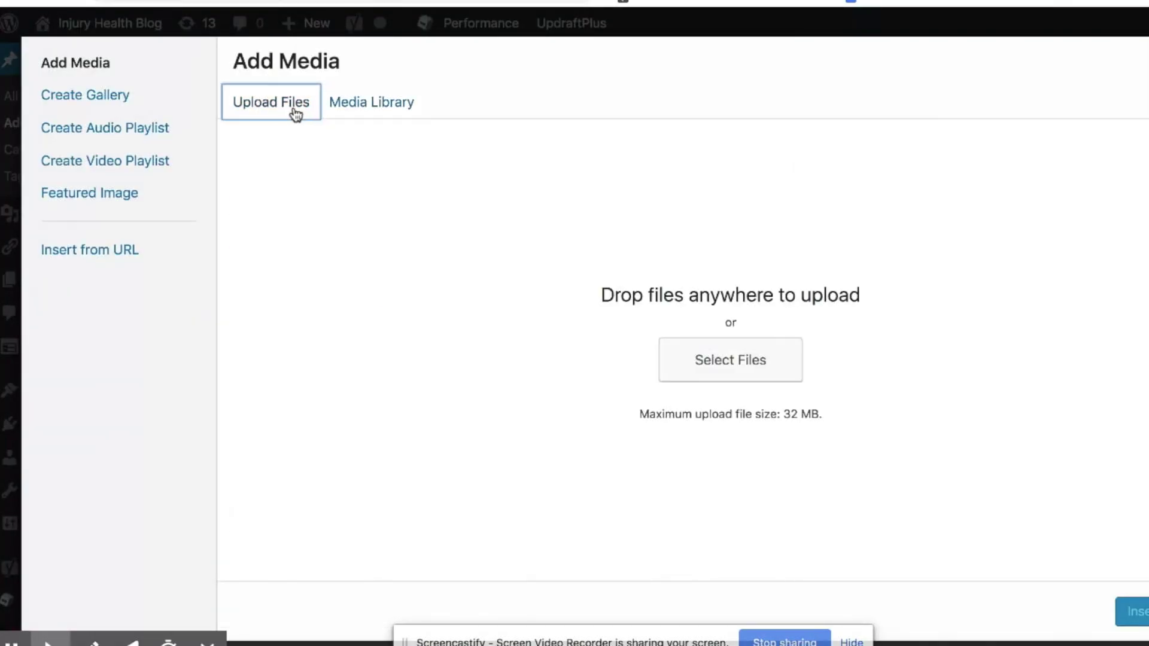
left_click(688, 359)
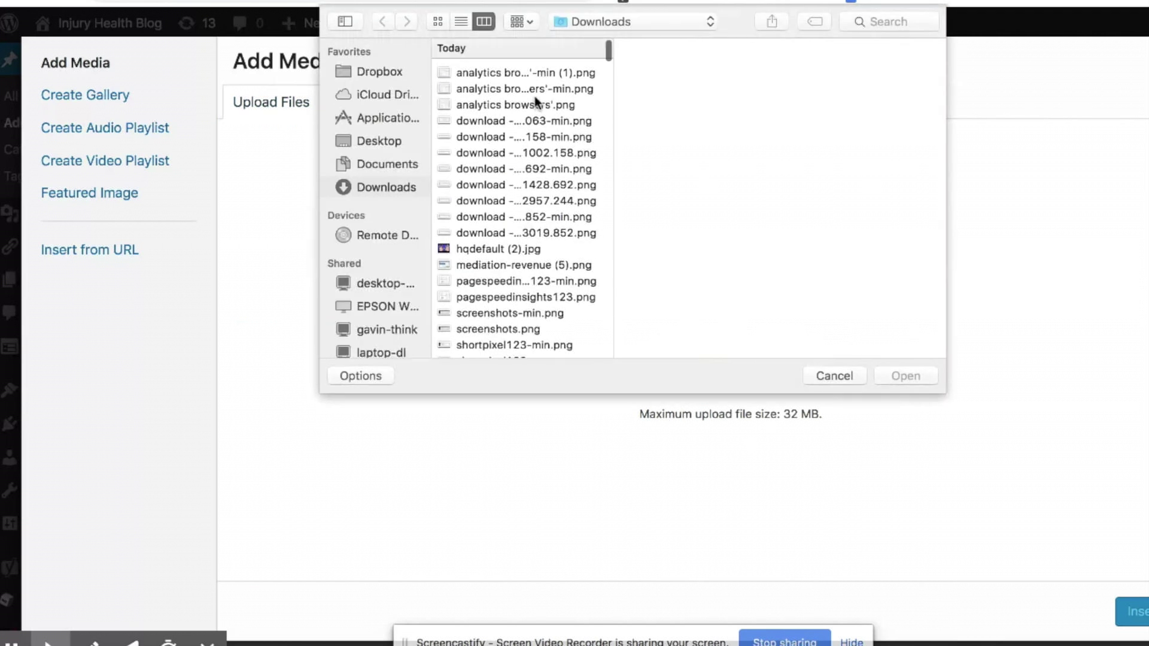
scroll(510, 150, "down", 3)
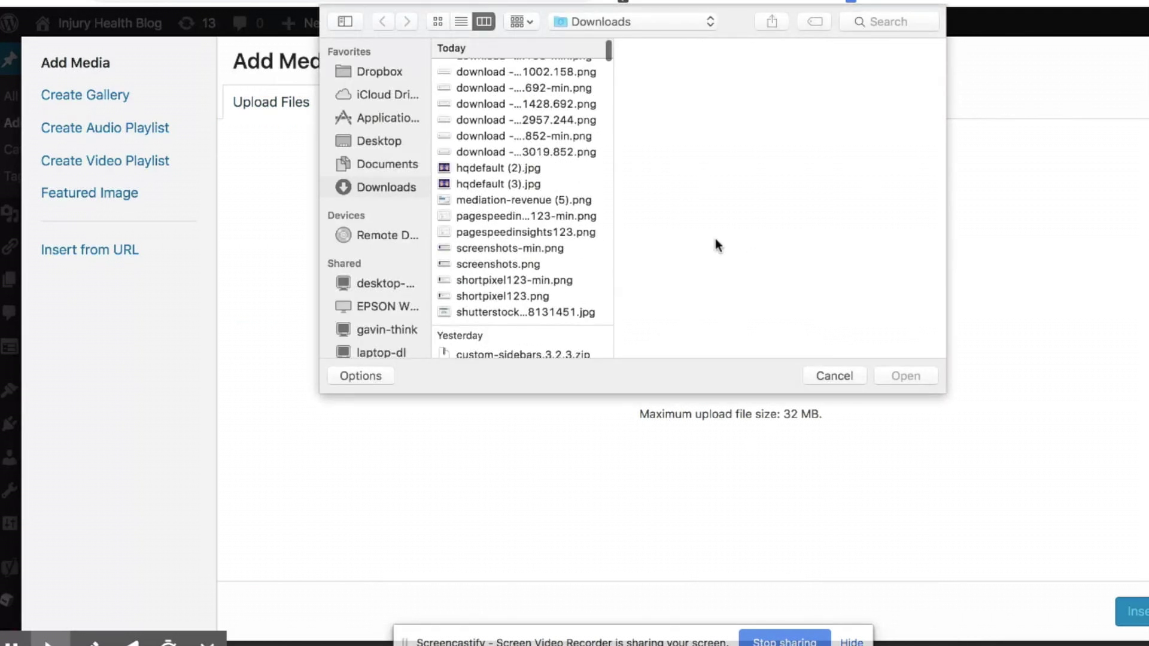
left_click(522, 169)
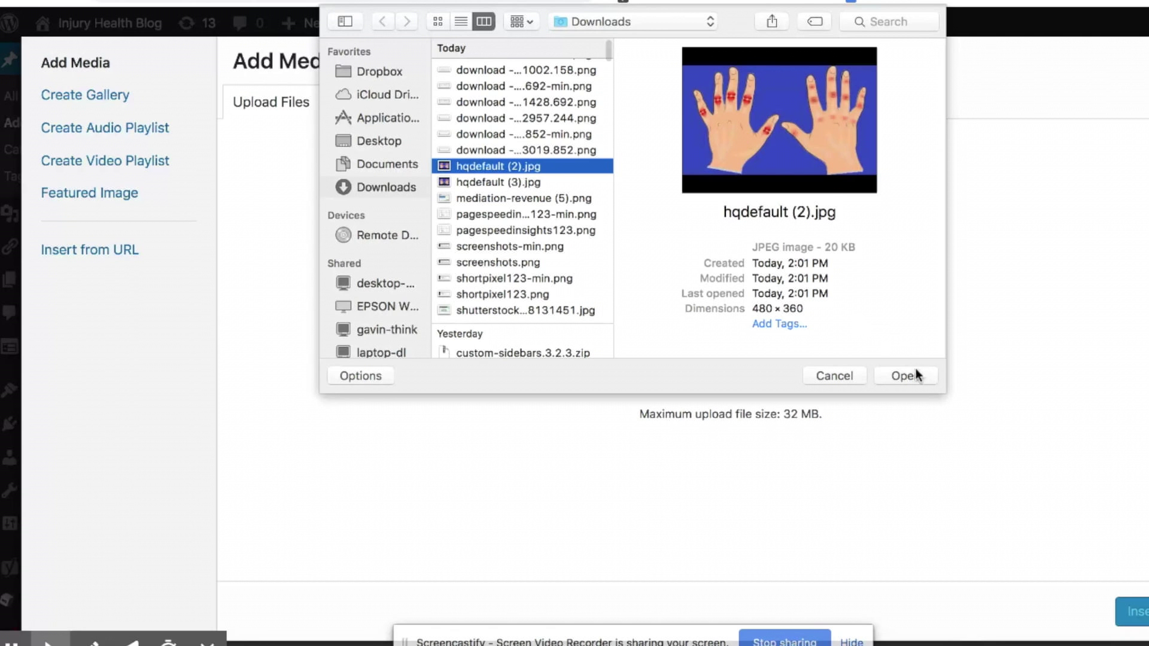
left_click(905, 376)
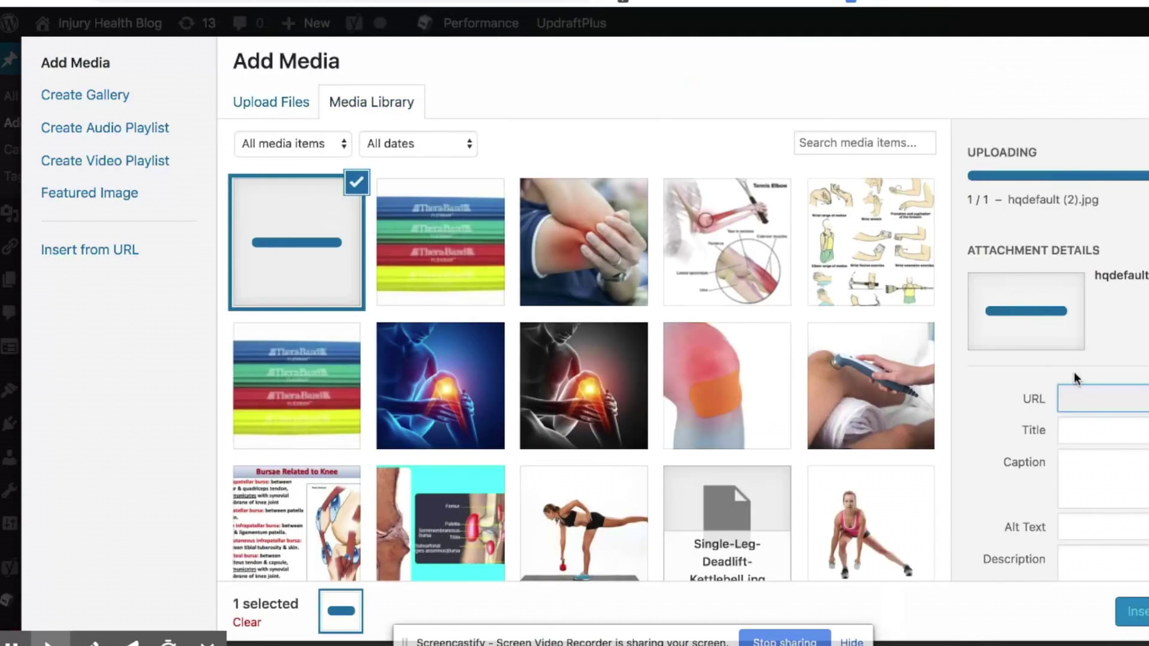
scroll(1073, 372, "down", 3)
left_click(1075, 358)
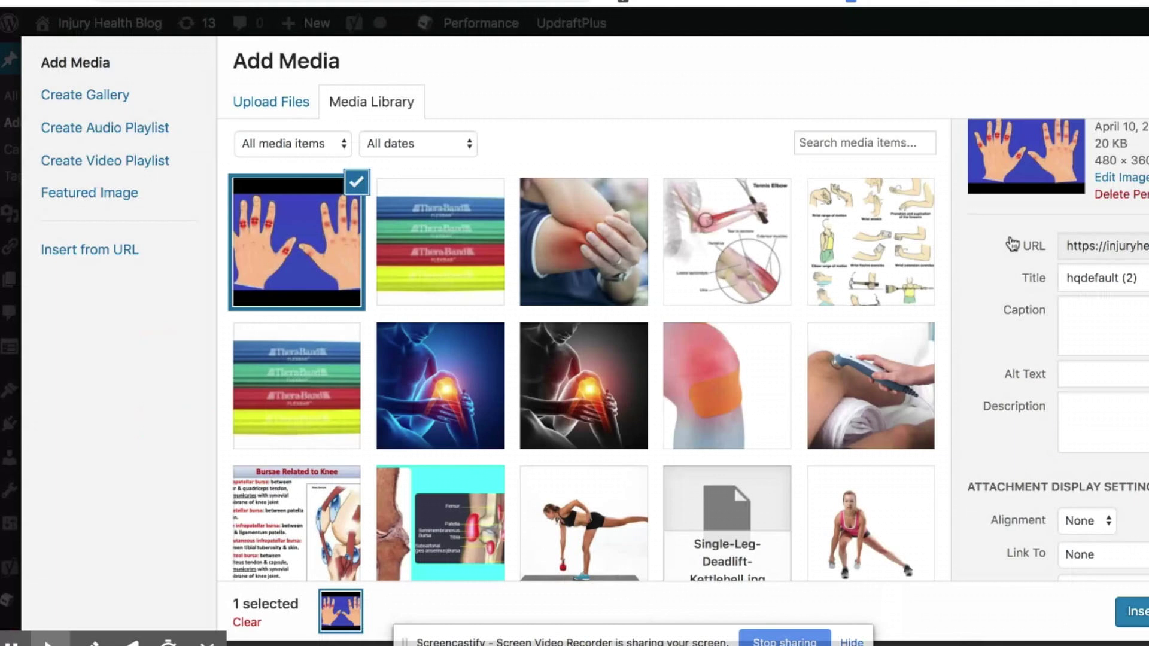
Set the image's alt text to 'How do you fix a jammed finger fast?' and insert it into the post
left_click(1086, 371)
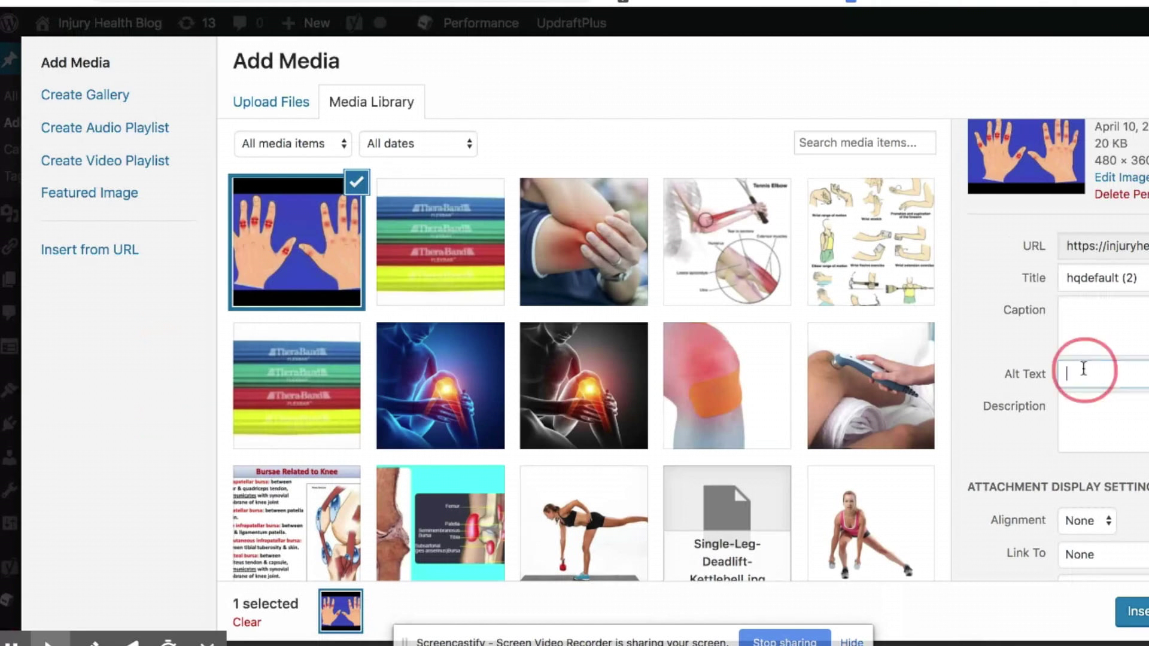
key("super+v")
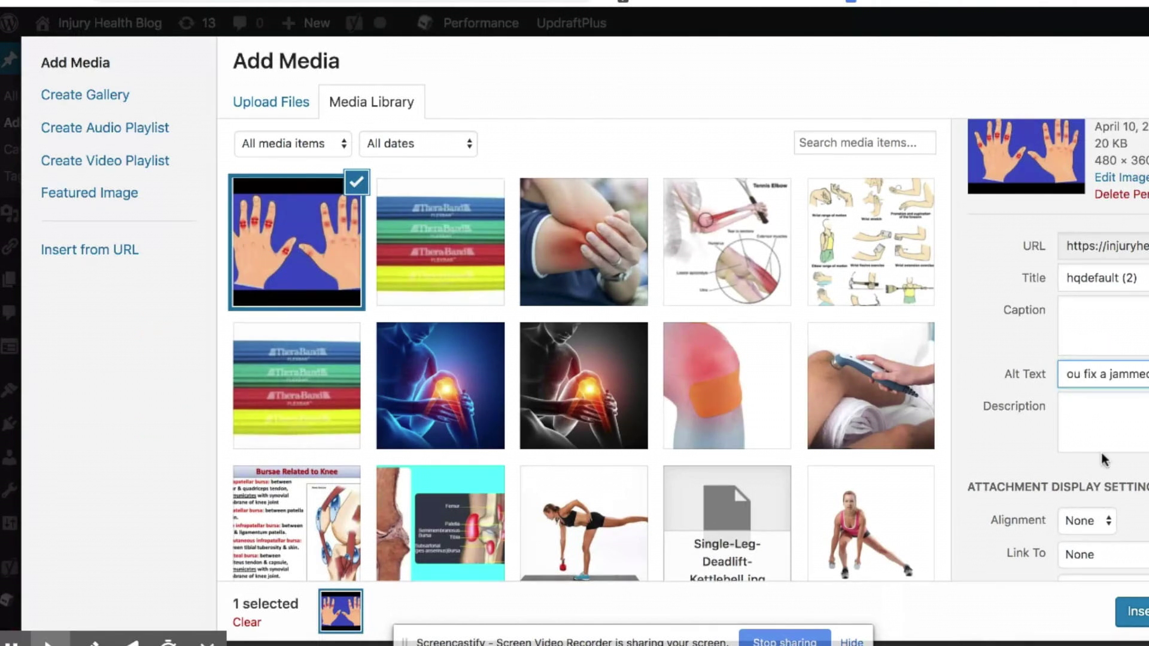
double_click(1034, 374)
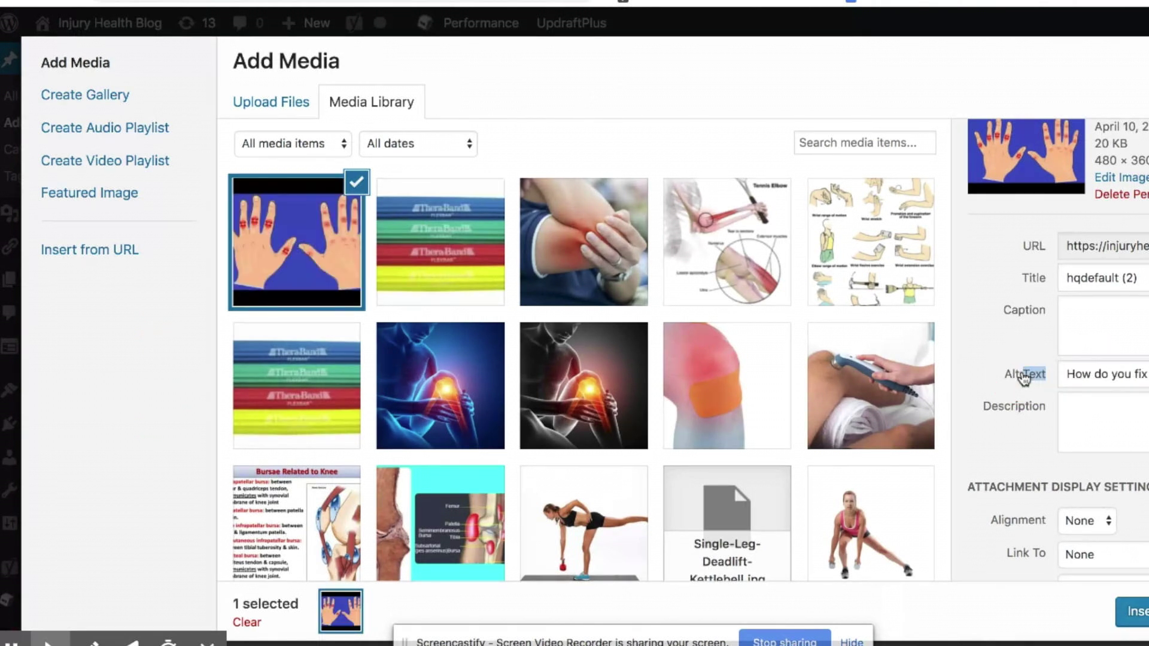
left_click(1137, 611)
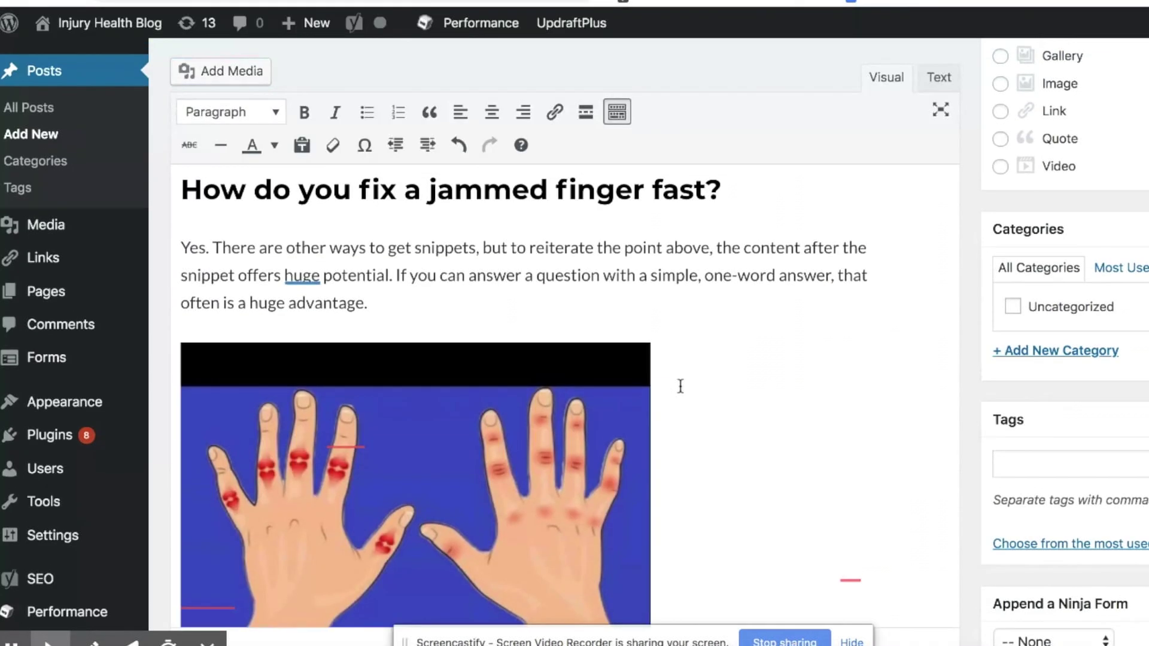
scroll(681, 386, "up", 1)
left_click(525, 410)
left_click(369, 360)
scroll(419, 347, "down", 2)
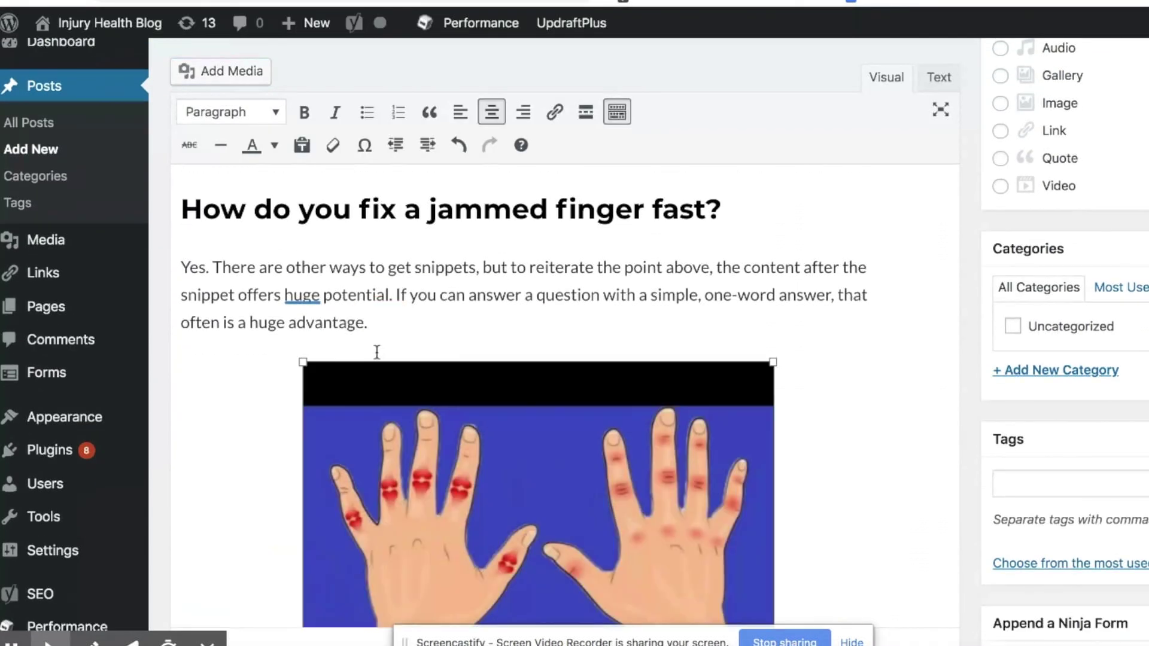
scroll(437, 339, "up", 1)
triple_click(396, 233)
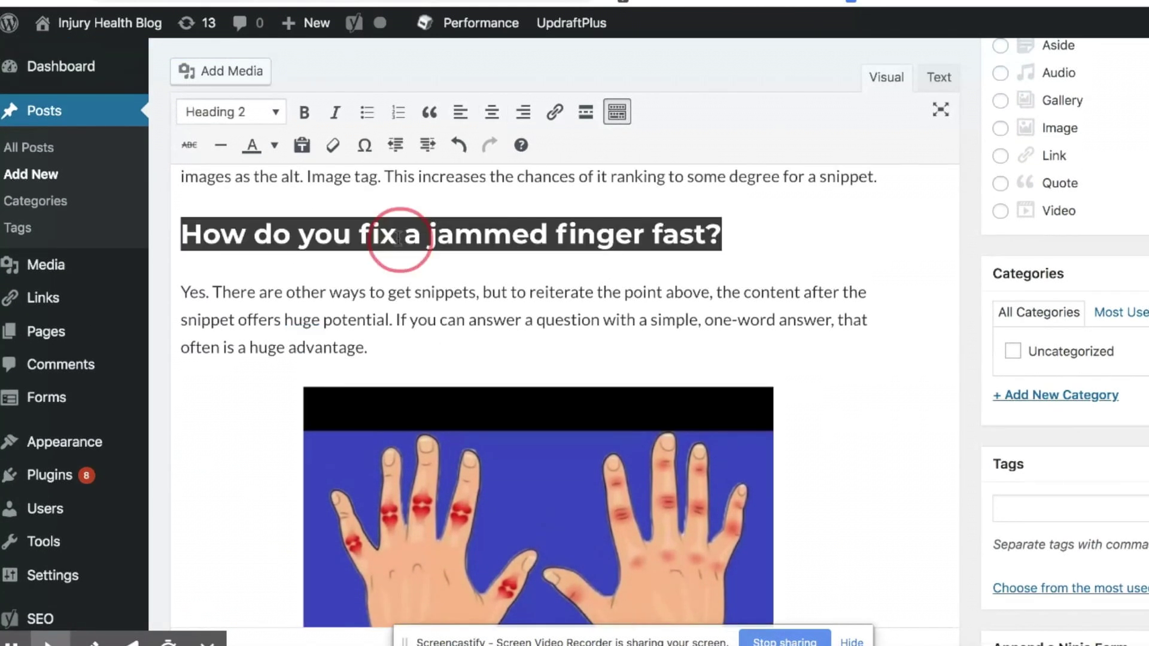
triple_click(279, 303)
scroll(280, 305, "down", 5)
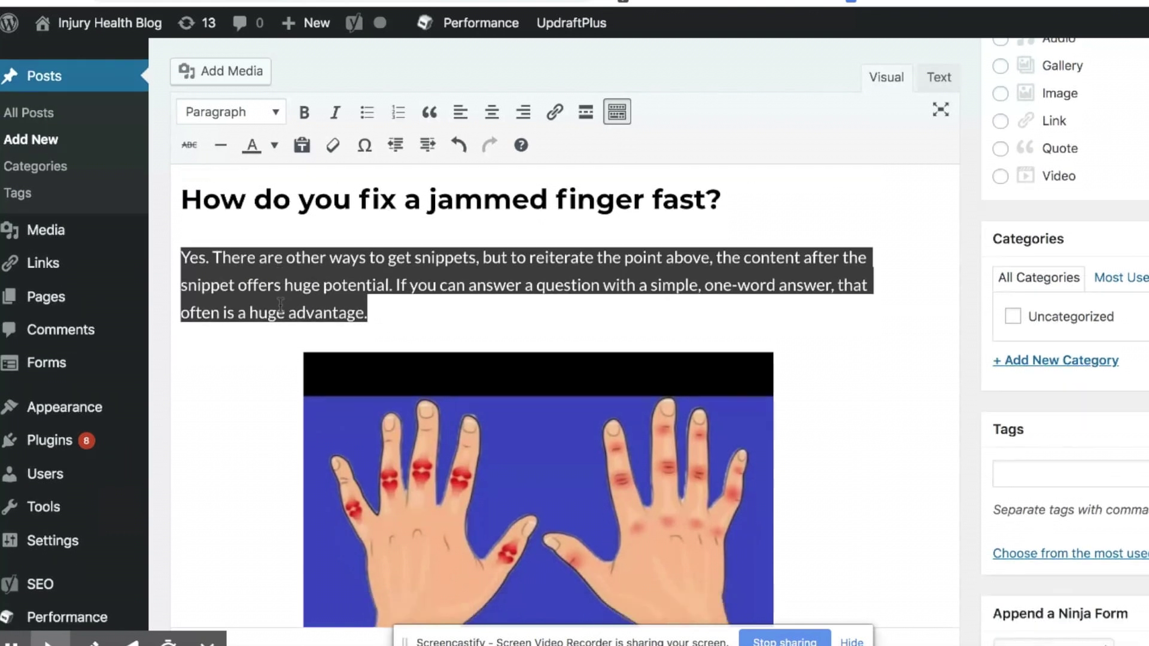
left_click(386, 329)
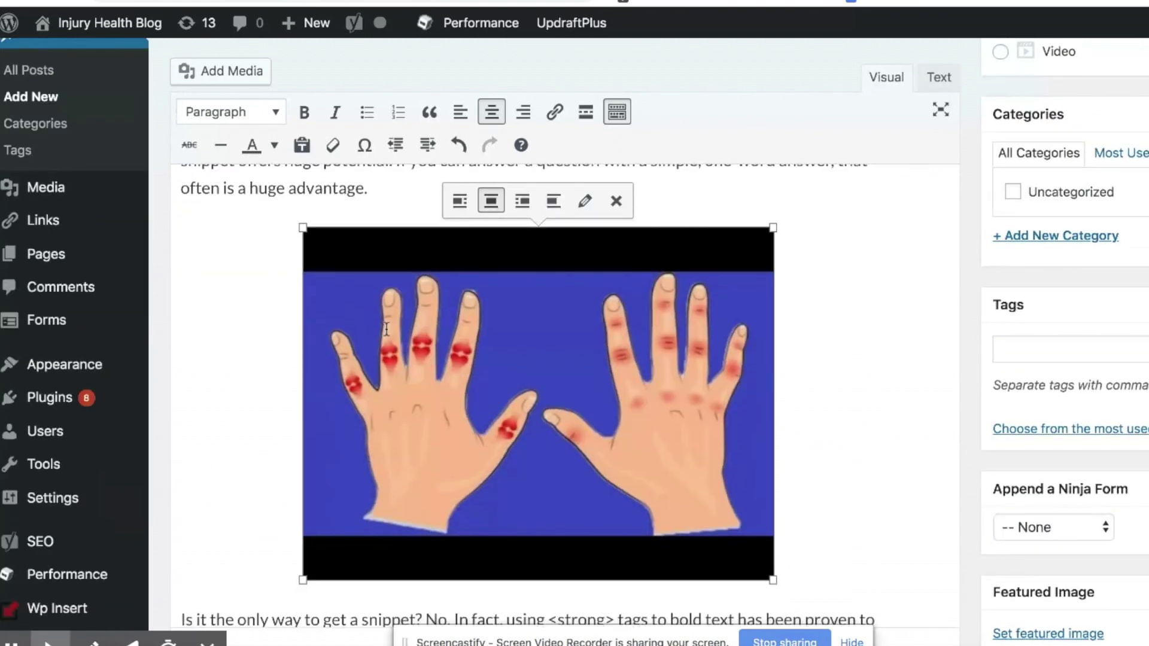
scroll(386, 330, "down", 5)
scroll(386, 329, "up", 10)
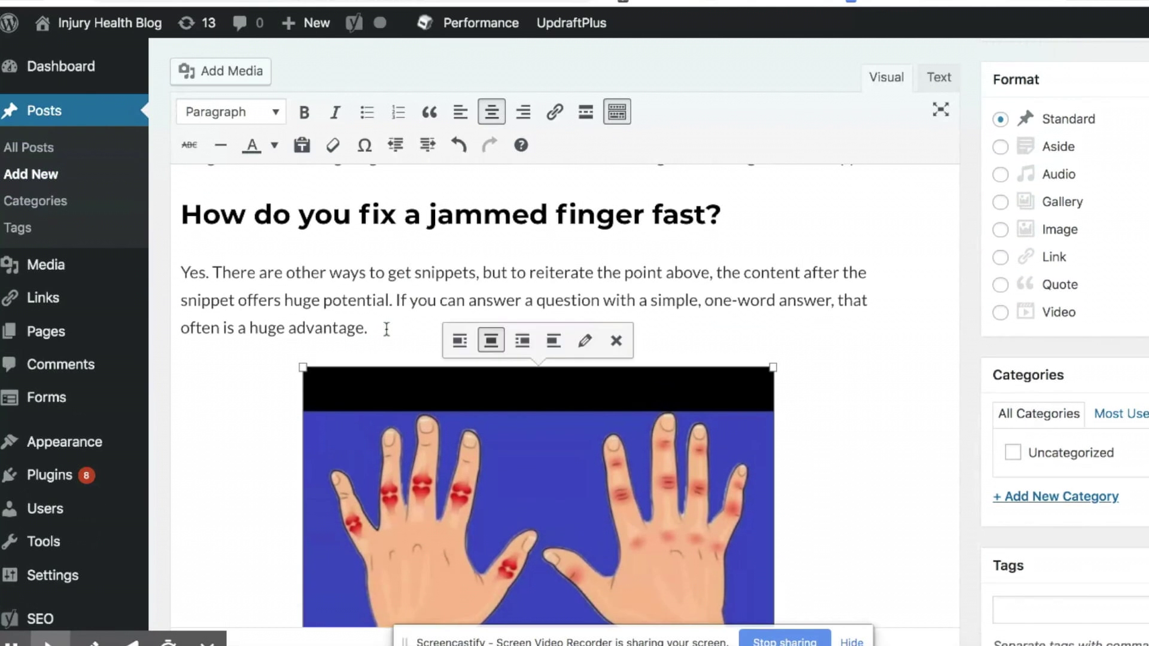
scroll(385, 329, "down", 4)
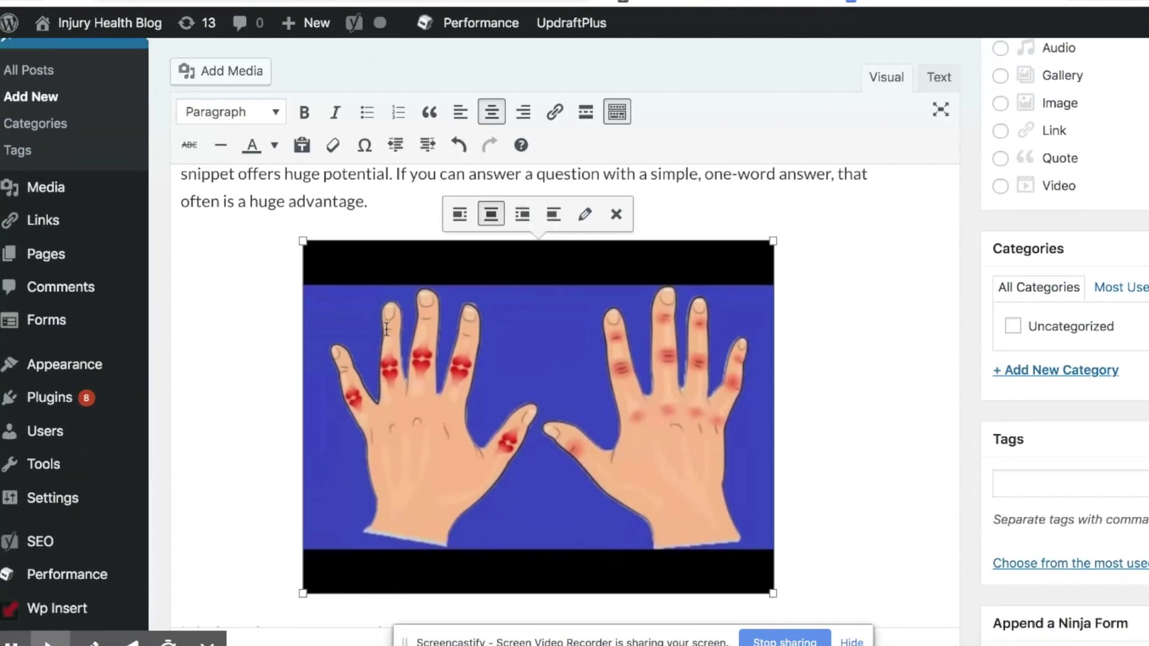
scroll(386, 329, "down", 6)
scroll(386, 329, "up", 20)
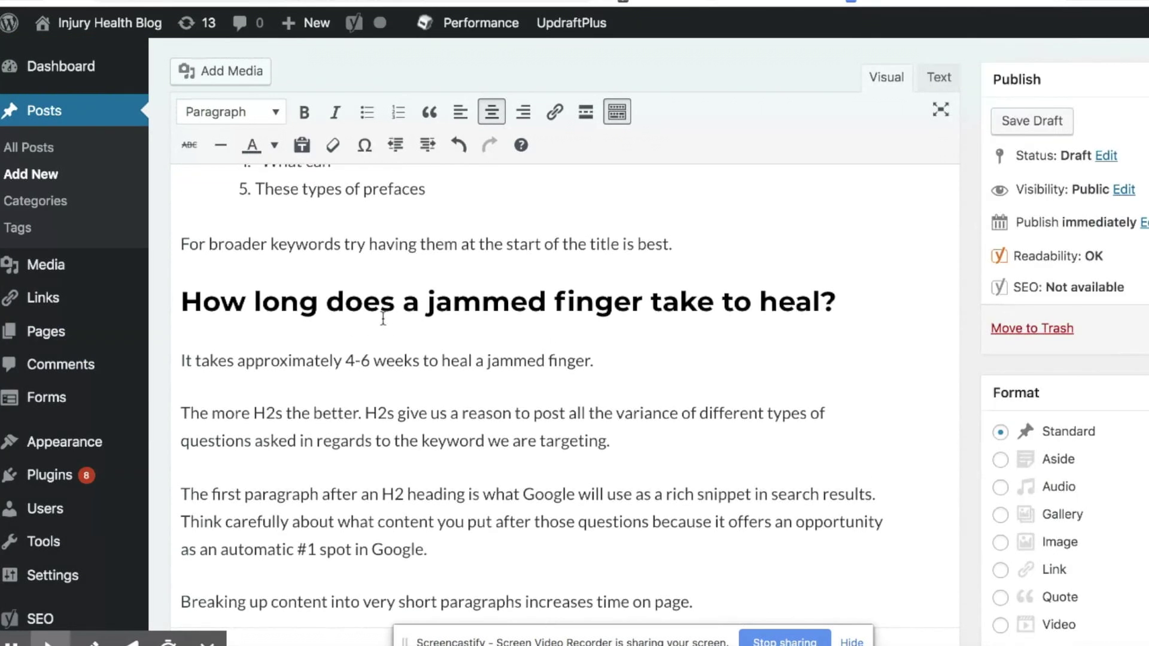
scroll(383, 318, "up", 15)
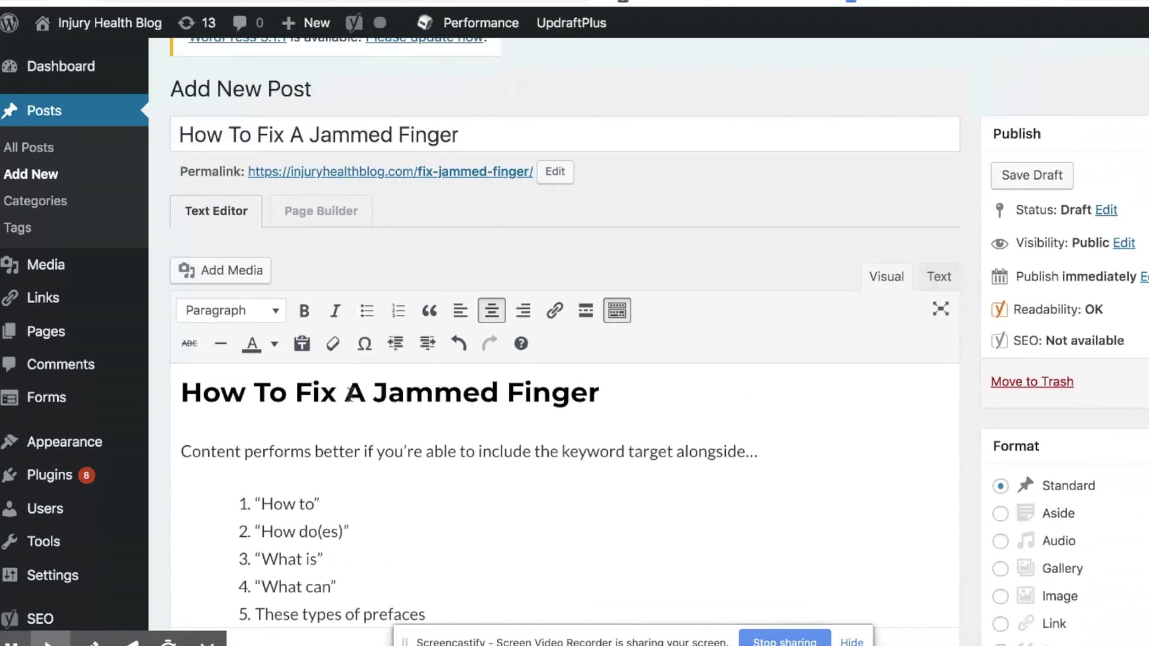
scroll(350, 395, "down", 20)
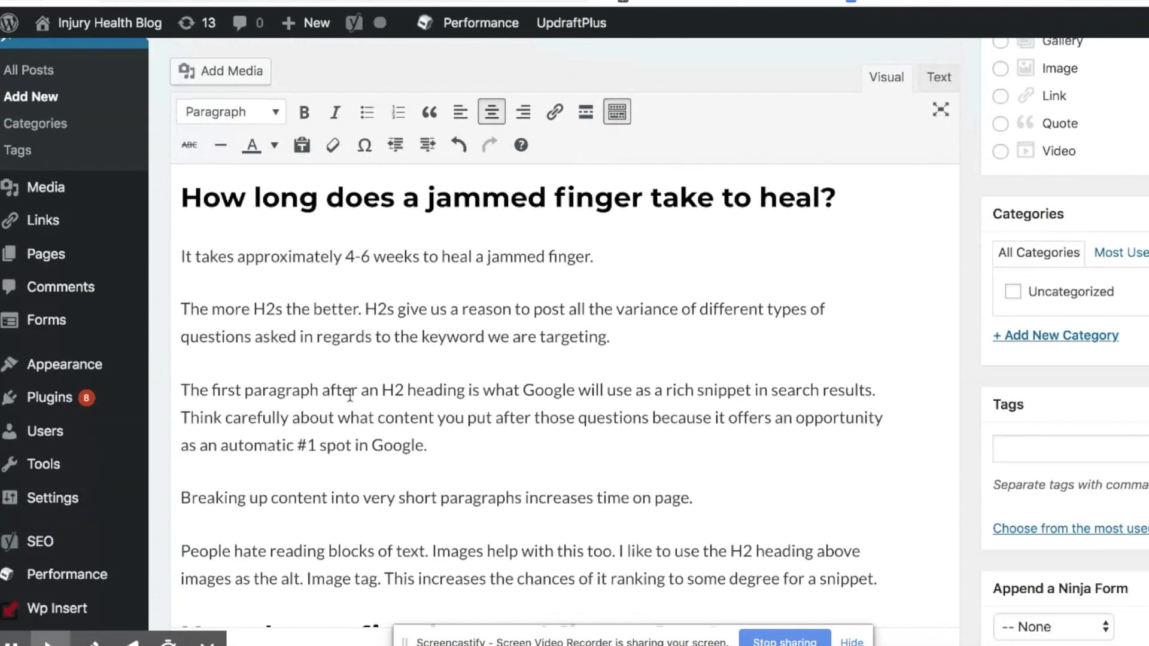
key("ctrl+Tab")
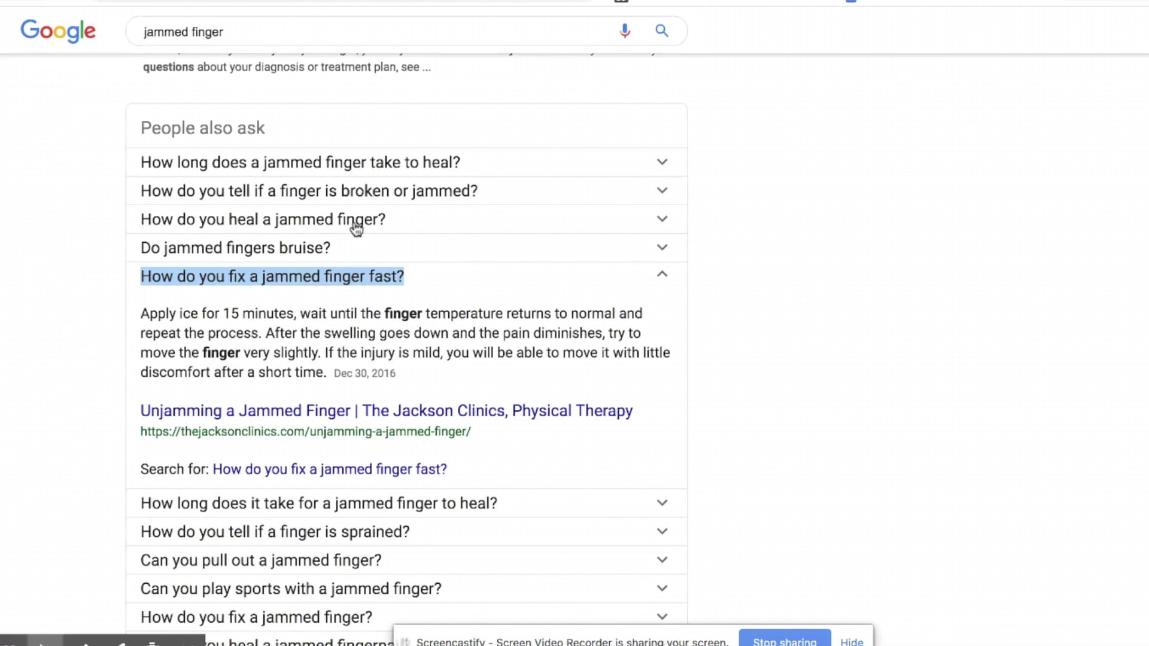
scroll(354, 228, "down", 7)
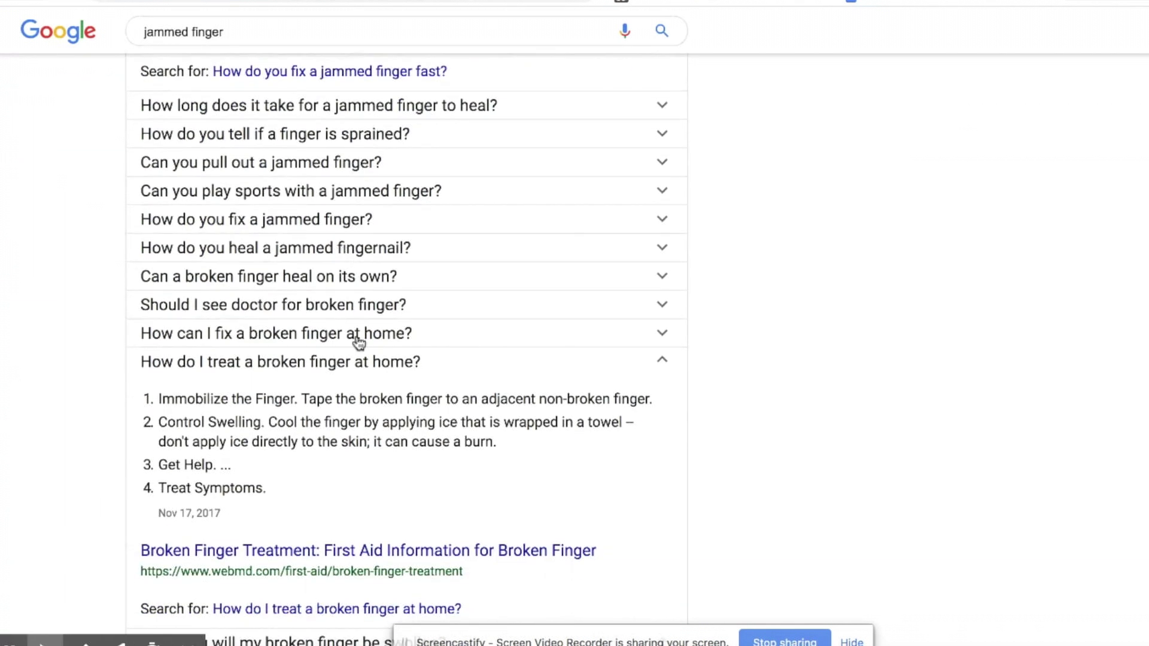
key("ctrl+Tab")
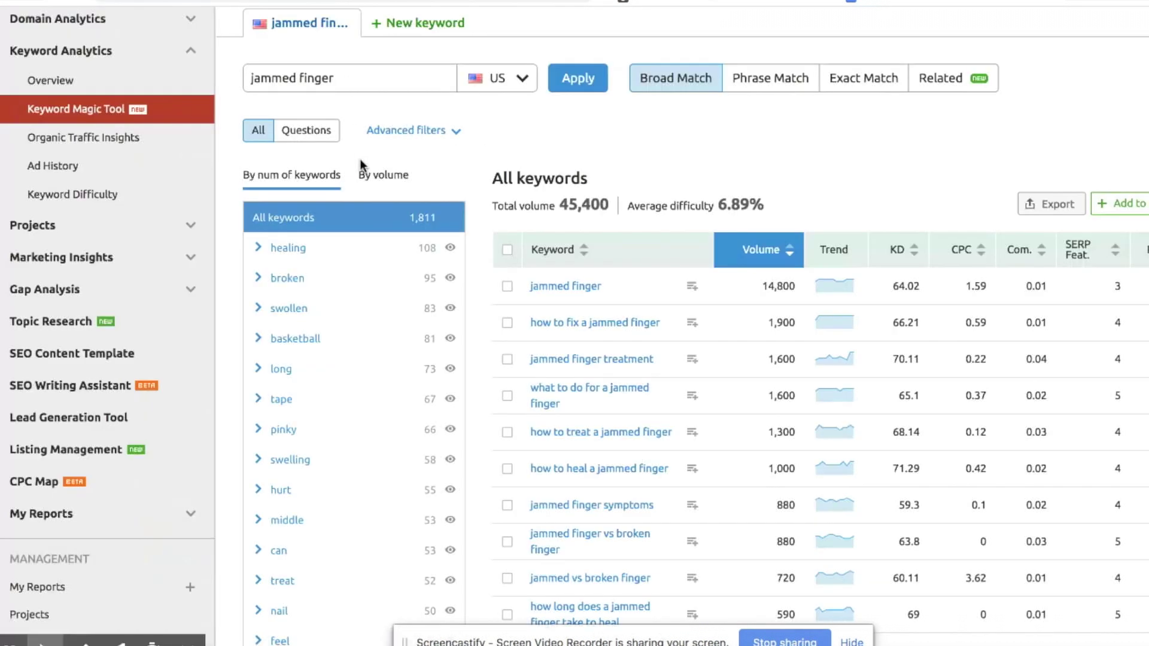
scroll(362, 166, "down", 5)
scroll(362, 166, "down", 5)
scroll(558, 279, "down", 7)
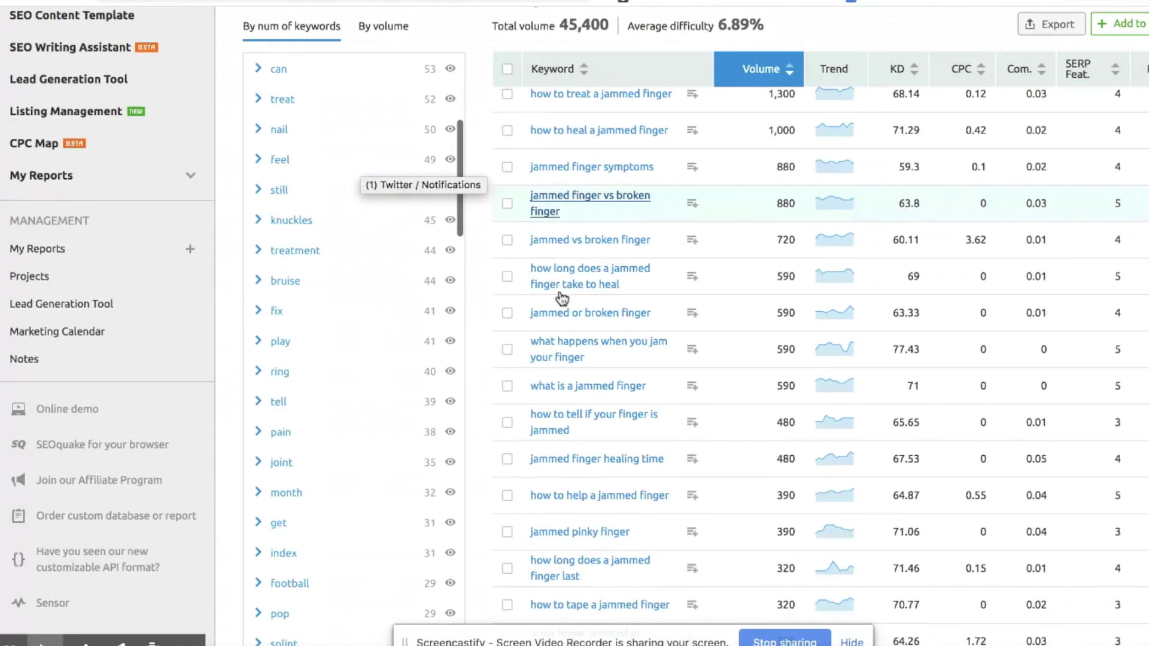
scroll(561, 297, "up", 7)
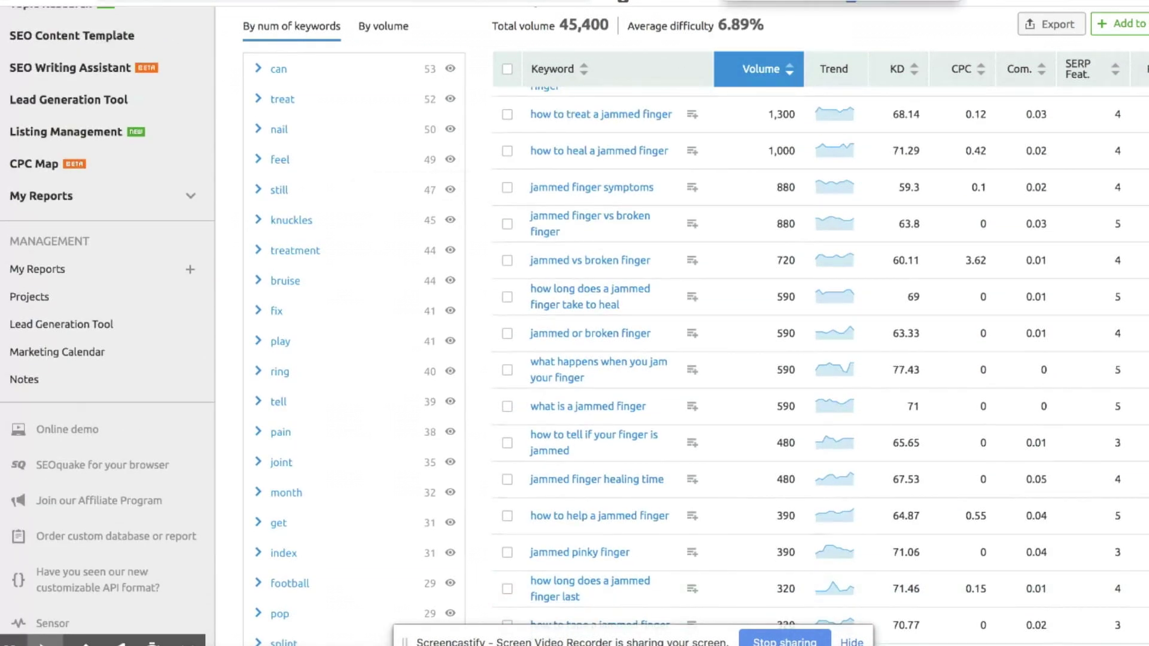
key("ctrl+Tab")
scroll(564, 294, "up", 3)
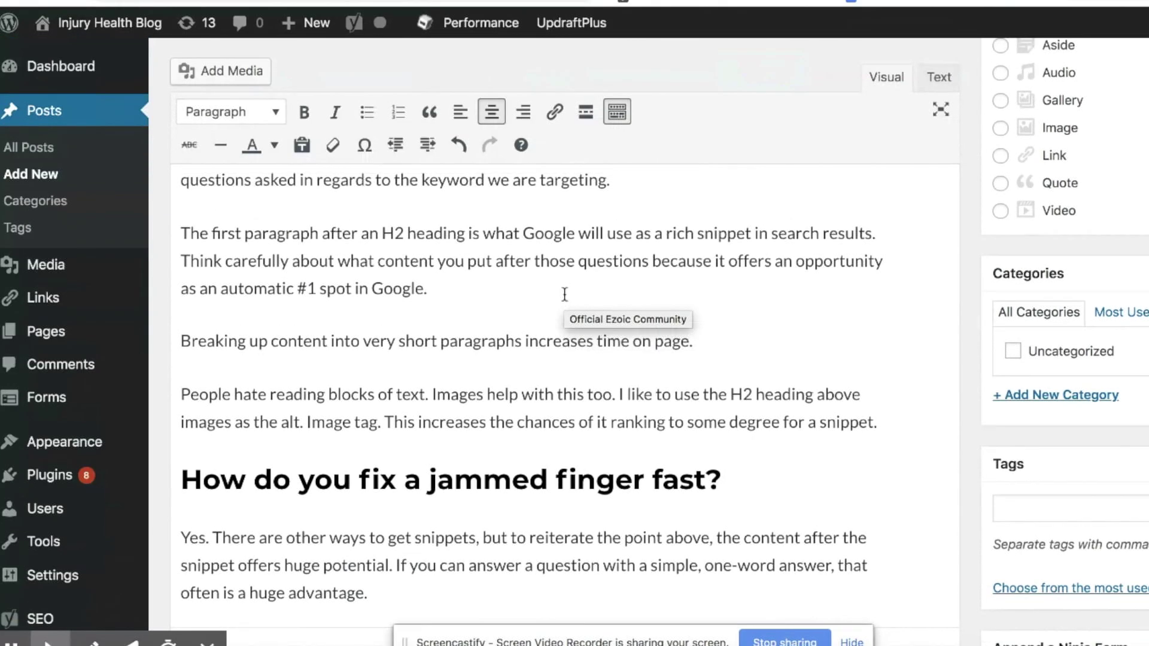
Add a line after 'Formatting helps a lot' and turn the best-practice lines into a bulleted list
scroll(564, 294, "down", 12)
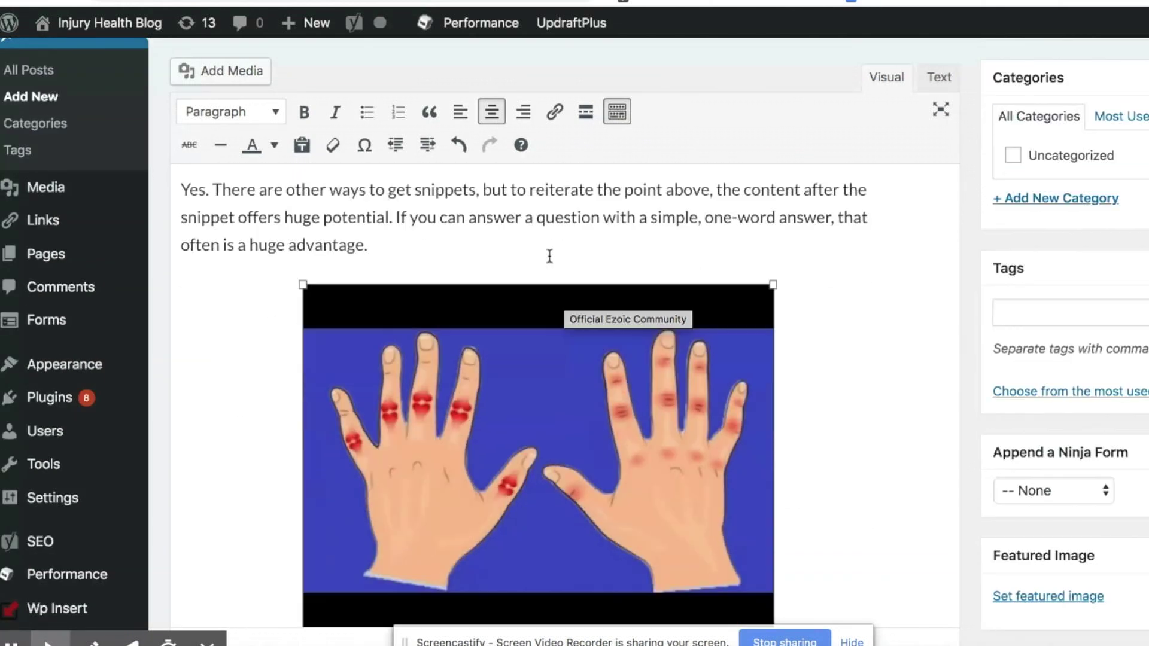
scroll(463, 288, "down", 2)
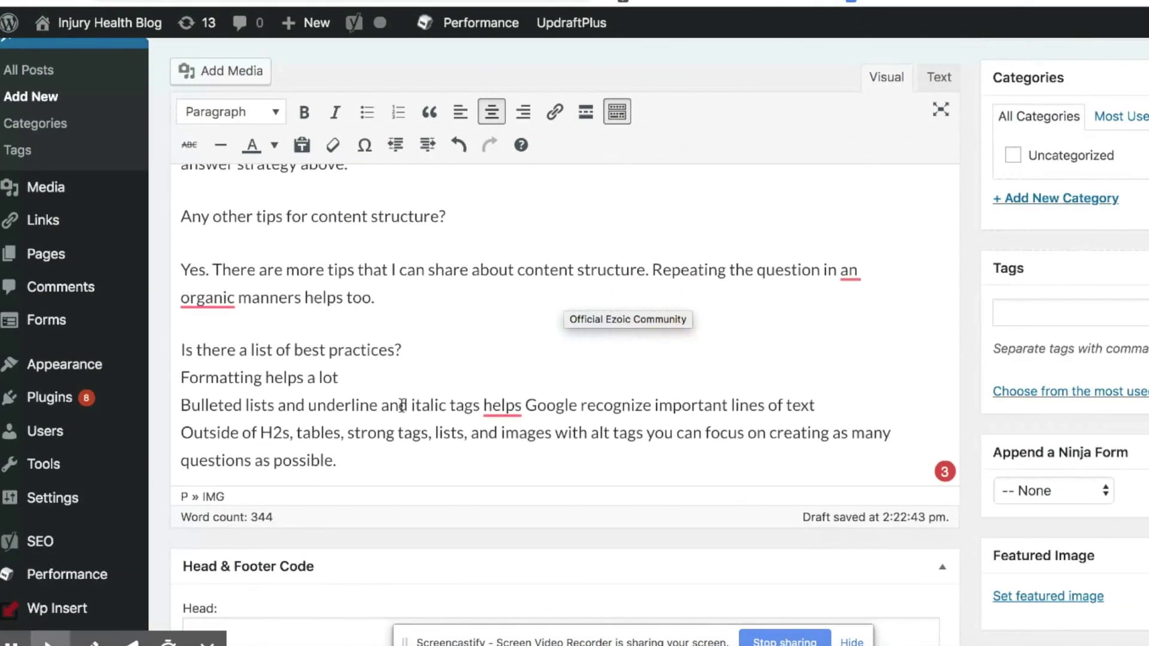
left_click_drag(347, 458, 184, 396)
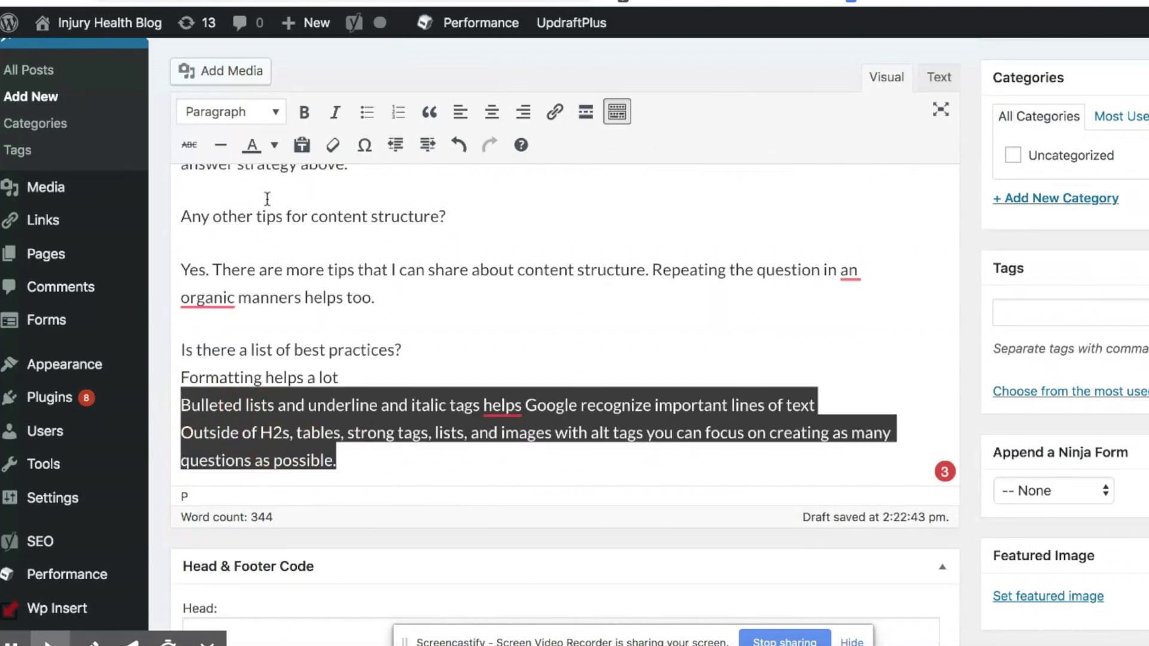
left_click(347, 380)
key("Return")
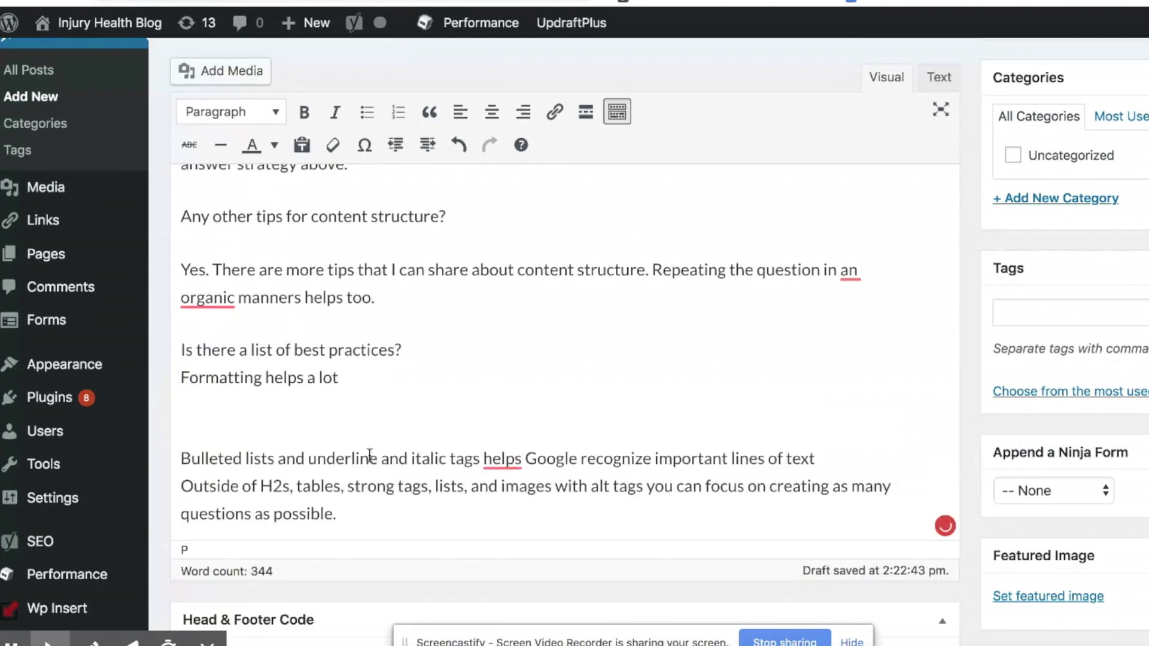
left_click(344, 525)
left_click_drag(344, 525, 175, 444)
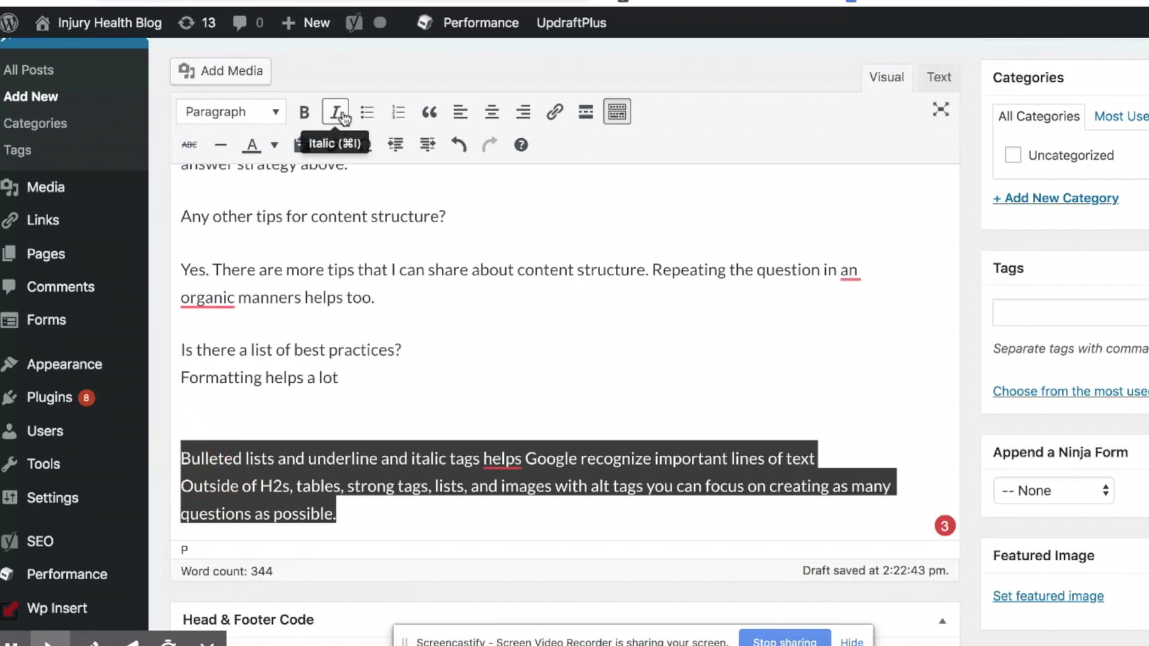
left_click(367, 112)
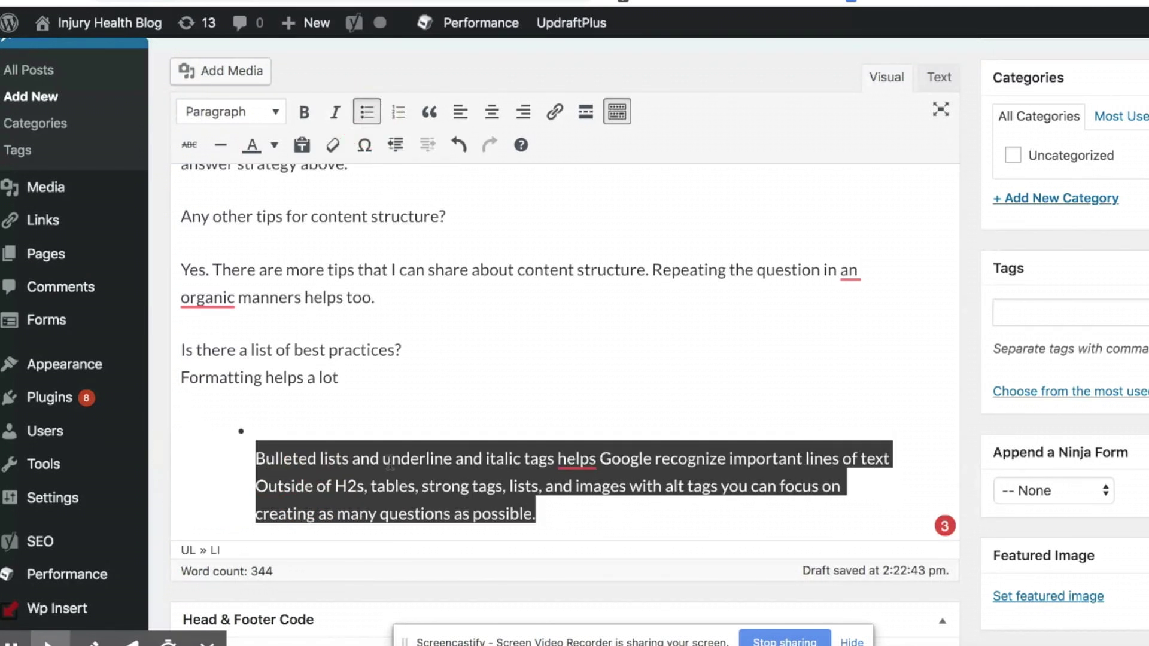
Give the Bulleted lists, Google recognize and Outside of H2s lines their own bullets
left_click(264, 456)
key("BackSpace")
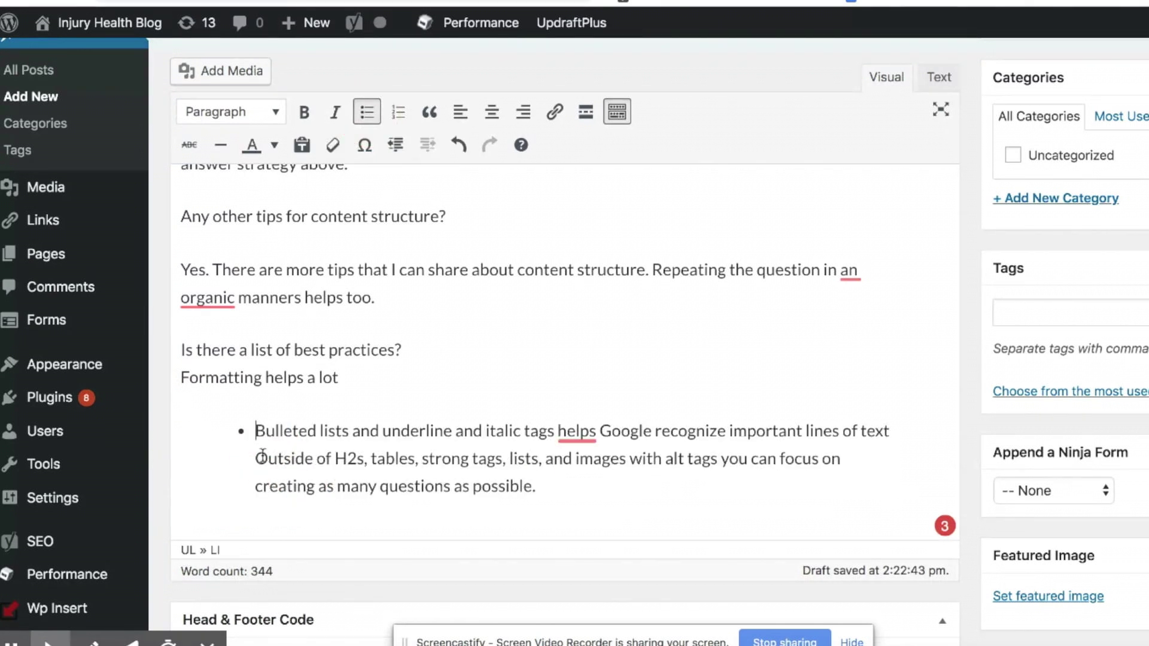
left_click(603, 431)
key("Return")
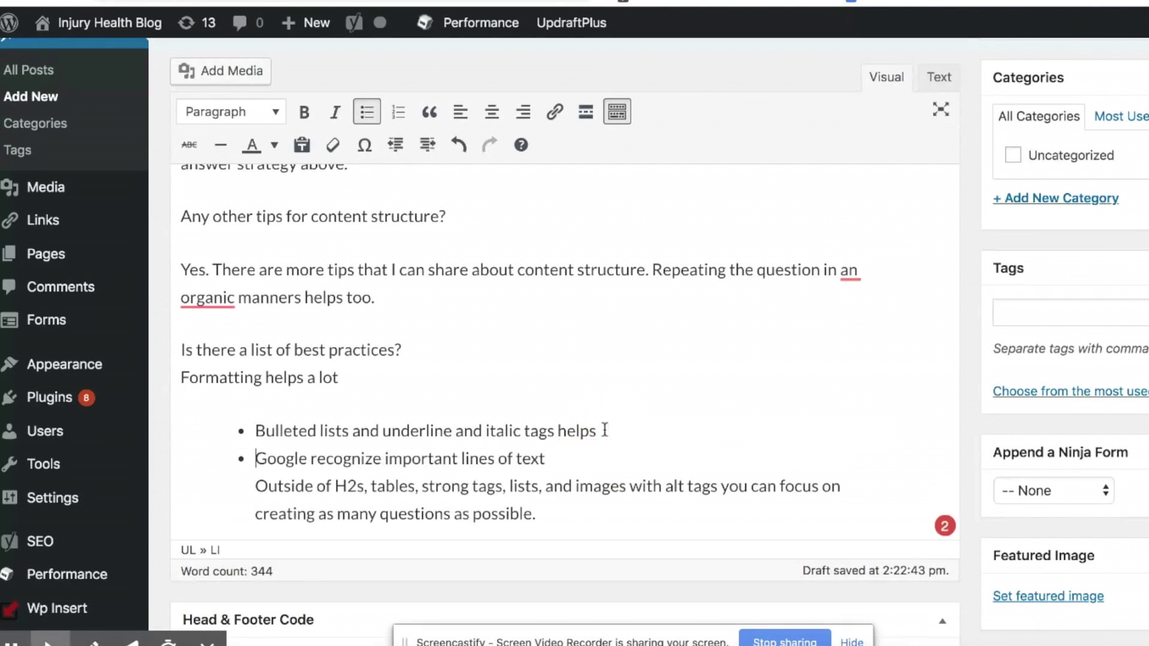
left_click(261, 483)
key("BackSpace")
key("Return")
scroll(317, 436, "down", 2)
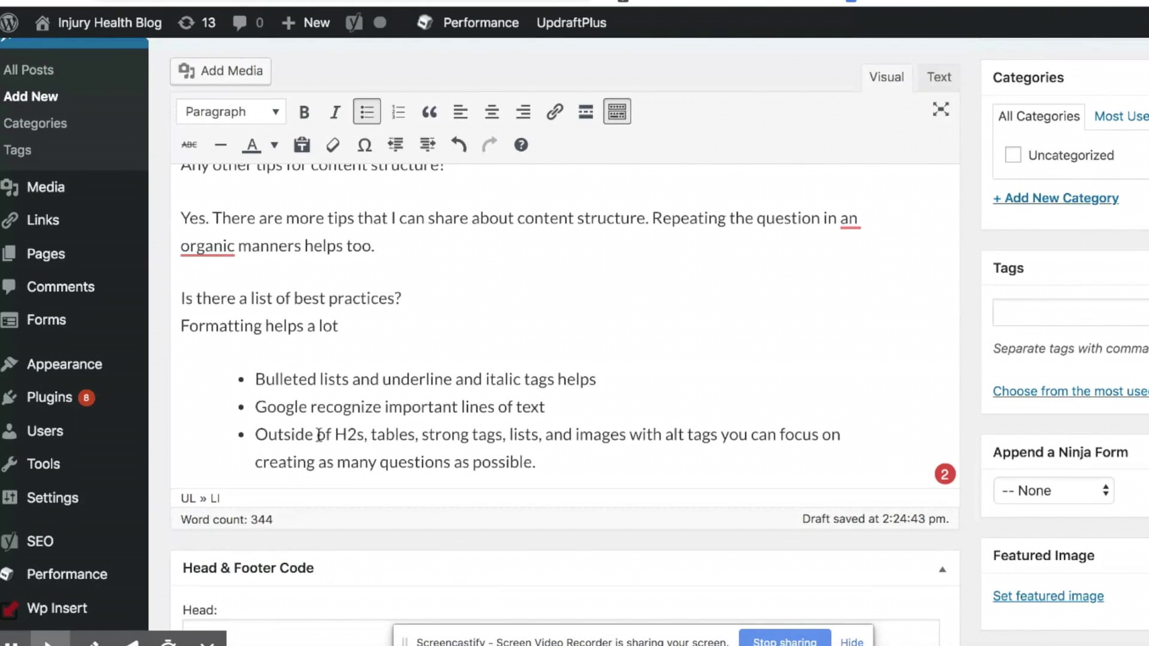
scroll(352, 317, "up", 2)
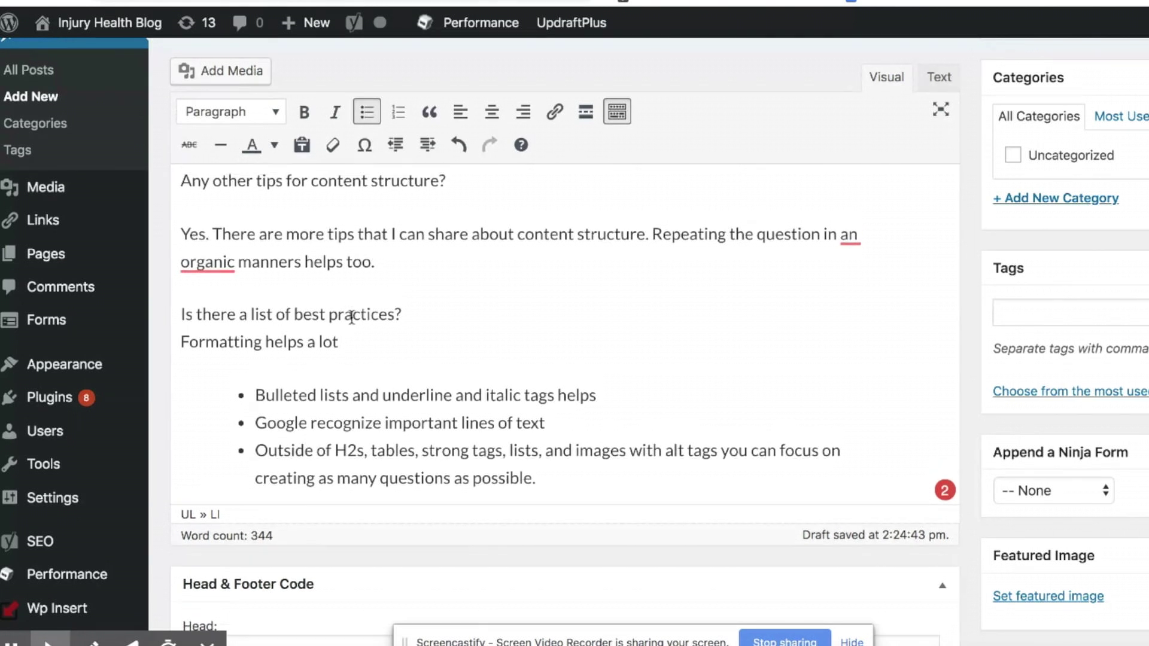
scroll(352, 317, "down", 5)
scroll(352, 323, "down", 4)
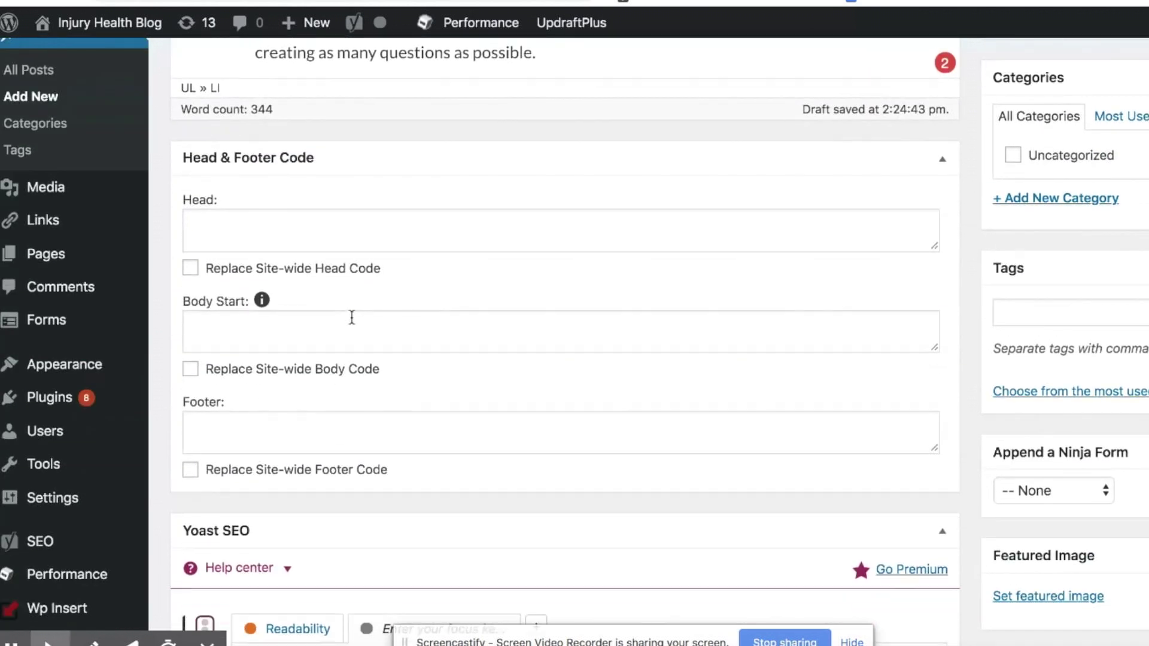
scroll(352, 317, "down", 7)
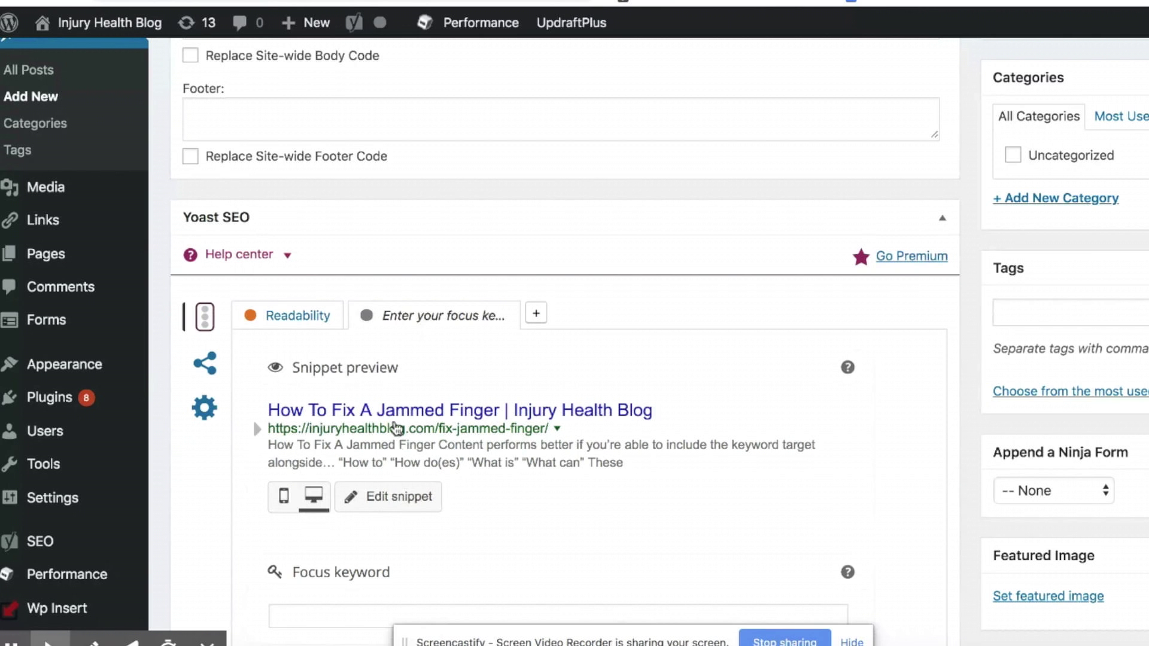
scroll(394, 464, "down", 1)
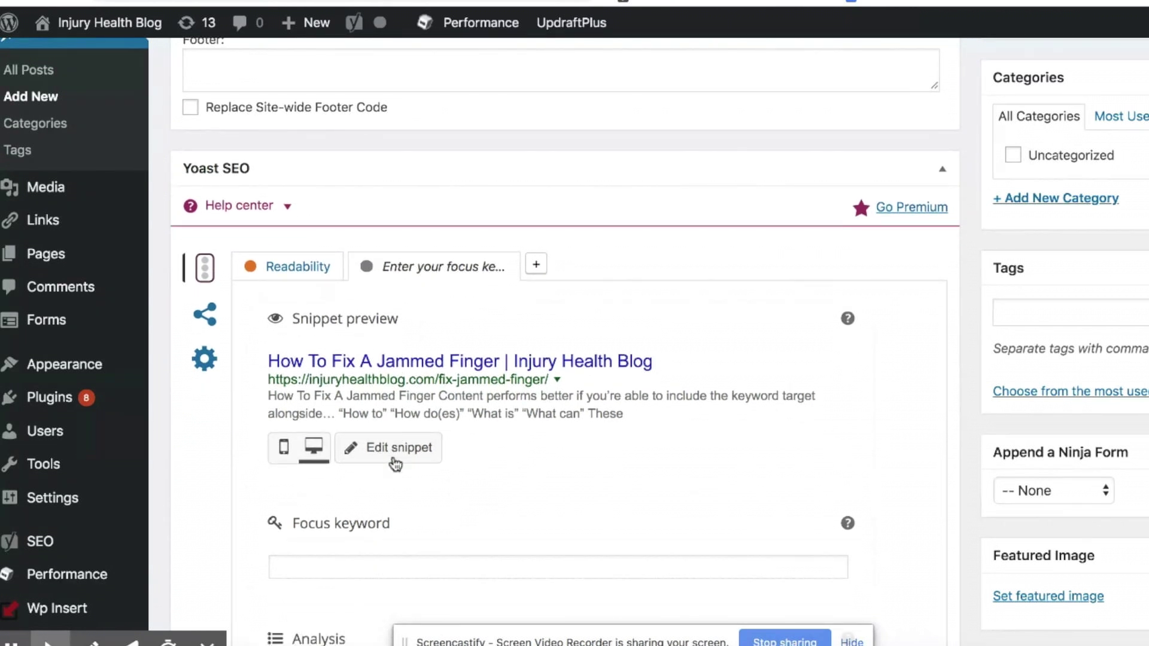
scroll(831, 392, "up", 10)
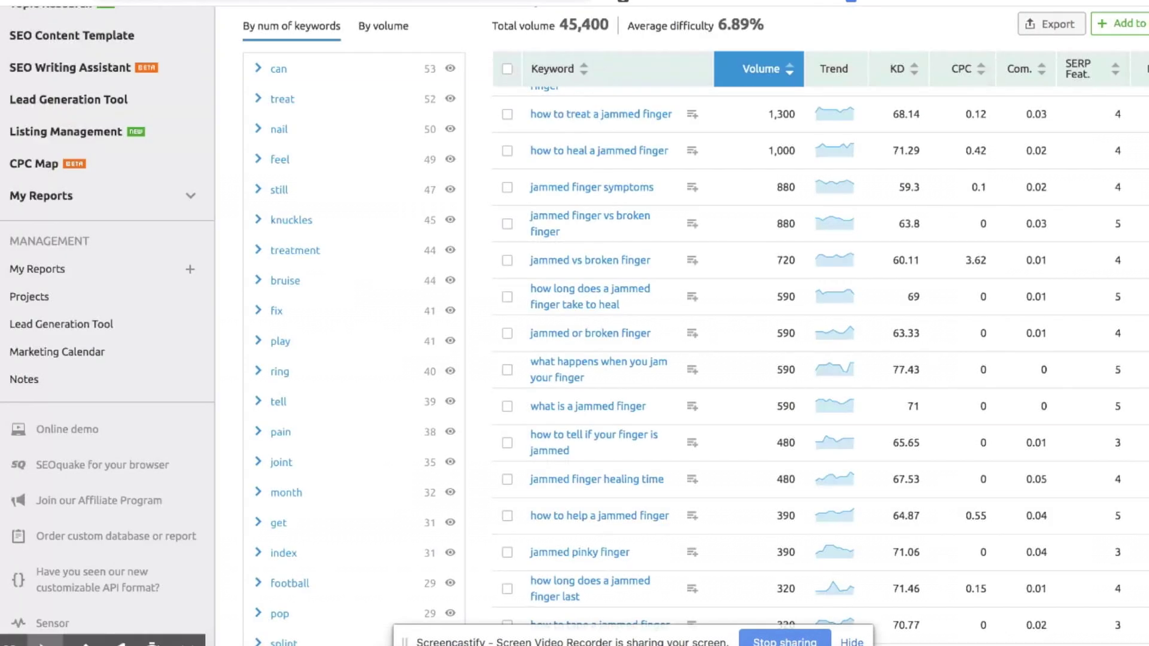
Cycle past the Google and WordPress tabs to reach the SEMrush Dashboard
scroll(139, 208, "up", 2)
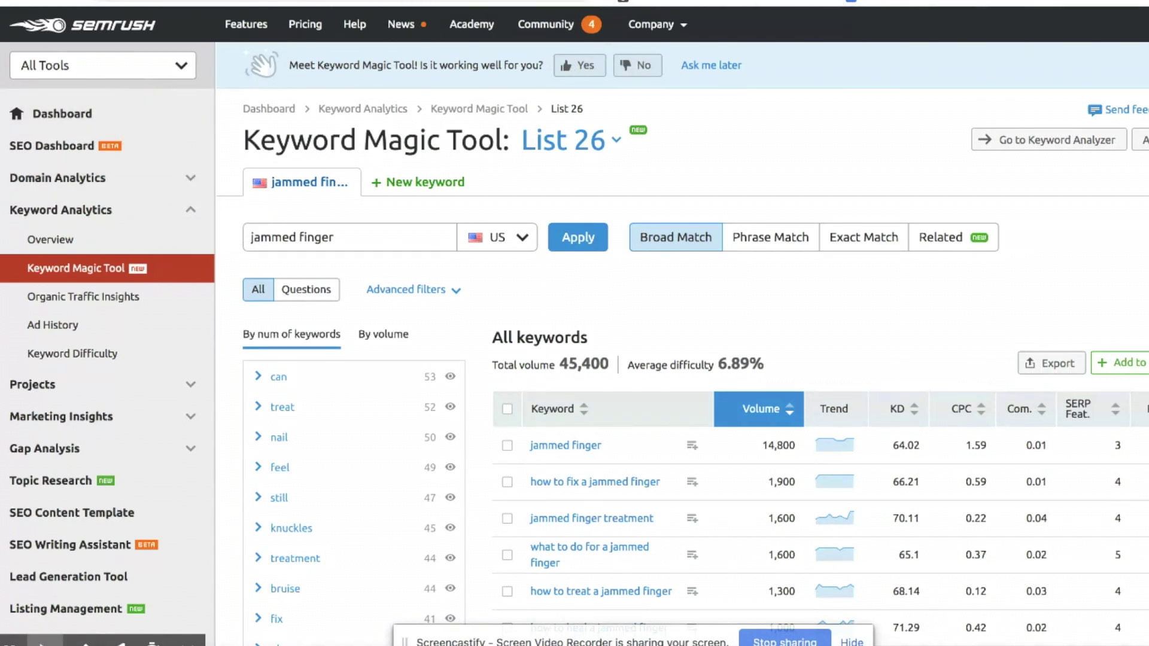
key("ctrl+Tab")
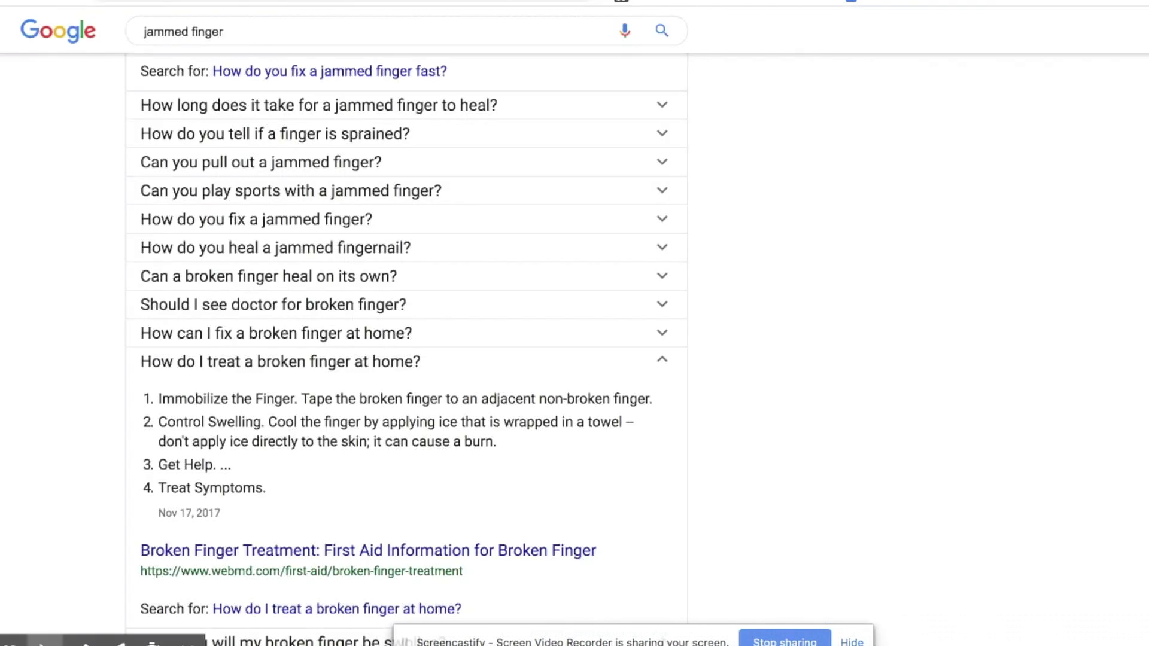
key("ctrl+Tab")
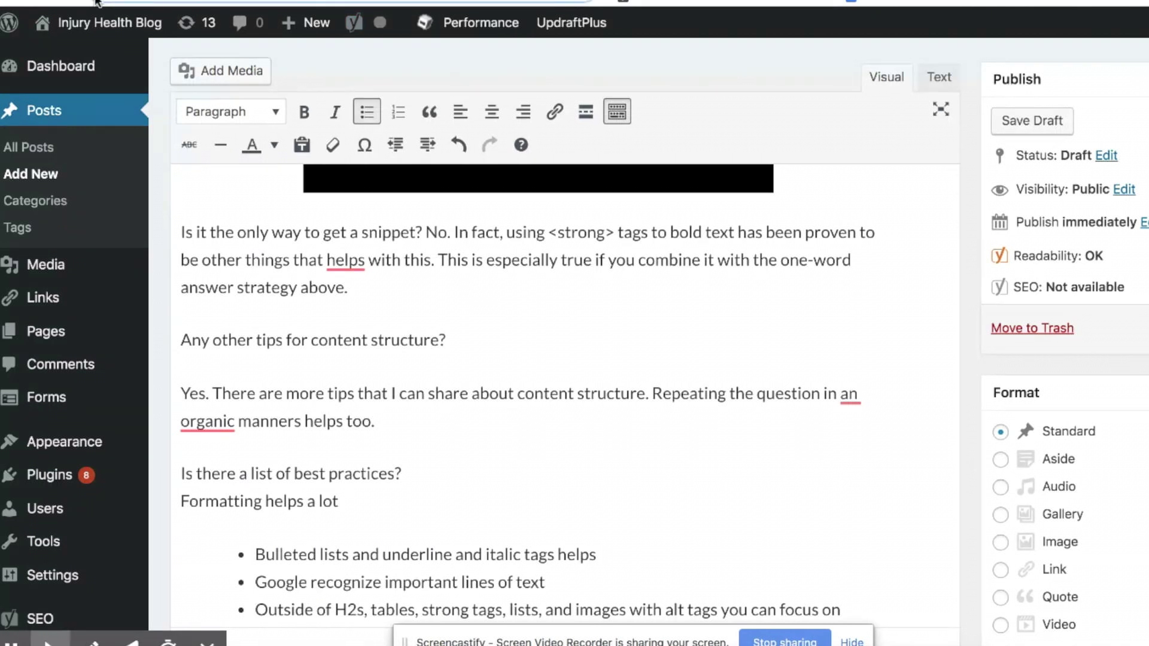
key("ctrl+Tab")
Check SEMrush Organic Research positions for the pasted post-new.php URL, which returns no data
left_click(369, 80)
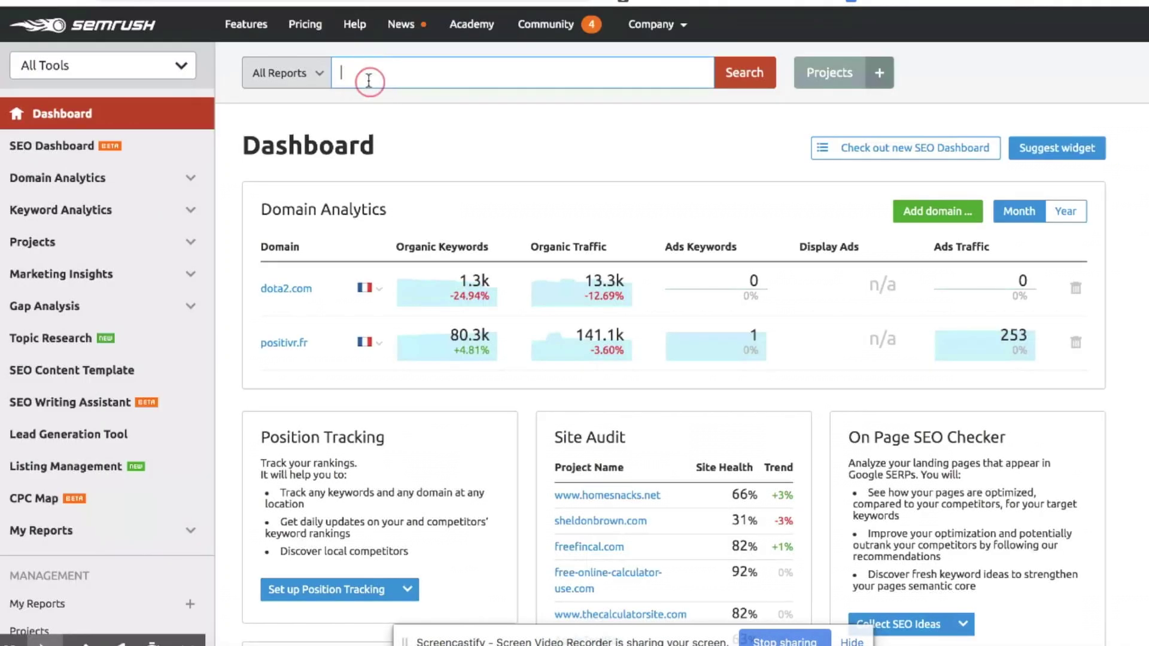
type("https://injuryhealthblog.com/wp-admin/post-new.php")
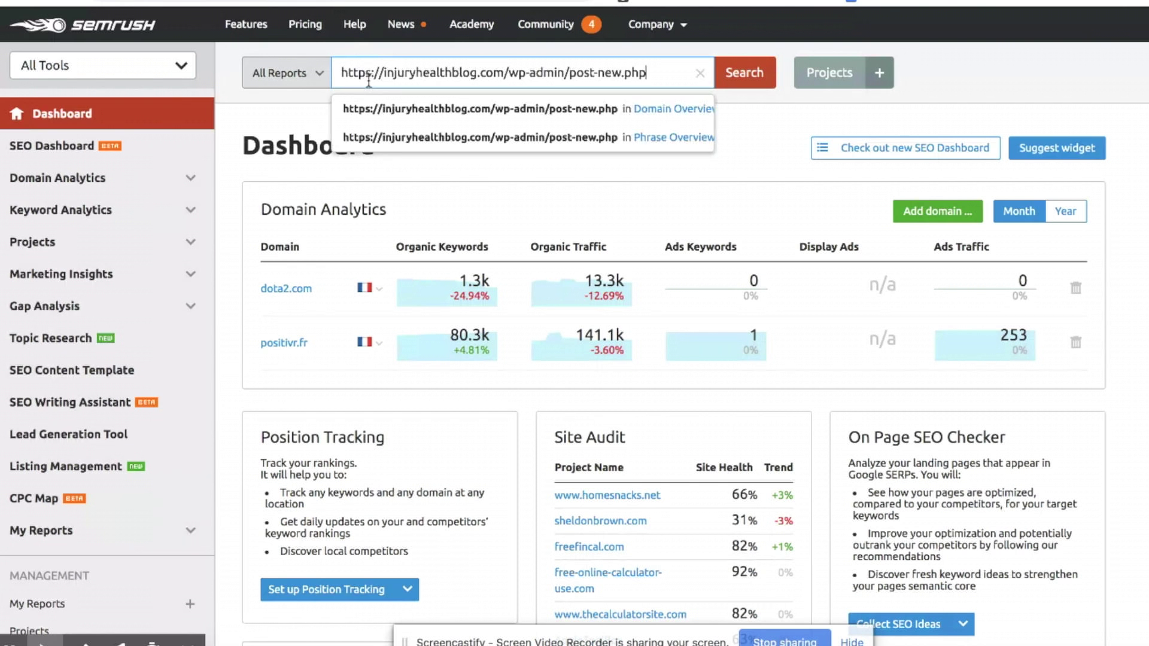
left_click(739, 74)
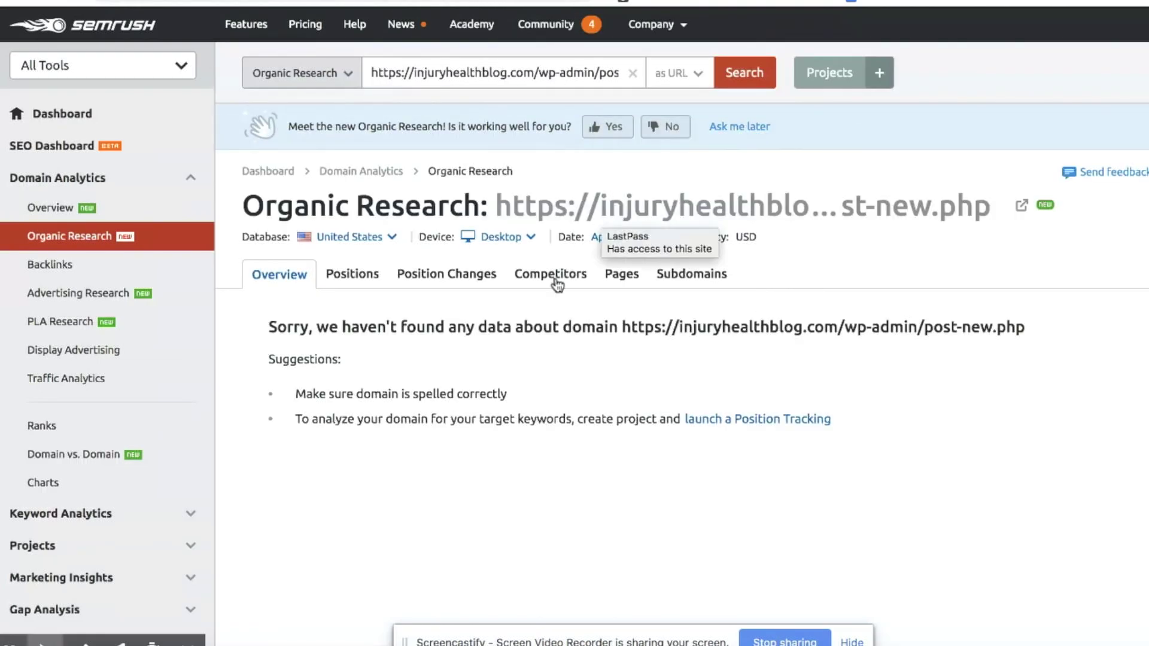
left_click(348, 277)
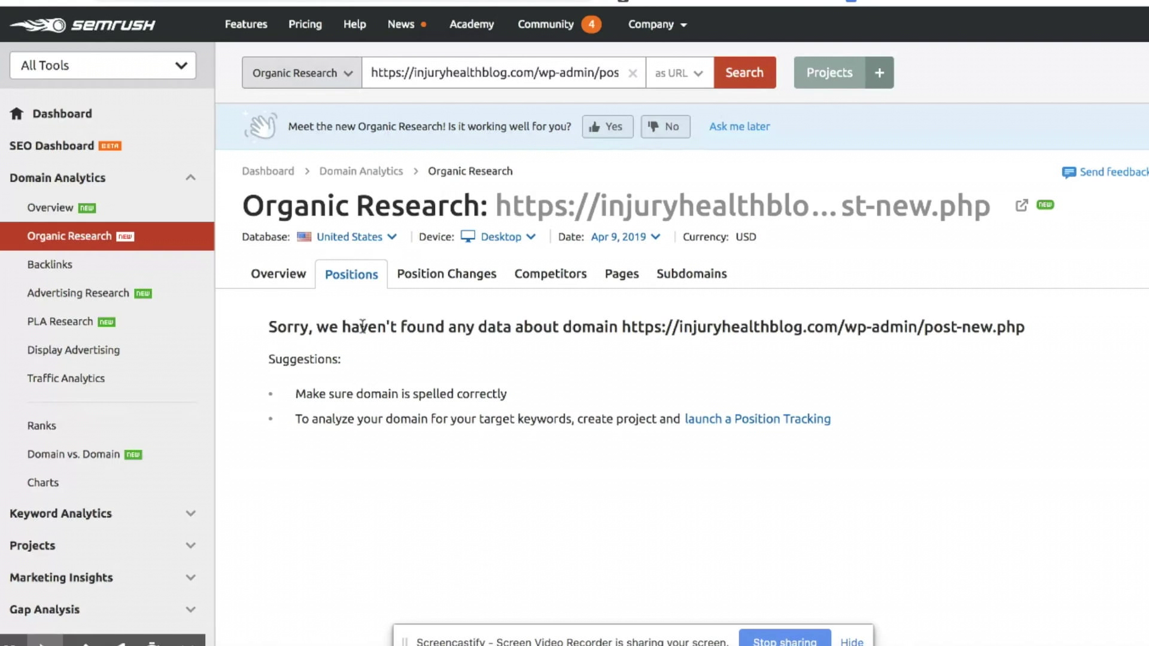
key("ctrl+Tab")
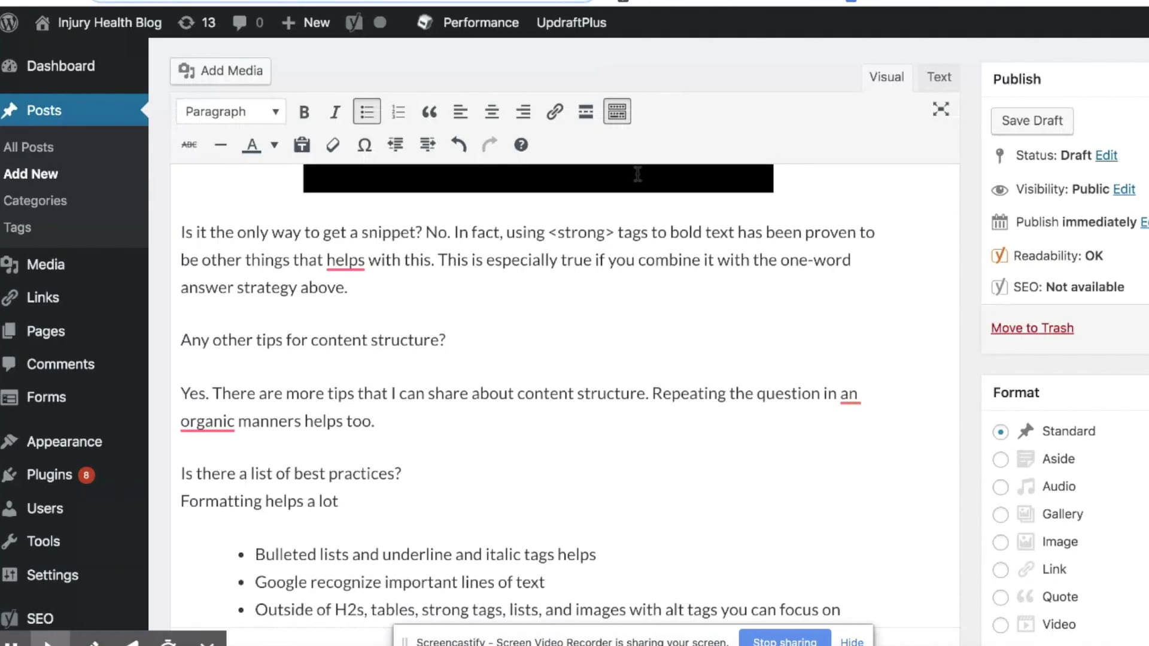
scroll(625, 291, "down", 1)
scroll(624, 291, "up", 15)
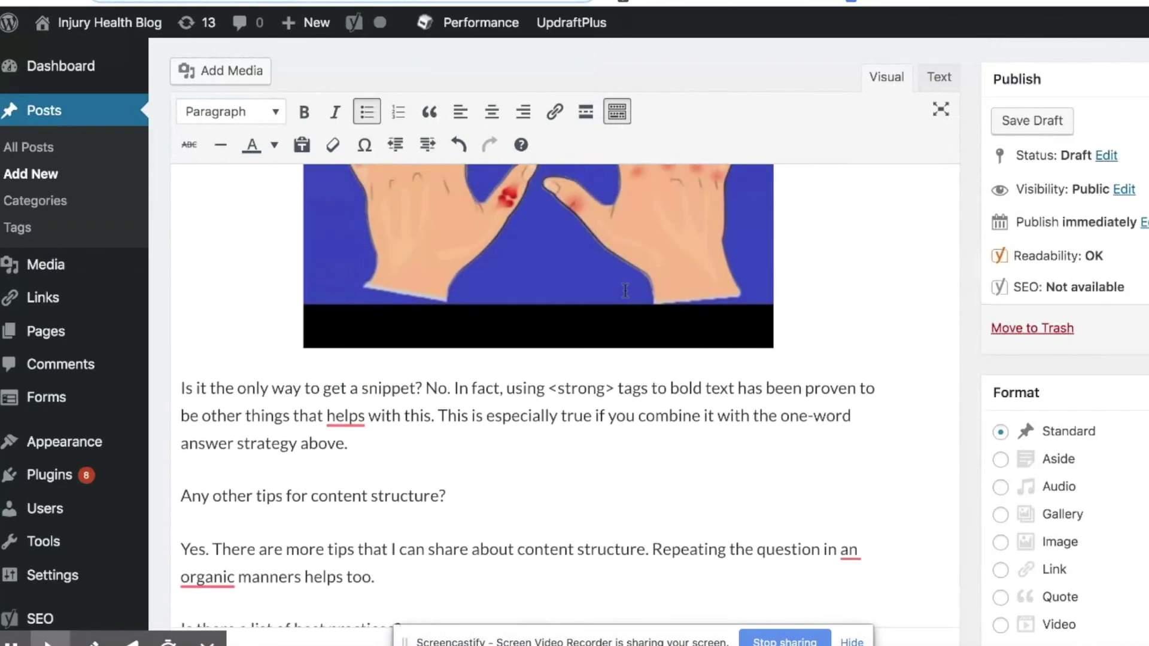